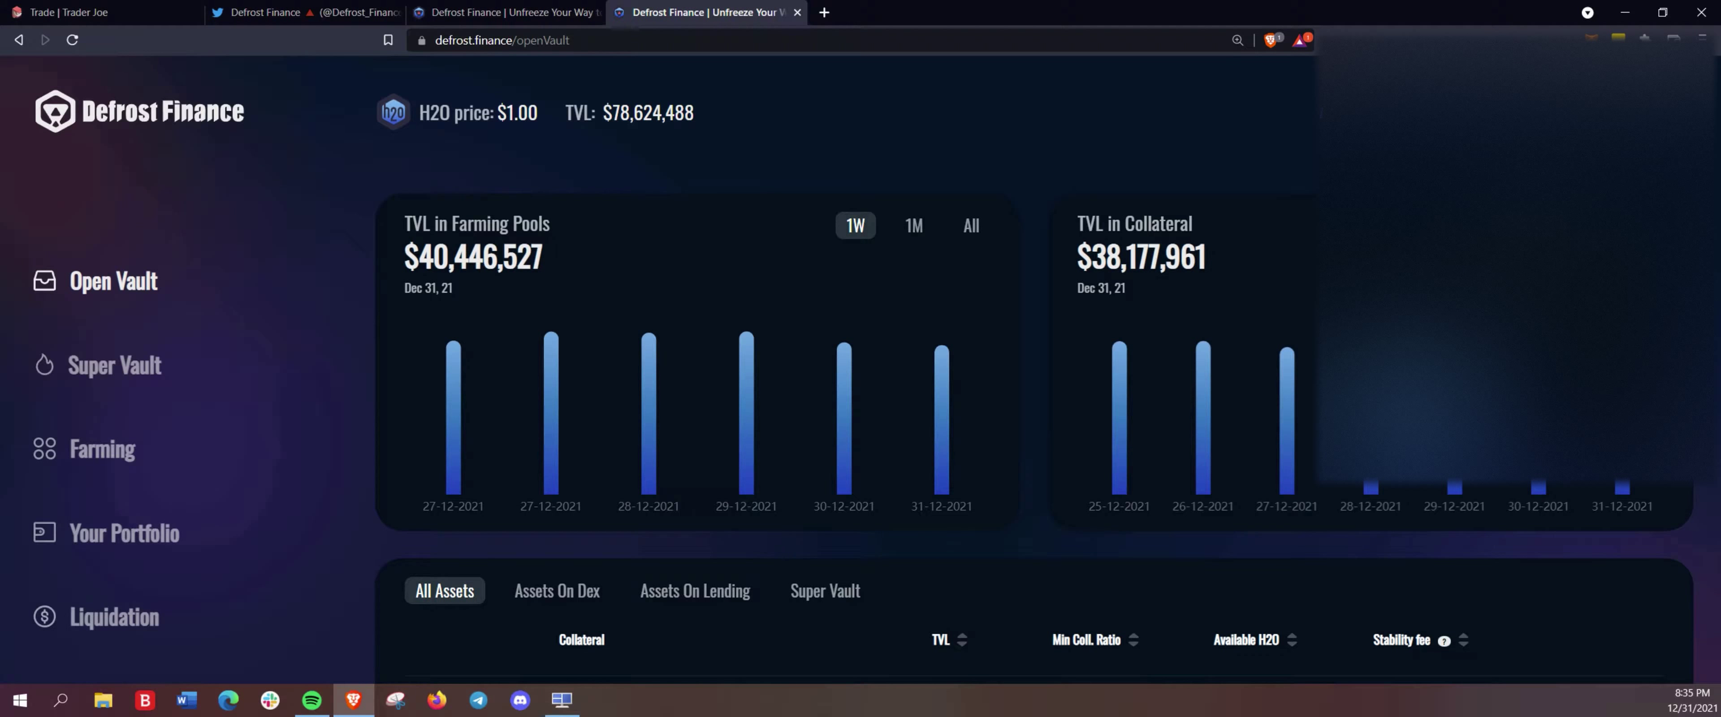
Filter the Open Vault asset table to show only Super Vault collaterals
scroll(862, 371, down, 3)
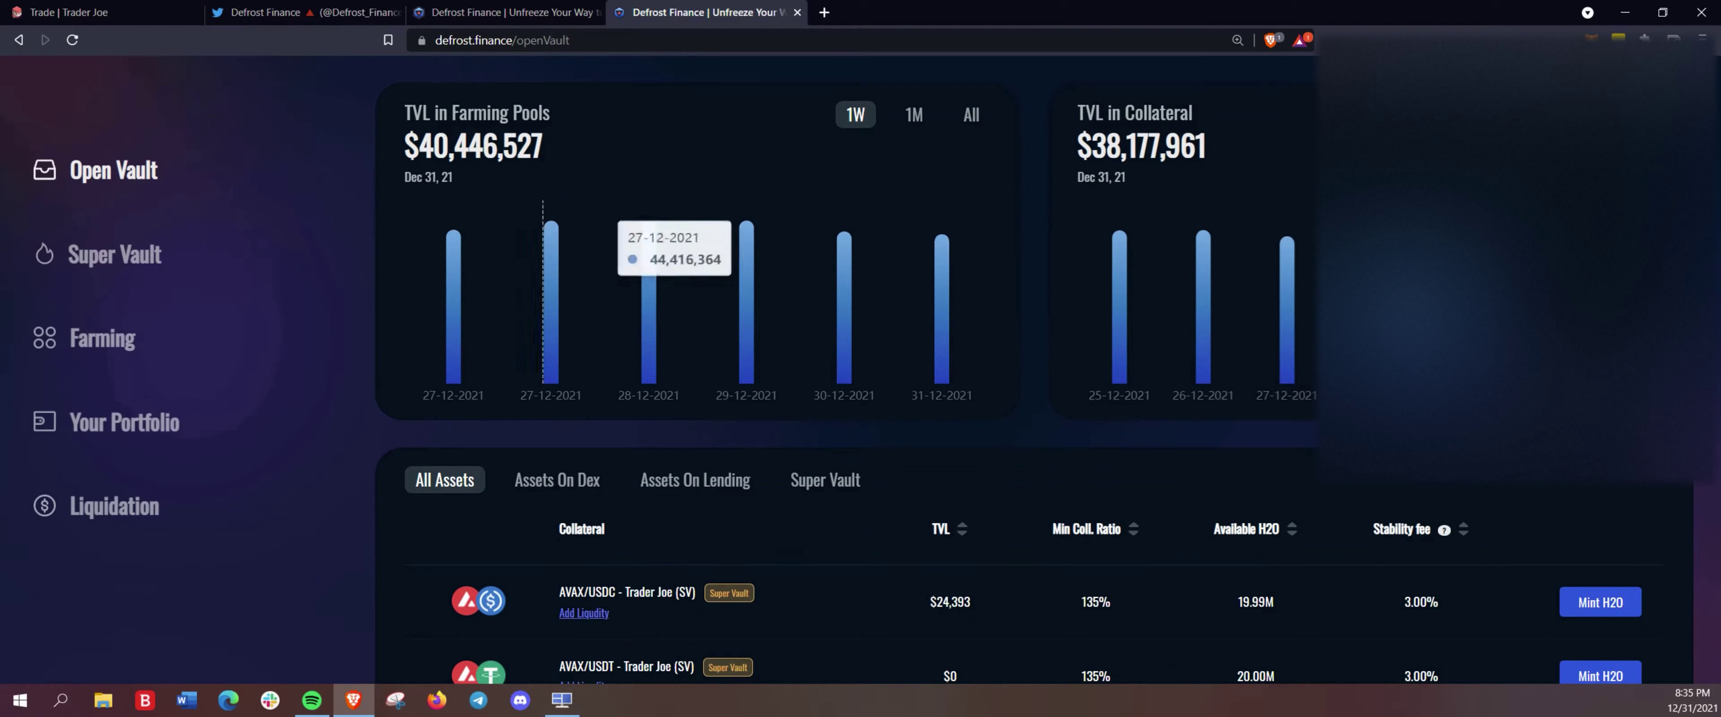
click(825, 370)
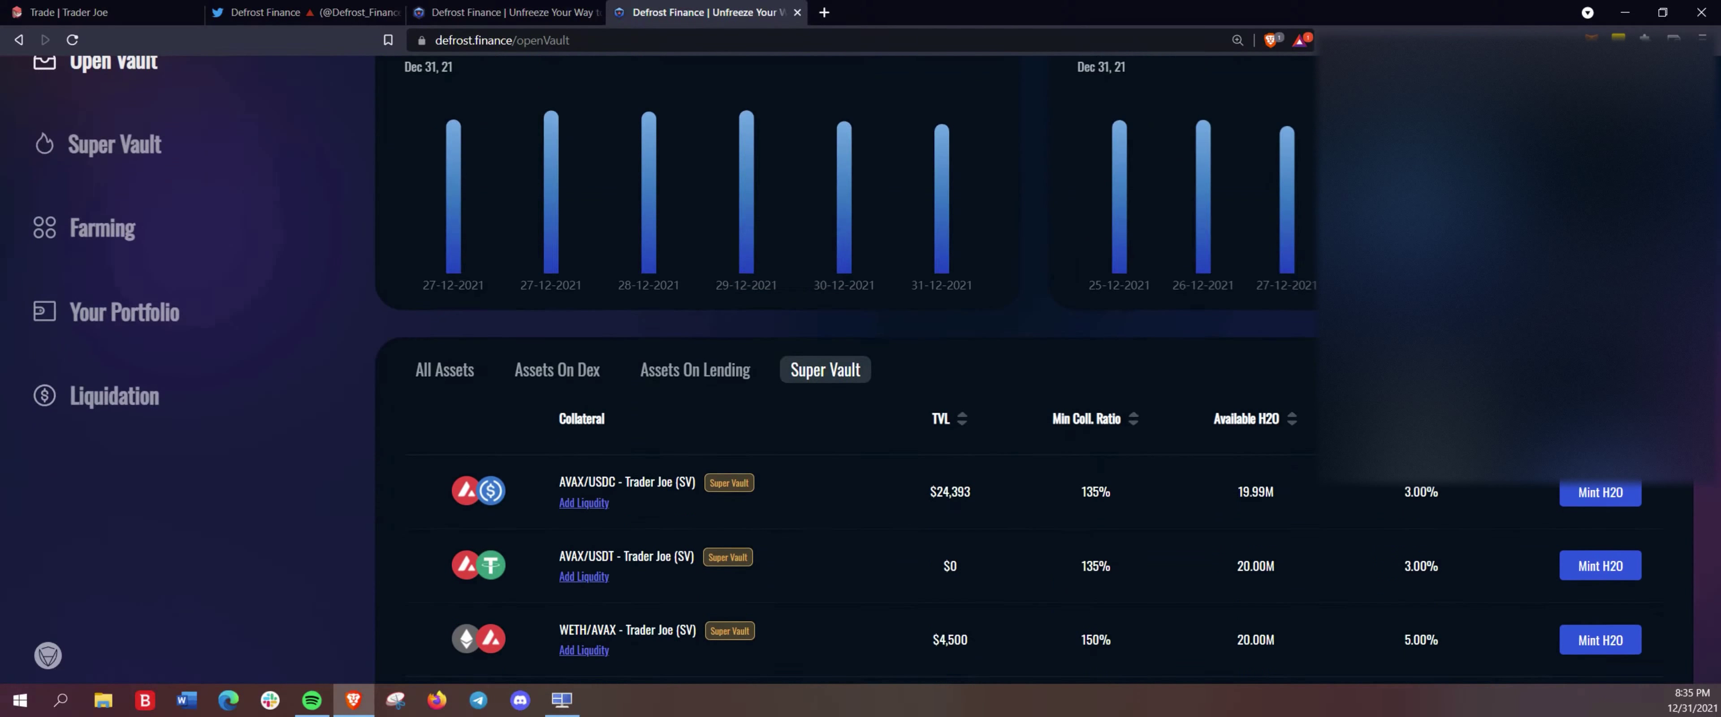
scroll(862, 371, down, 2)
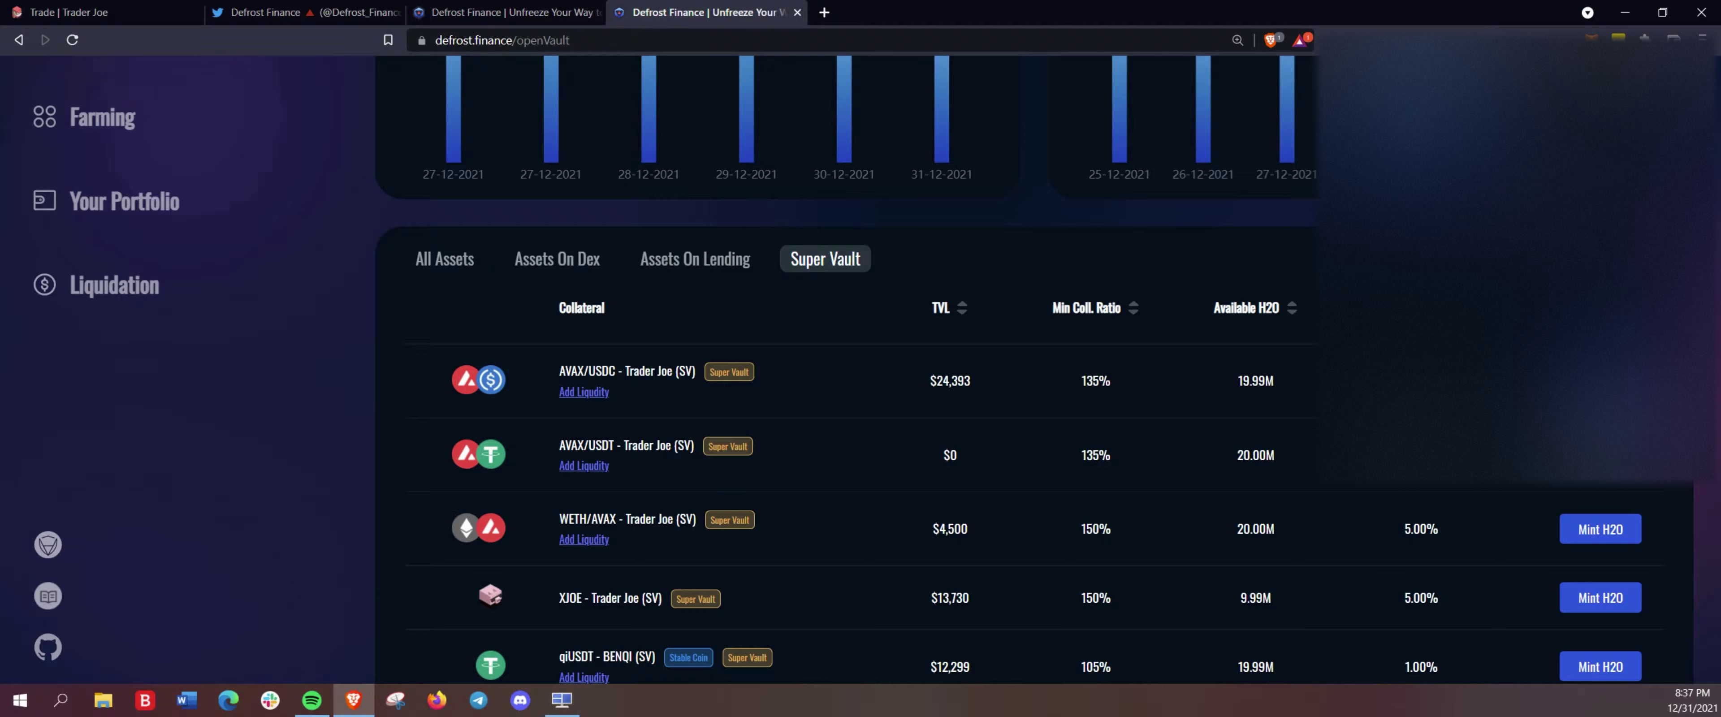
scroll(855, 368, down, 3)
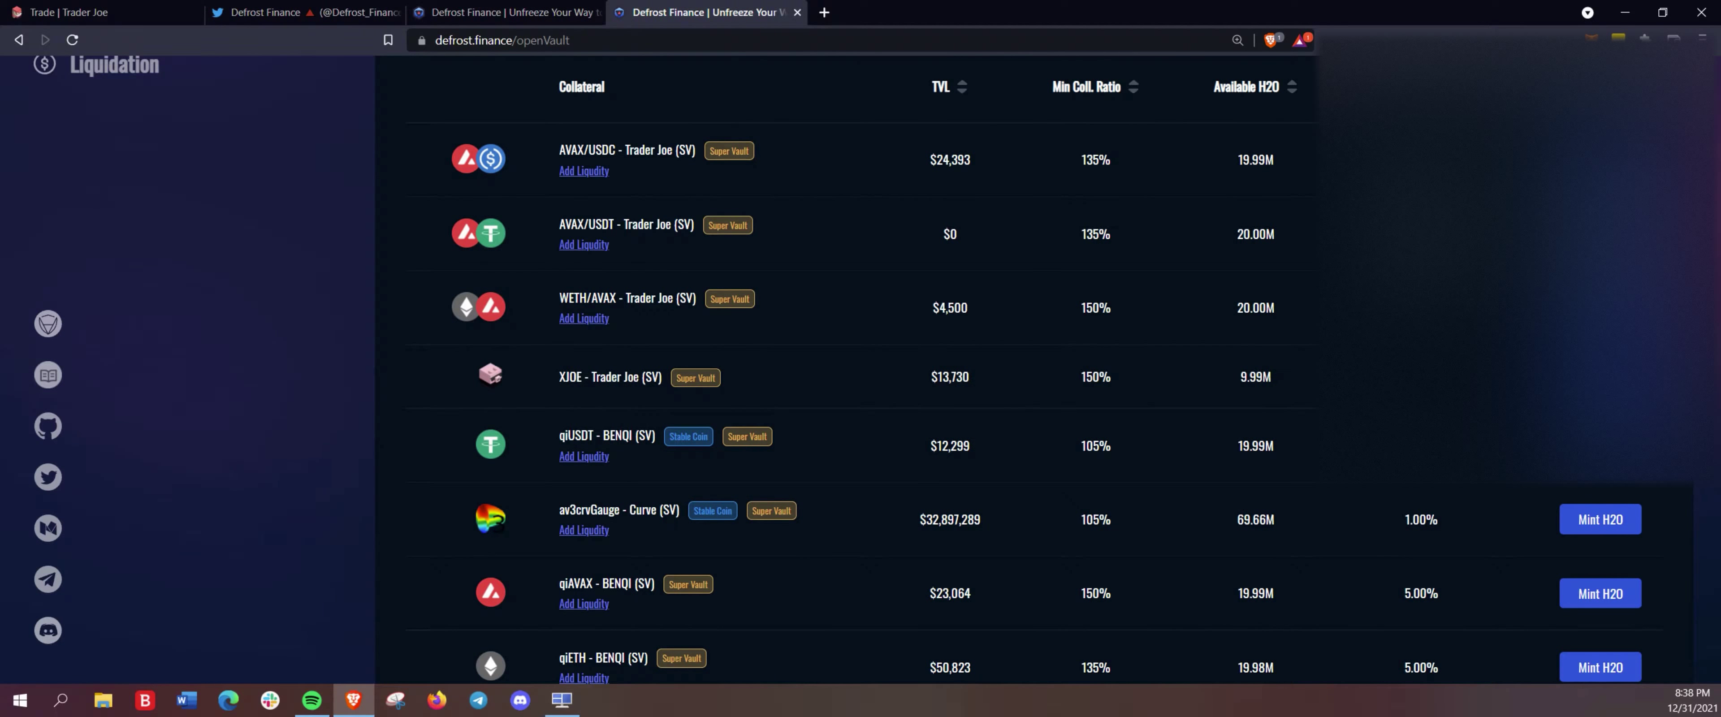
drag(559, 436, 639, 435)
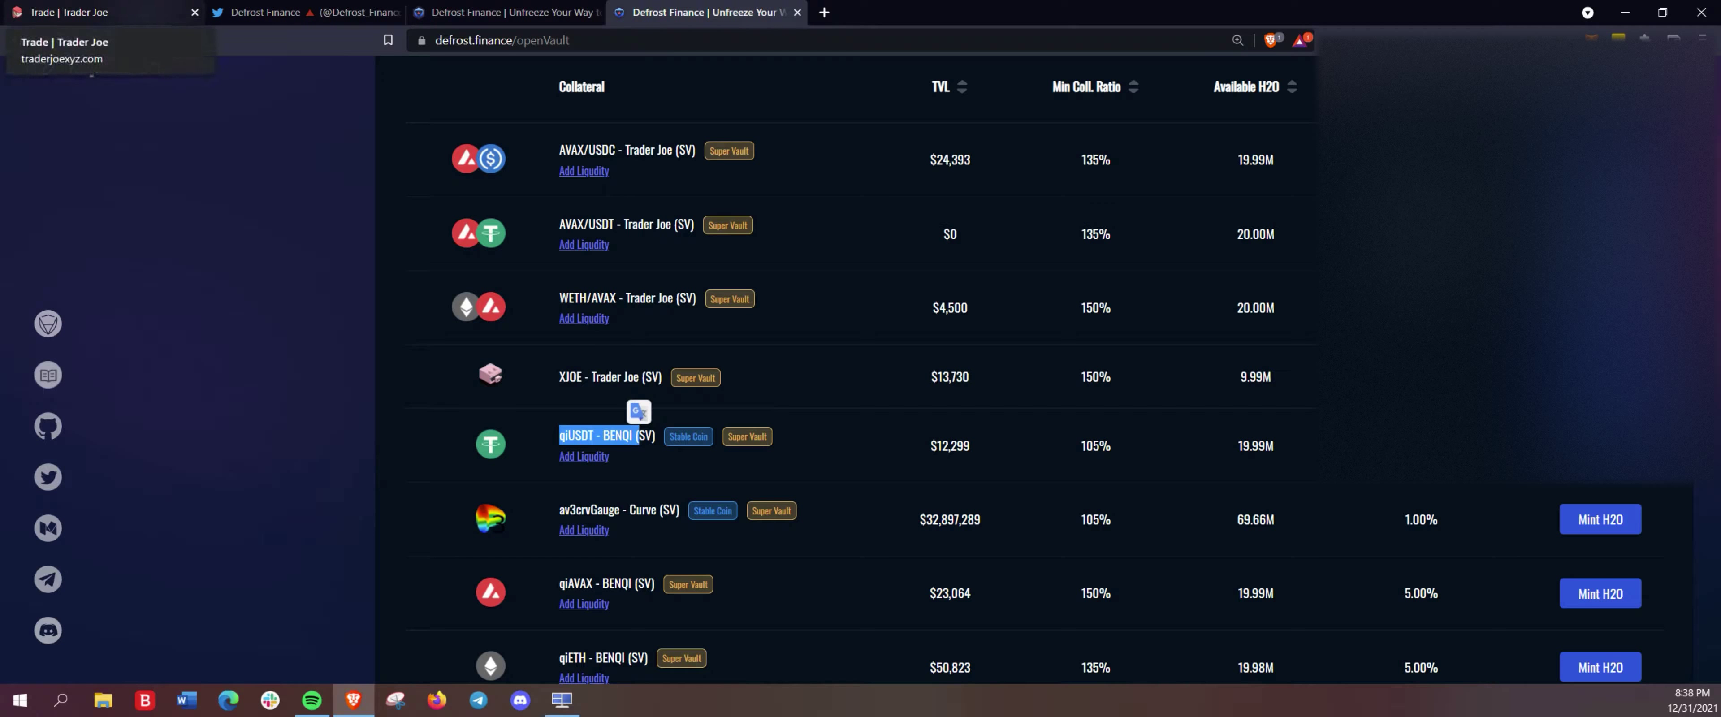
Set up a Trader Joe swap of about 10.5 AVAX for exactly 1165 USDT.e
click(74, 12)
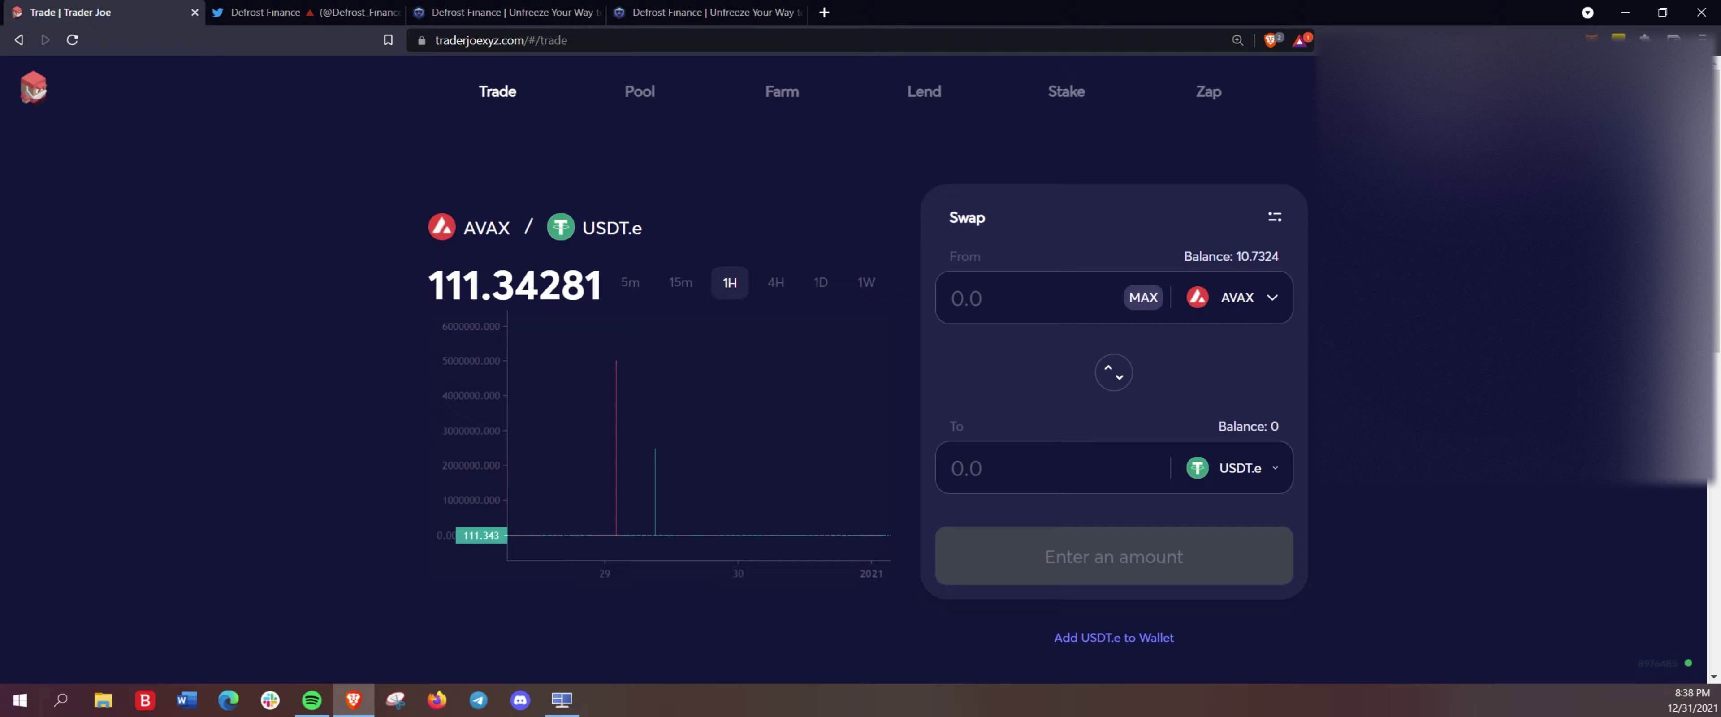
text(10.)
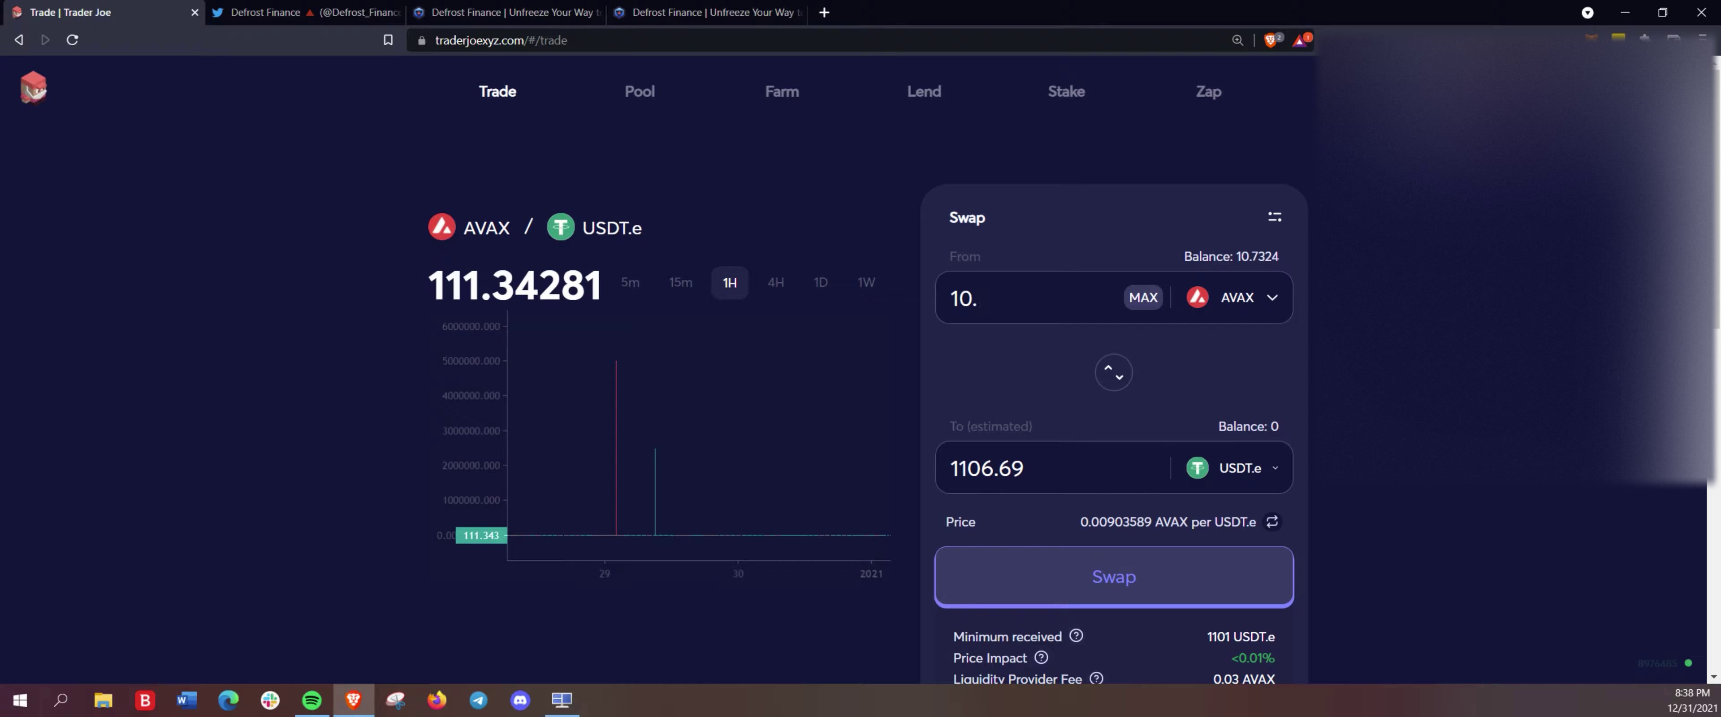
text(5)
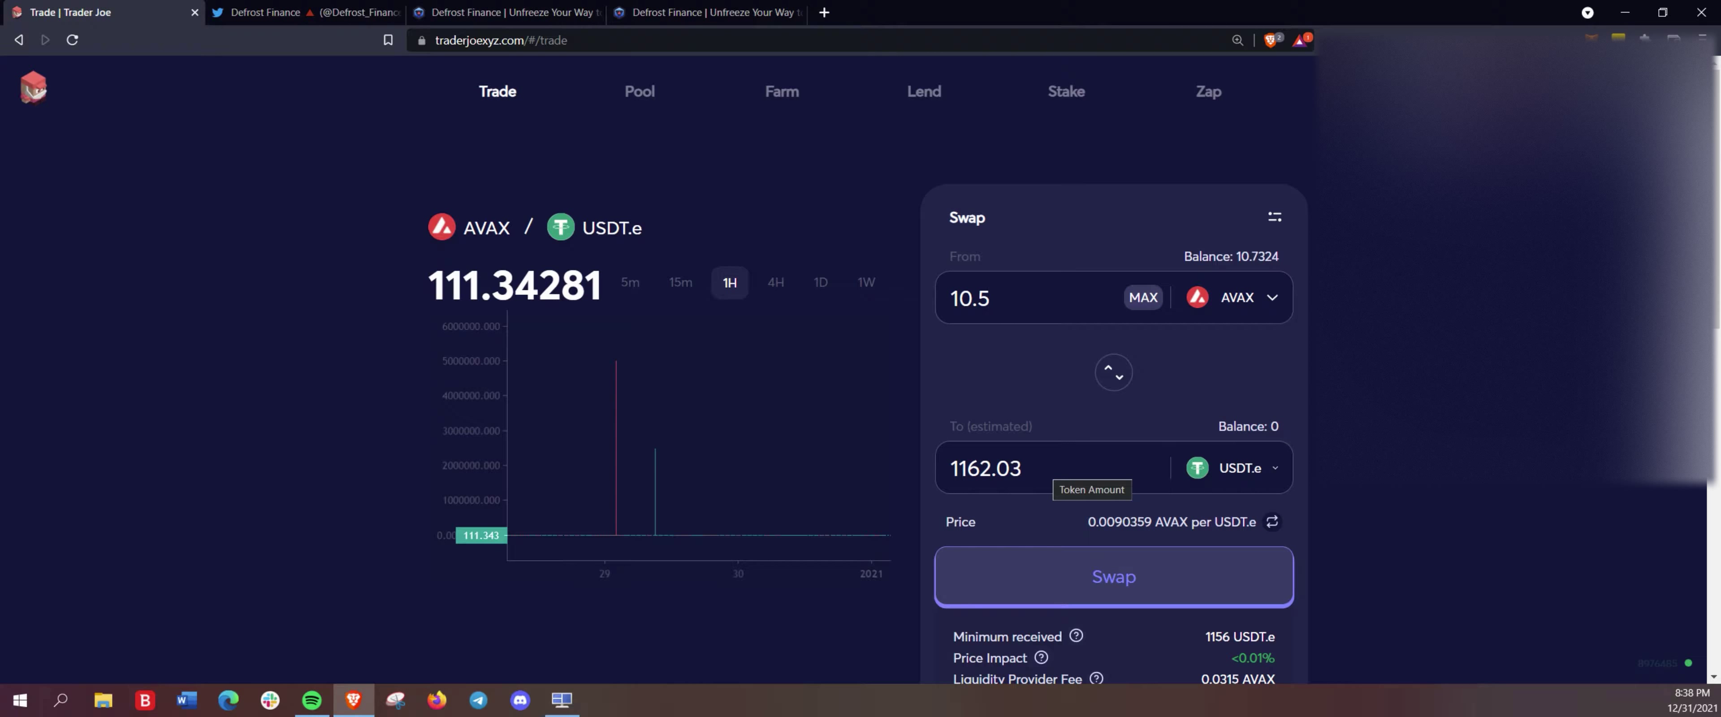
drag(1023, 468, 849, 459)
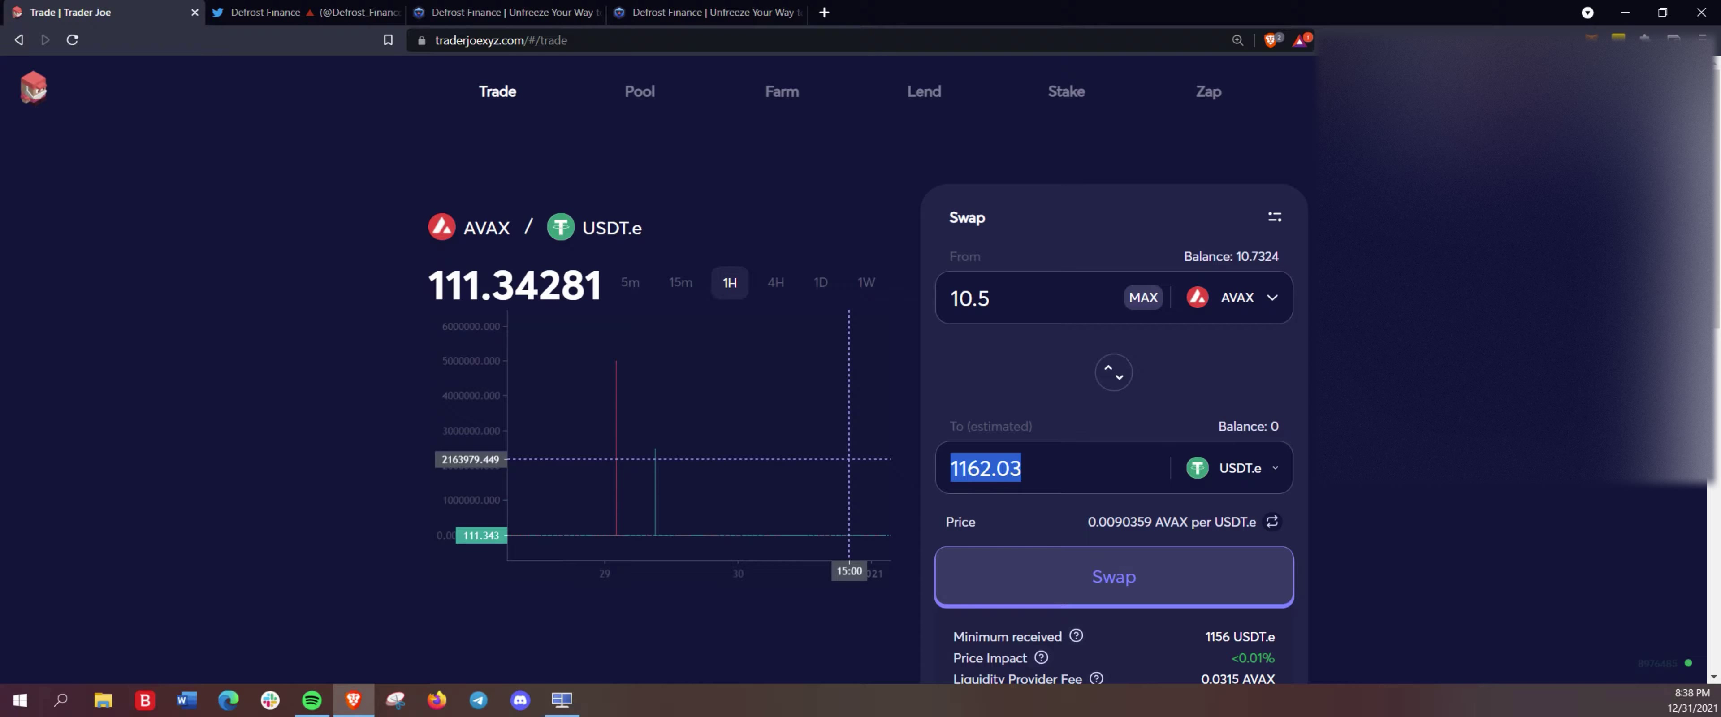
text(1165)
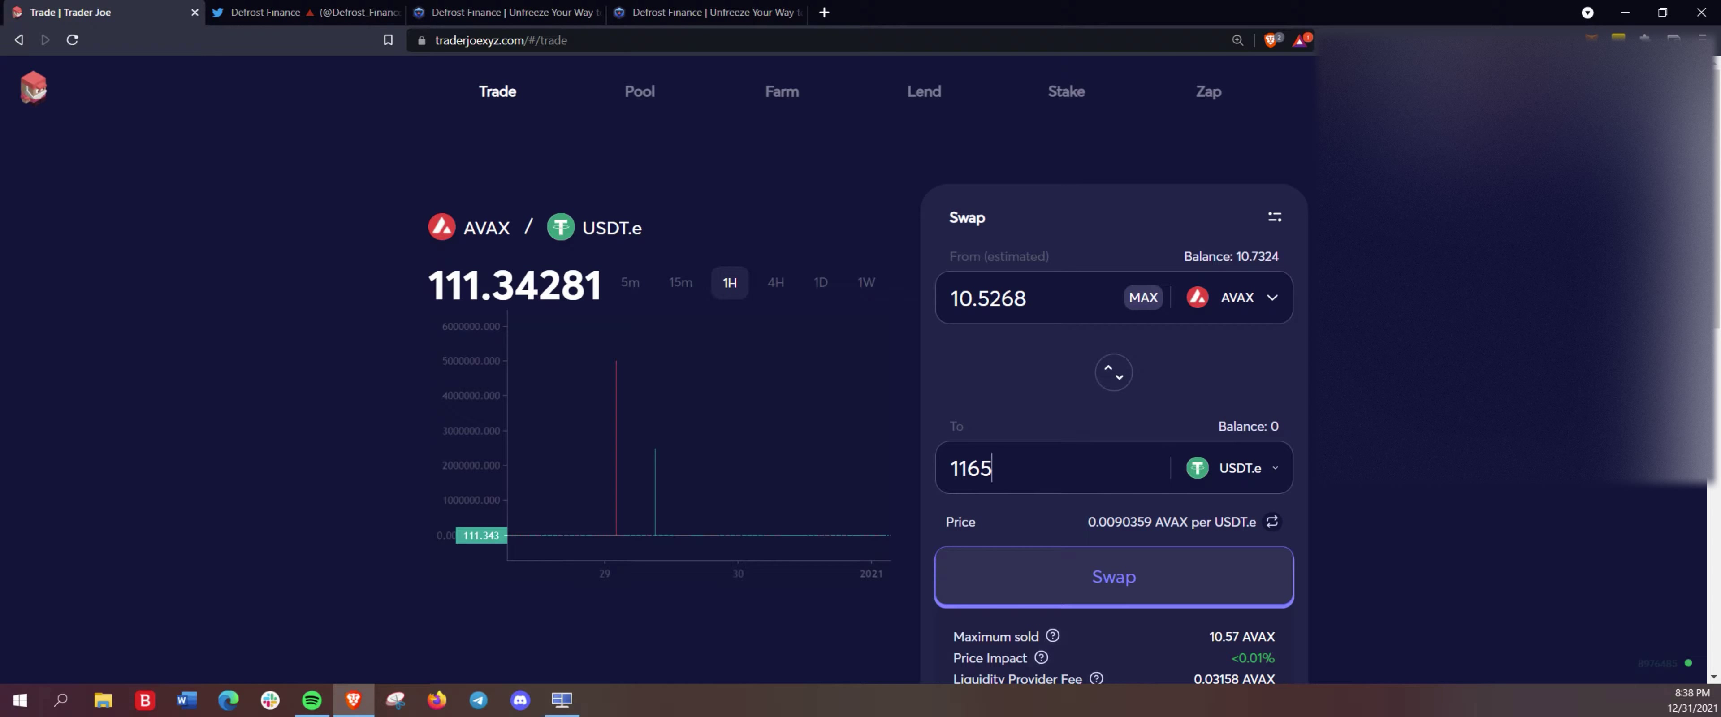
Confirm the AVAX-to-USDT.e swap and dismiss the Transaction Submitted notice
click(1113, 576)
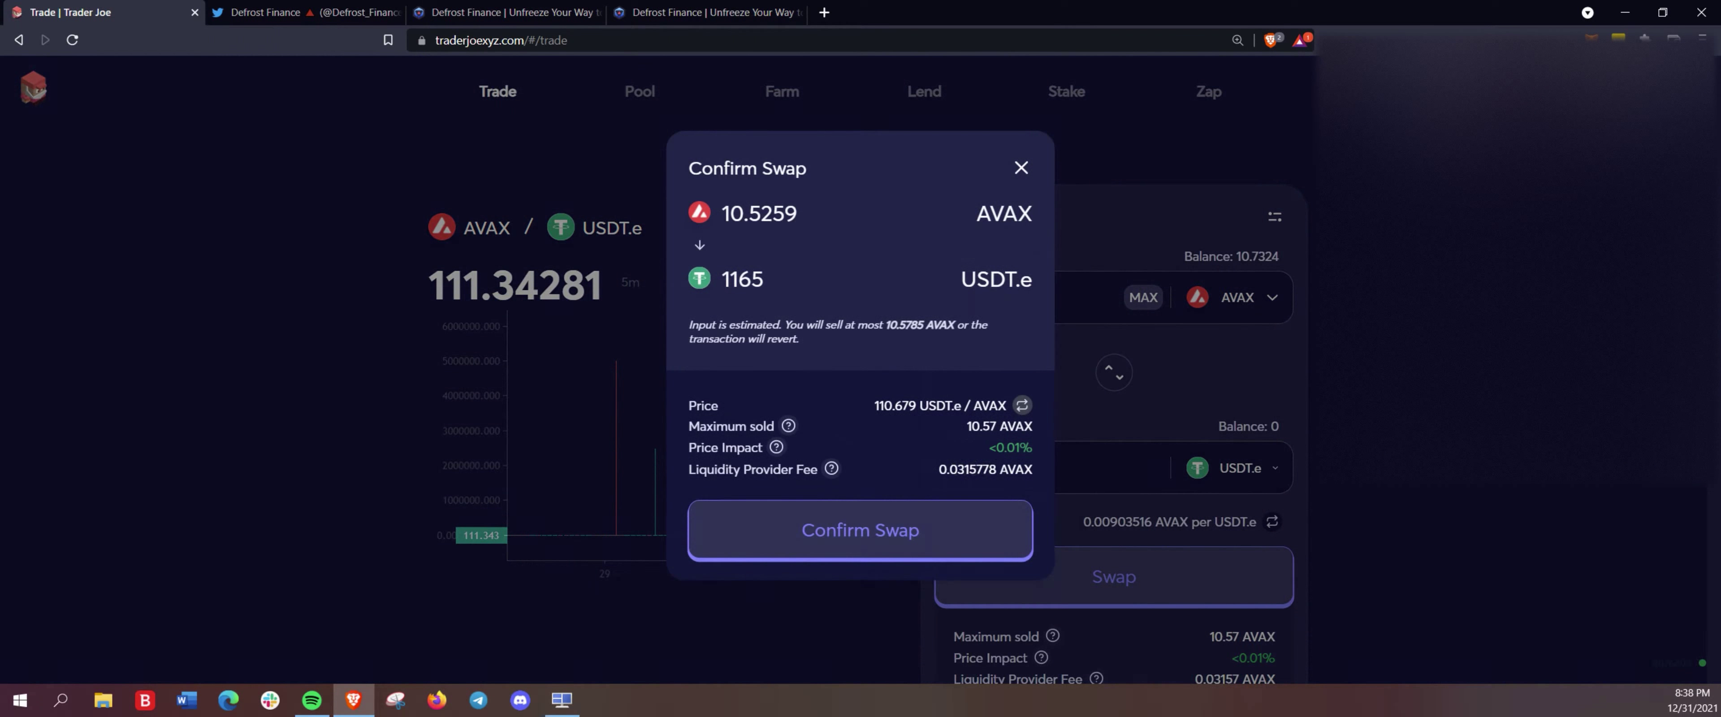
key(Return)
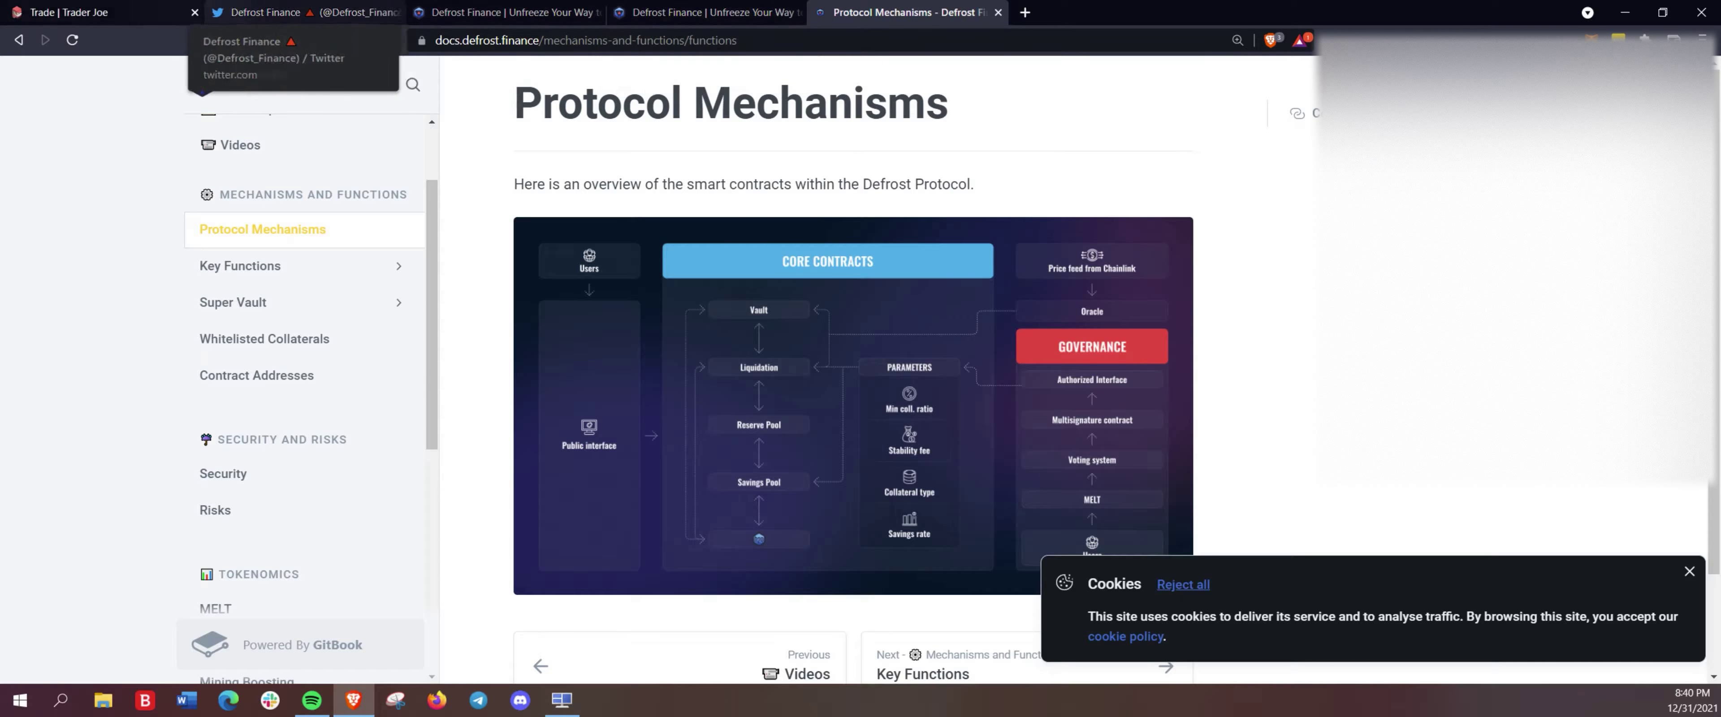
click(70, 12)
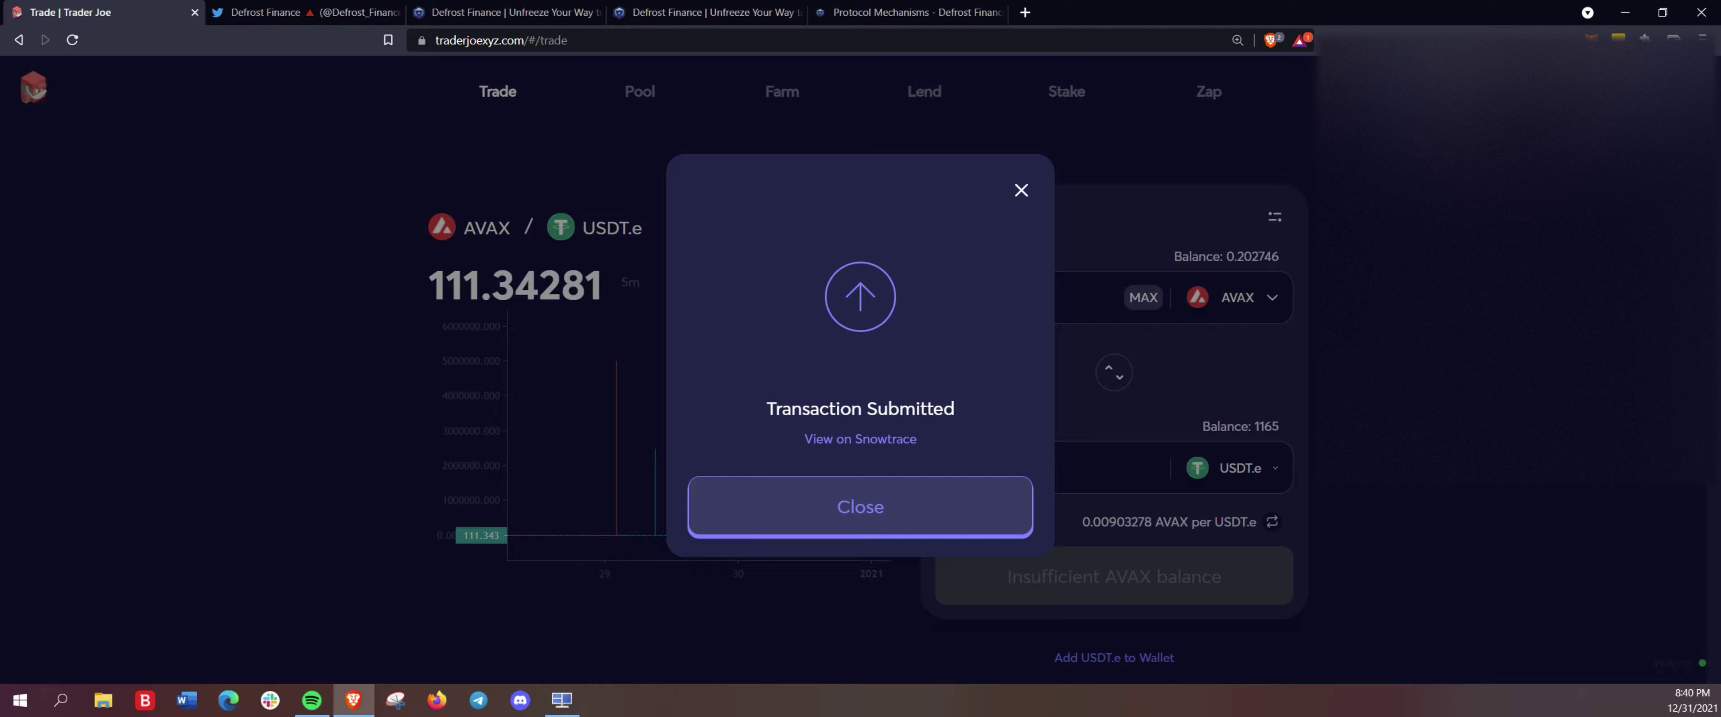
click(860, 507)
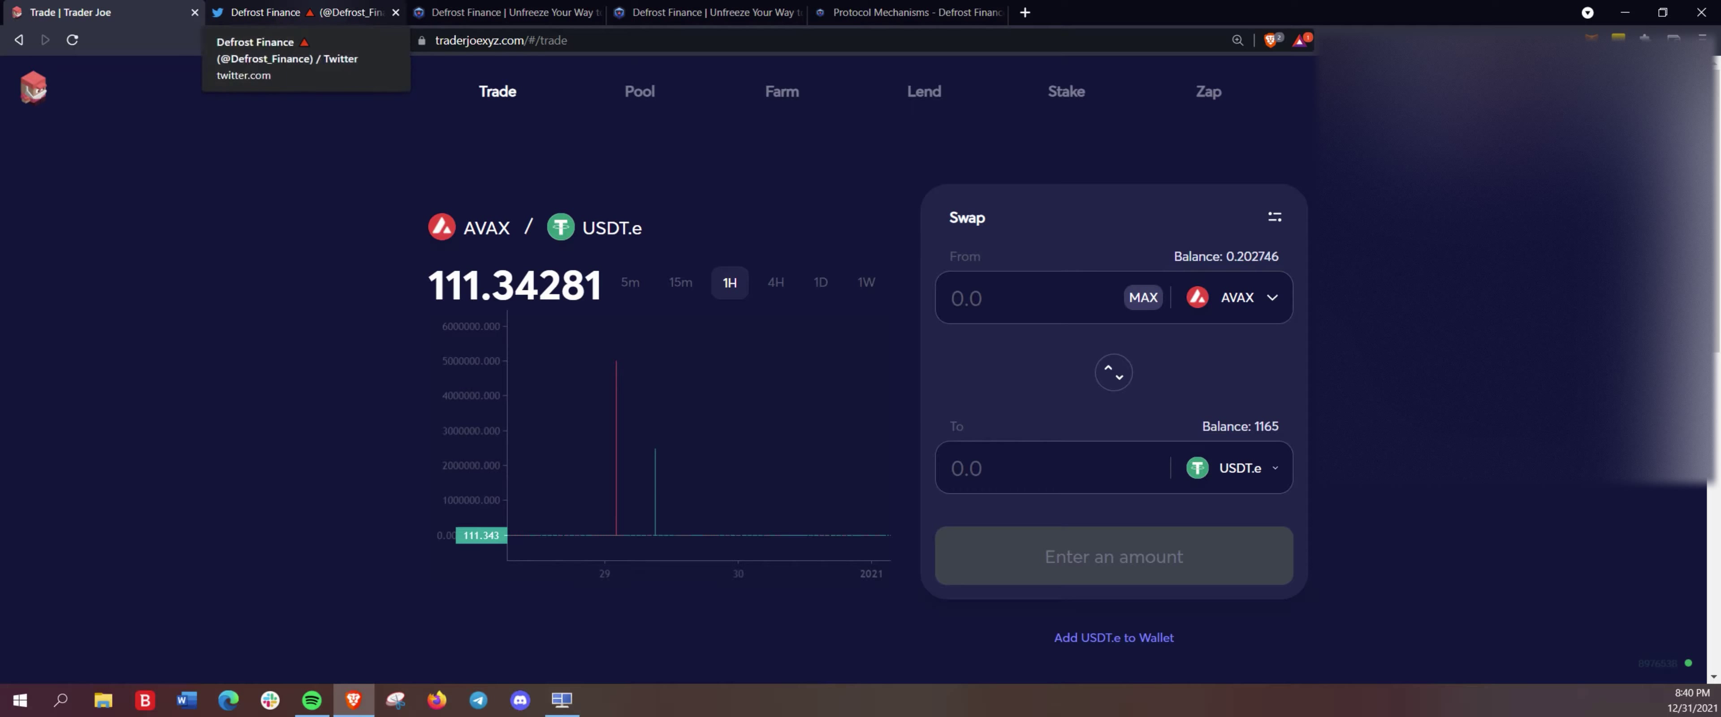
Browse the Defrost Finance Twitter profile timeline
click(294, 13)
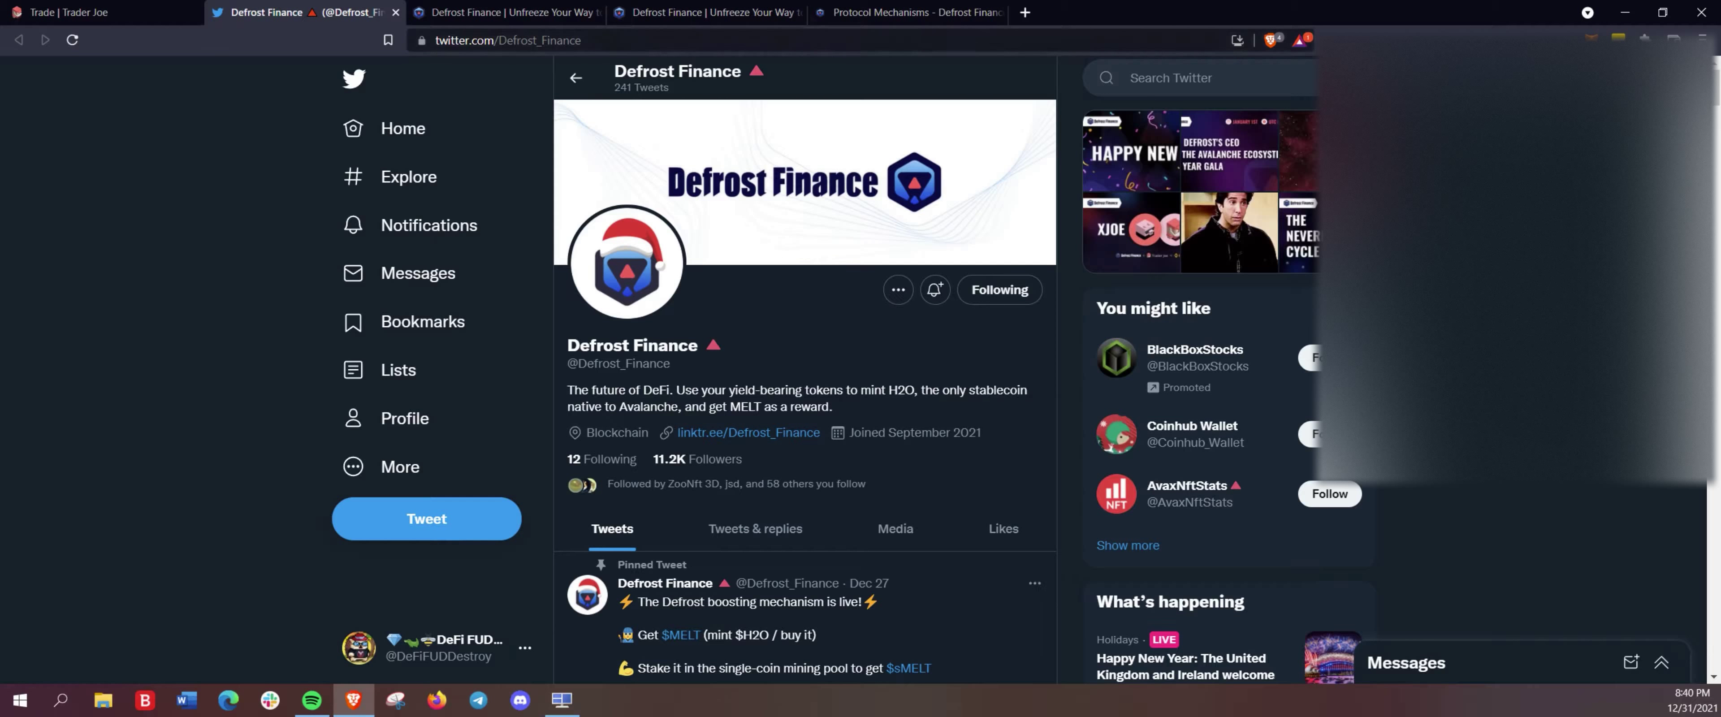
scroll(805, 401, down, 6)
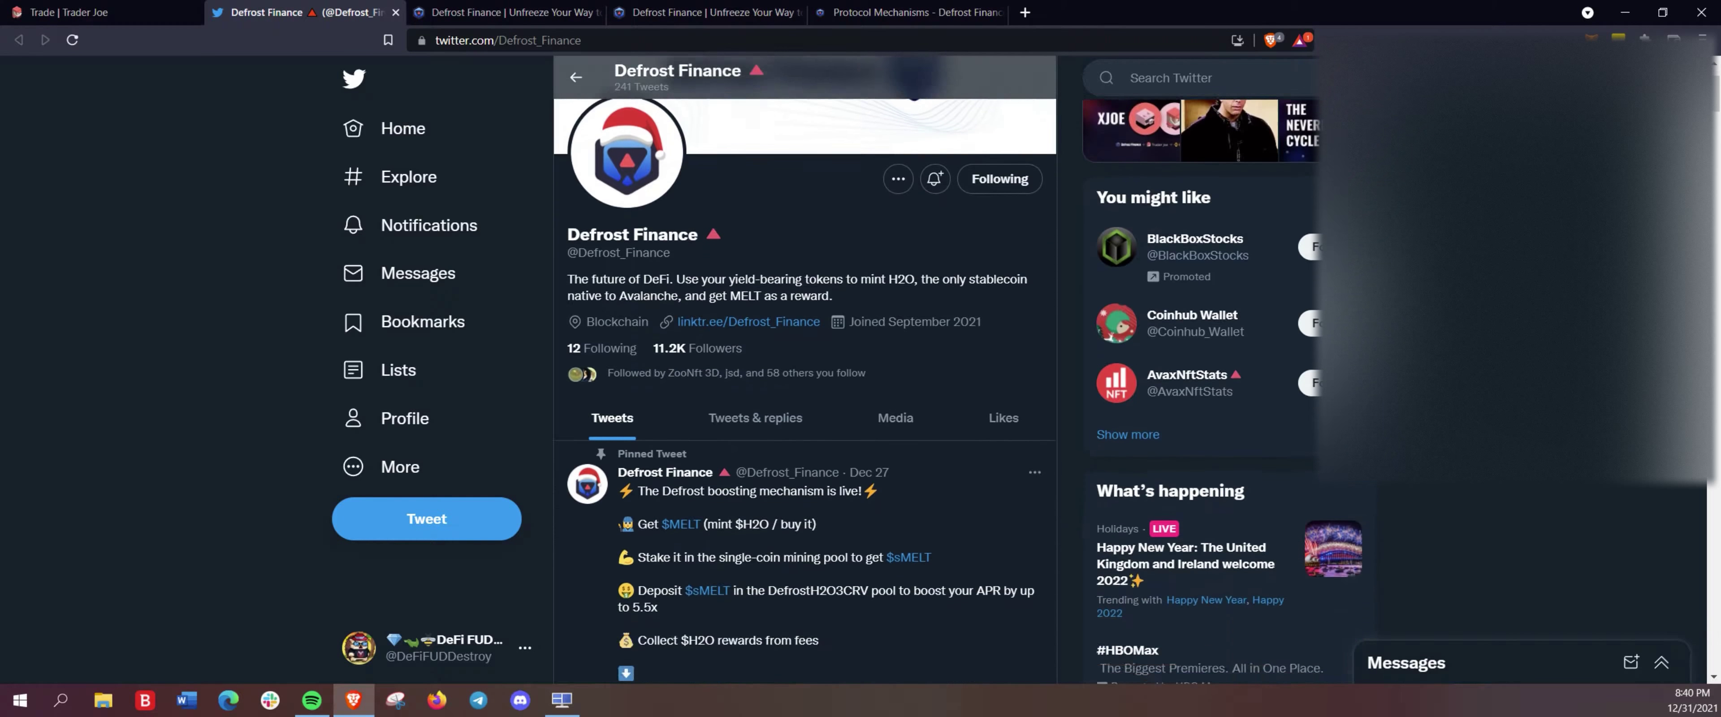
scroll(805, 400, down, 2)
scroll(805, 401, down, 10)
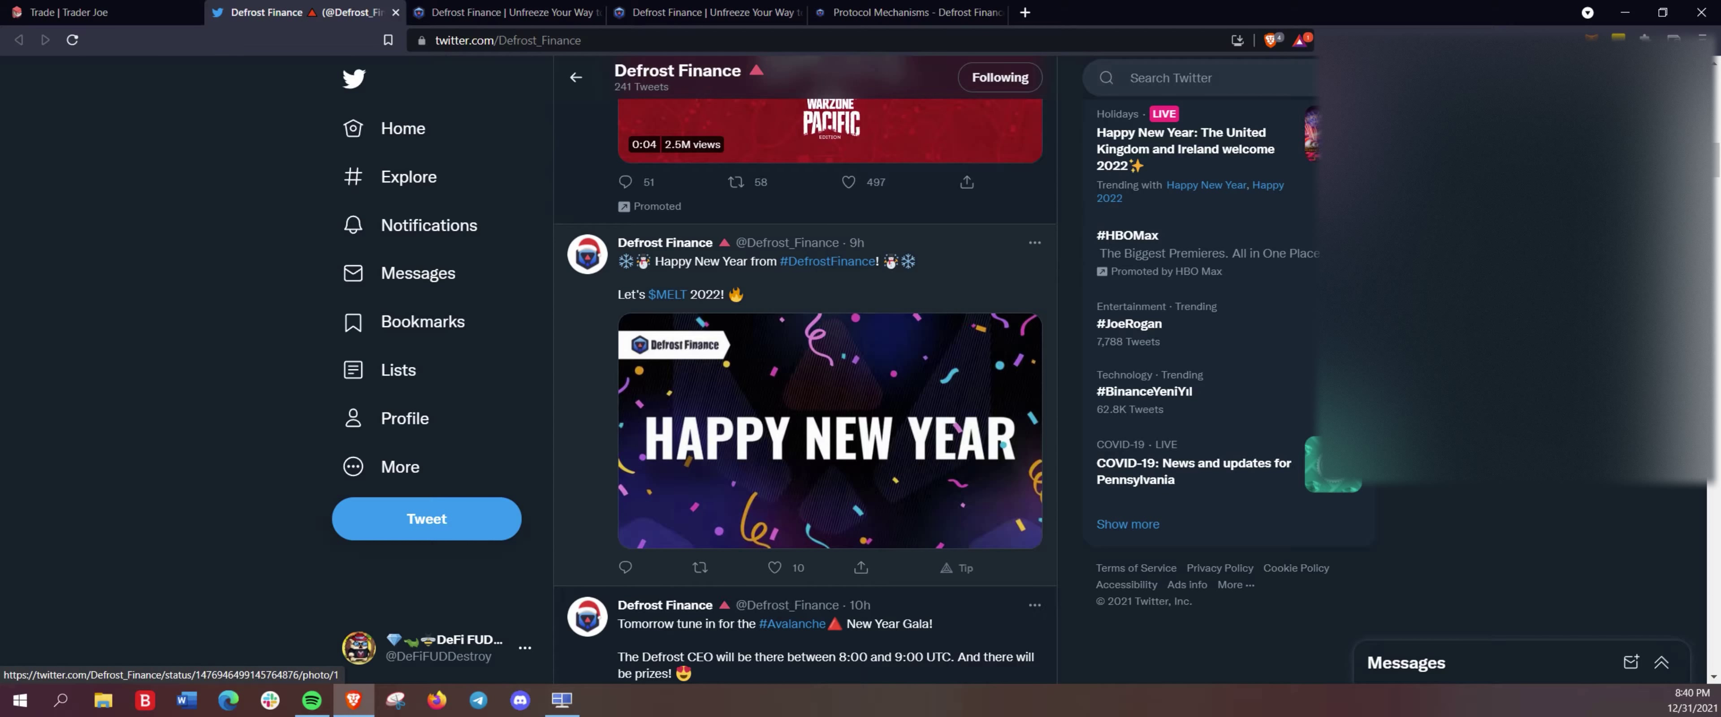
scroll(829, 401, down, 3)
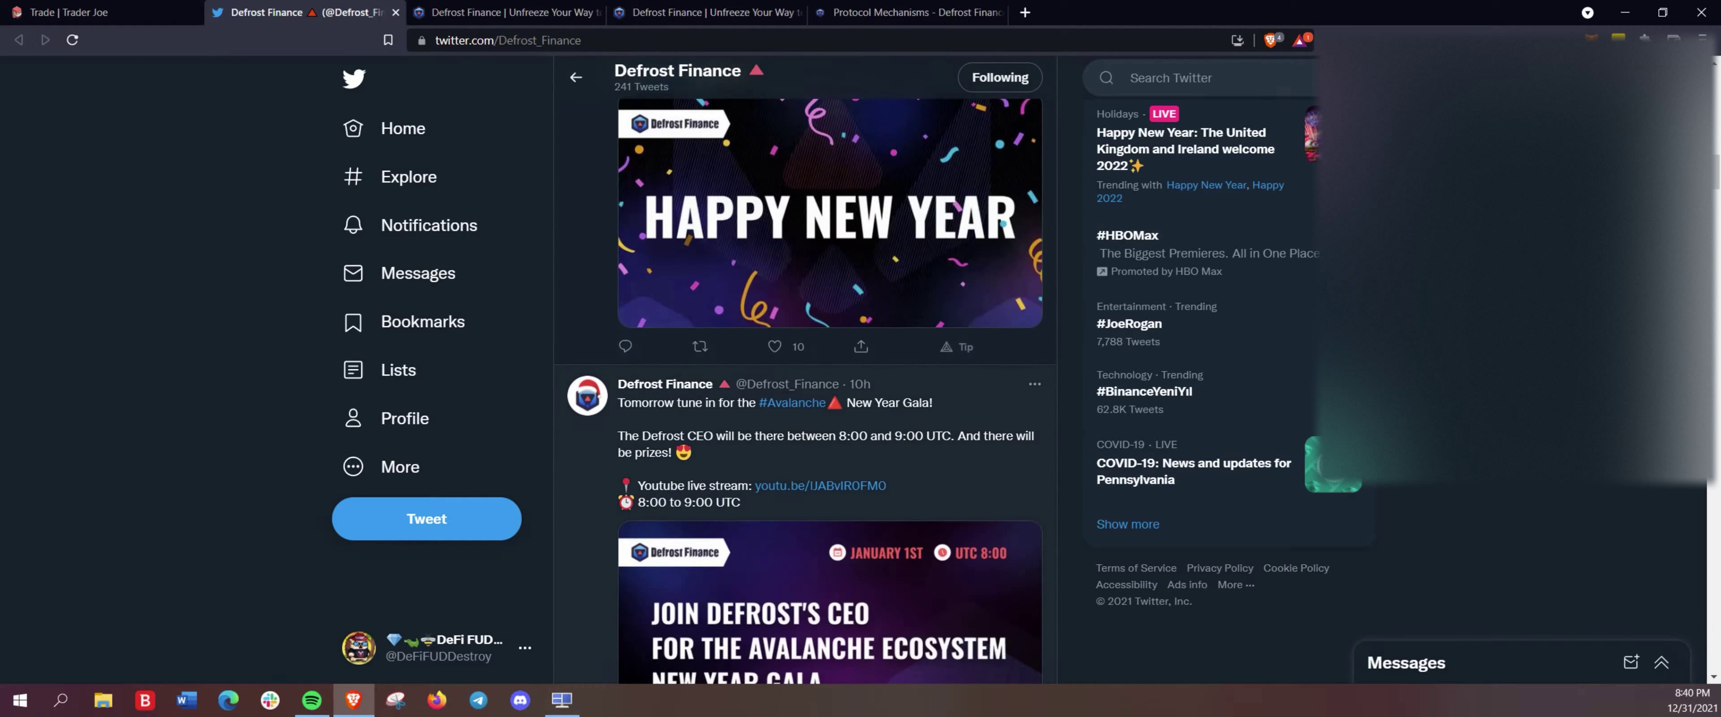
scroll(805, 391, down, 2)
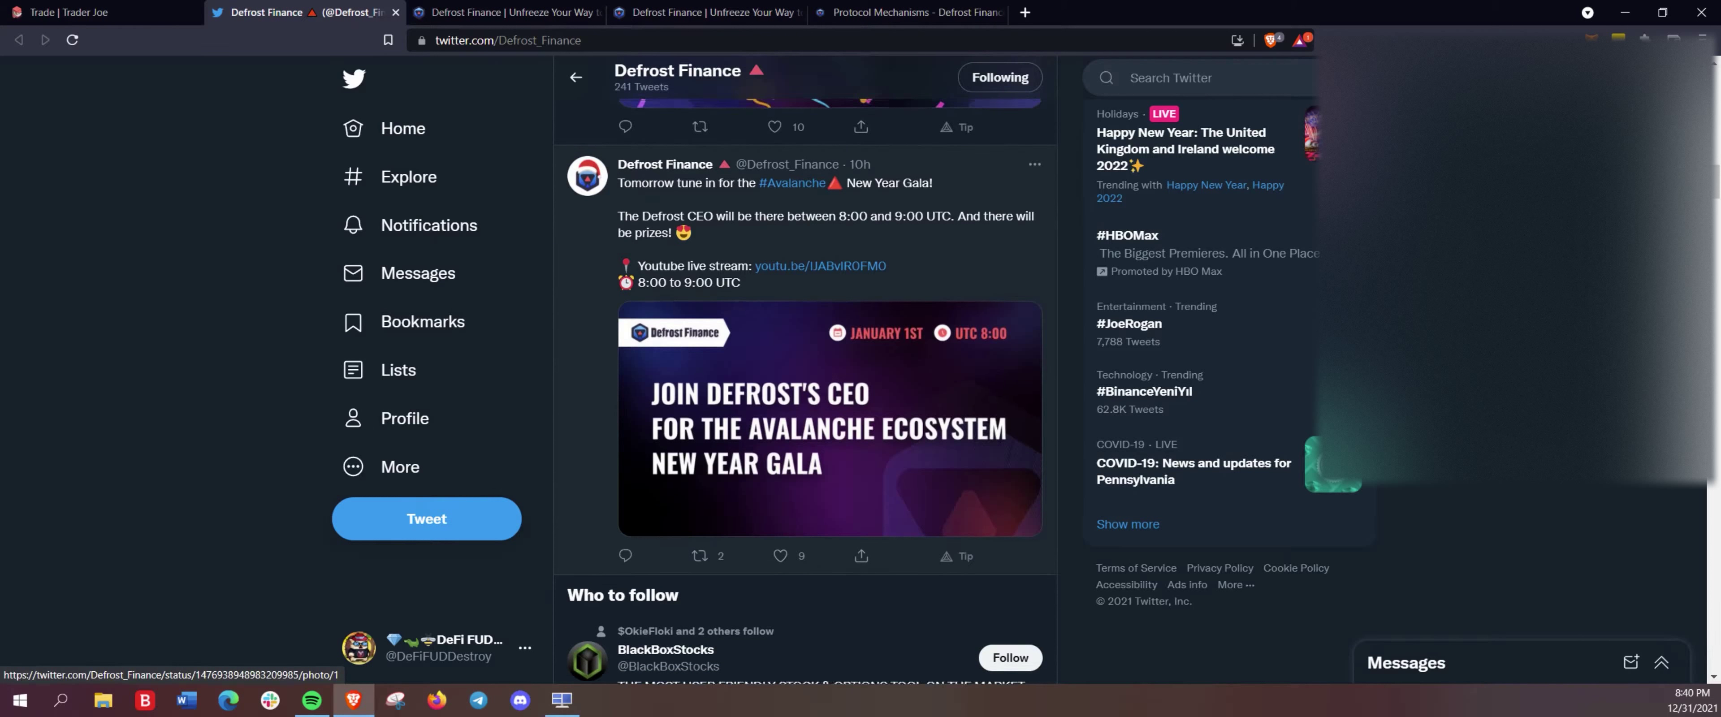
scroll(805, 391, up, 5)
scroll(805, 380, down, 8)
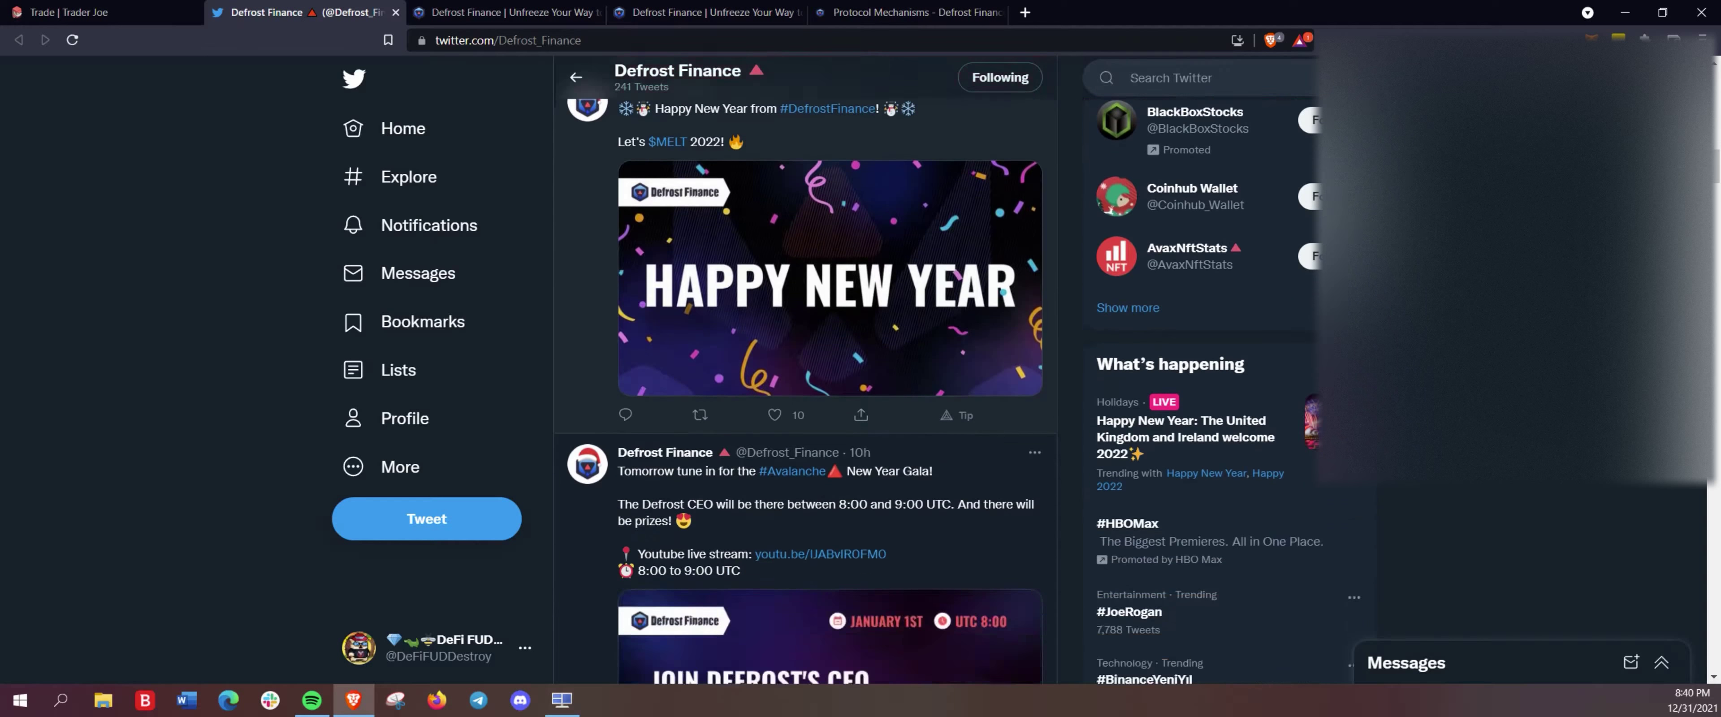
scroll(804, 381, down, 16)
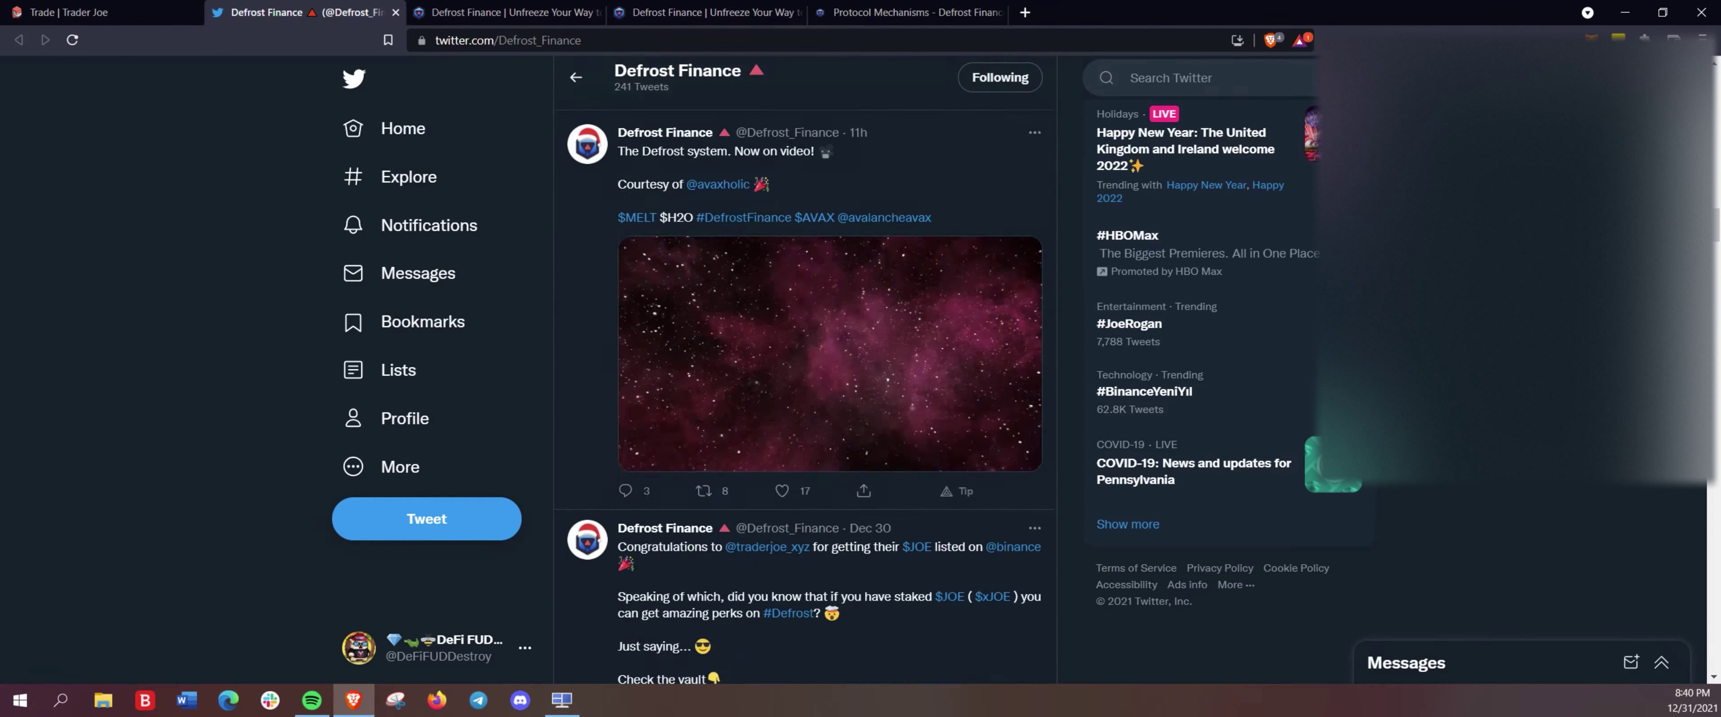
scroll(805, 381, up, 3)
scroll(935, 267, down, 18)
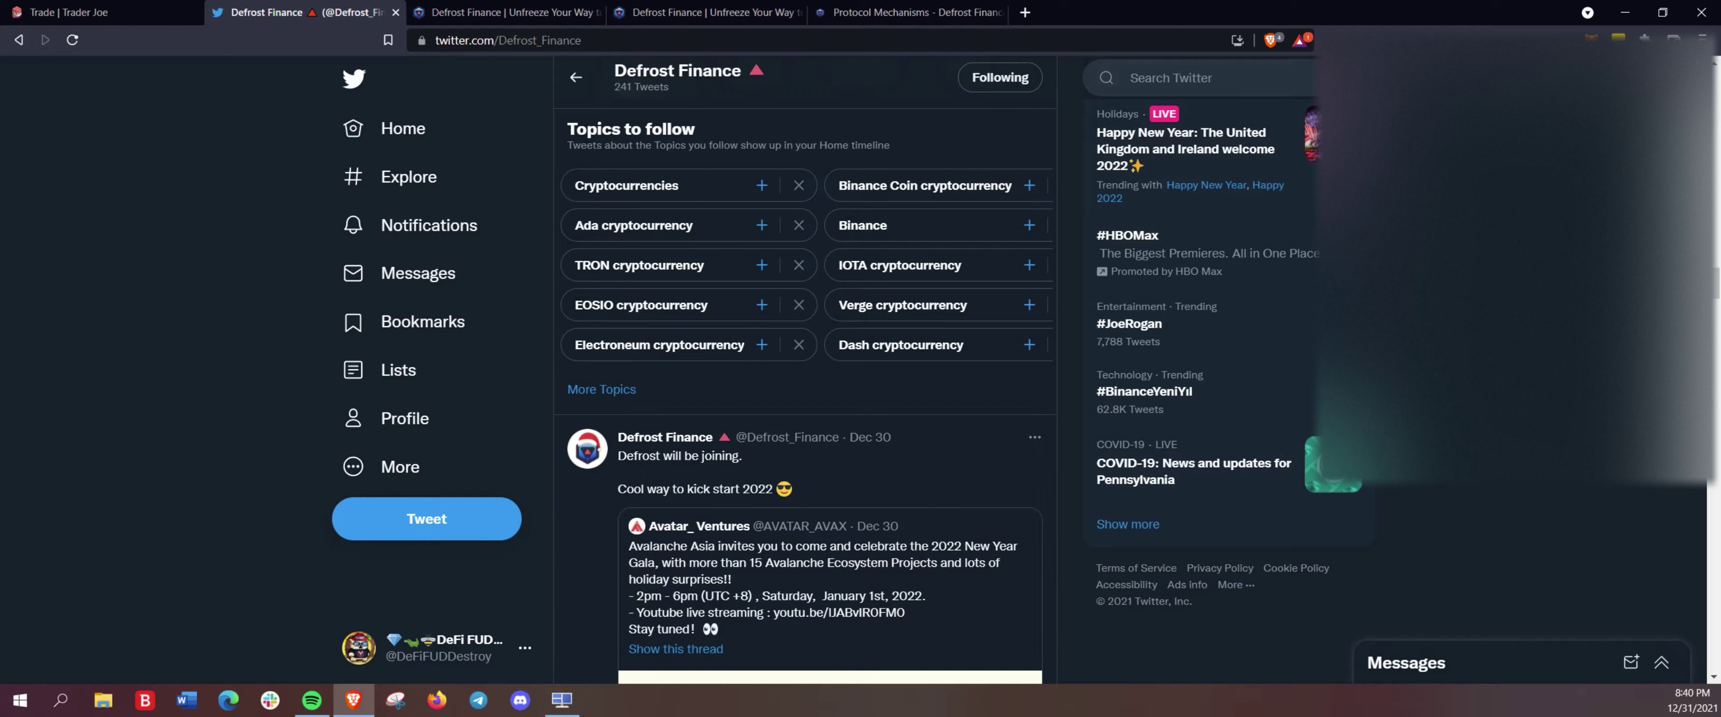
Search Twitter for 'BENQ' and open the BENQI account's profile
click(1136, 78)
text(BEN)
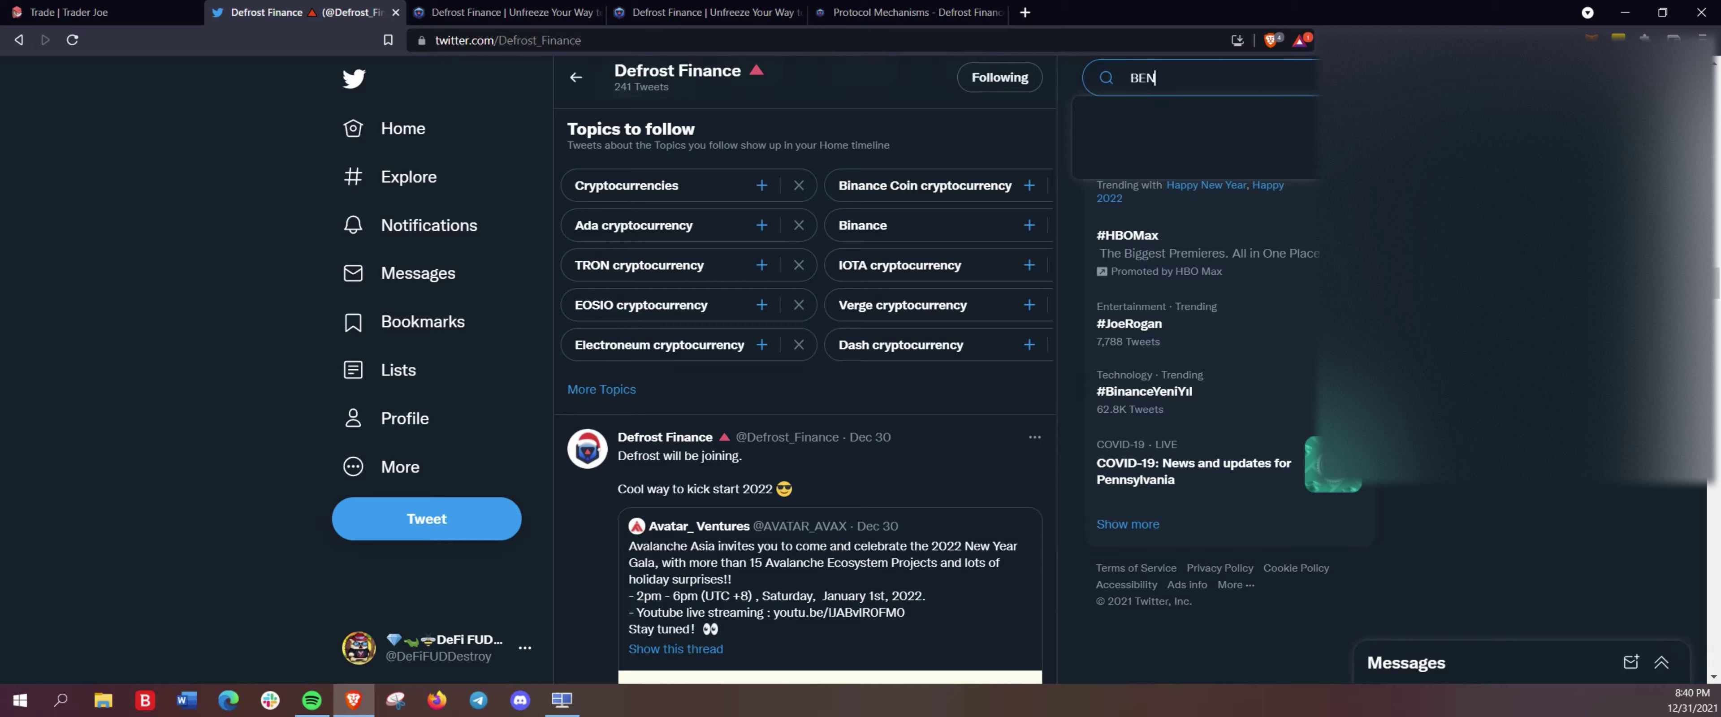
text(Q)
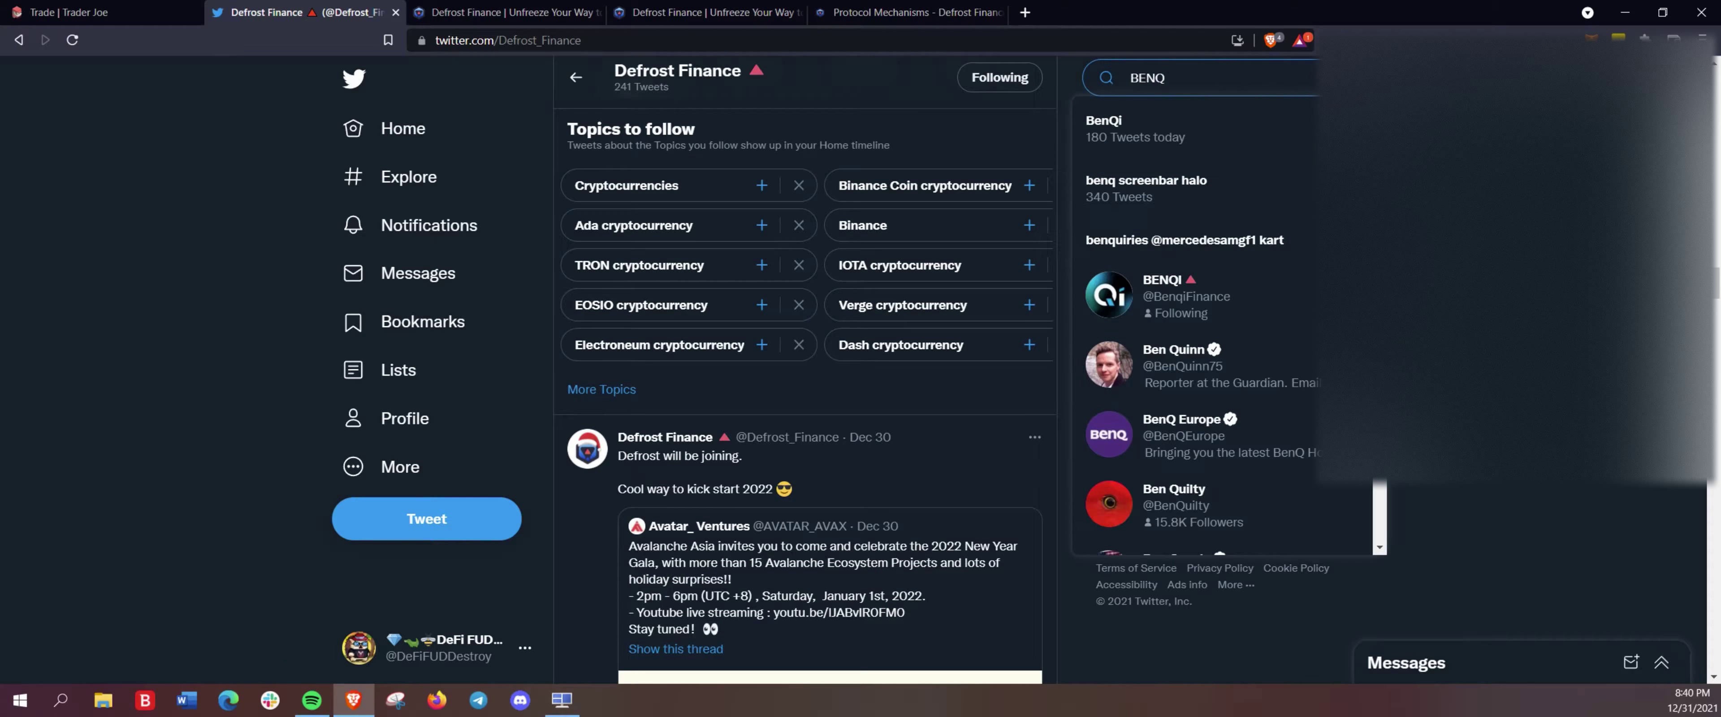
click(1163, 296)
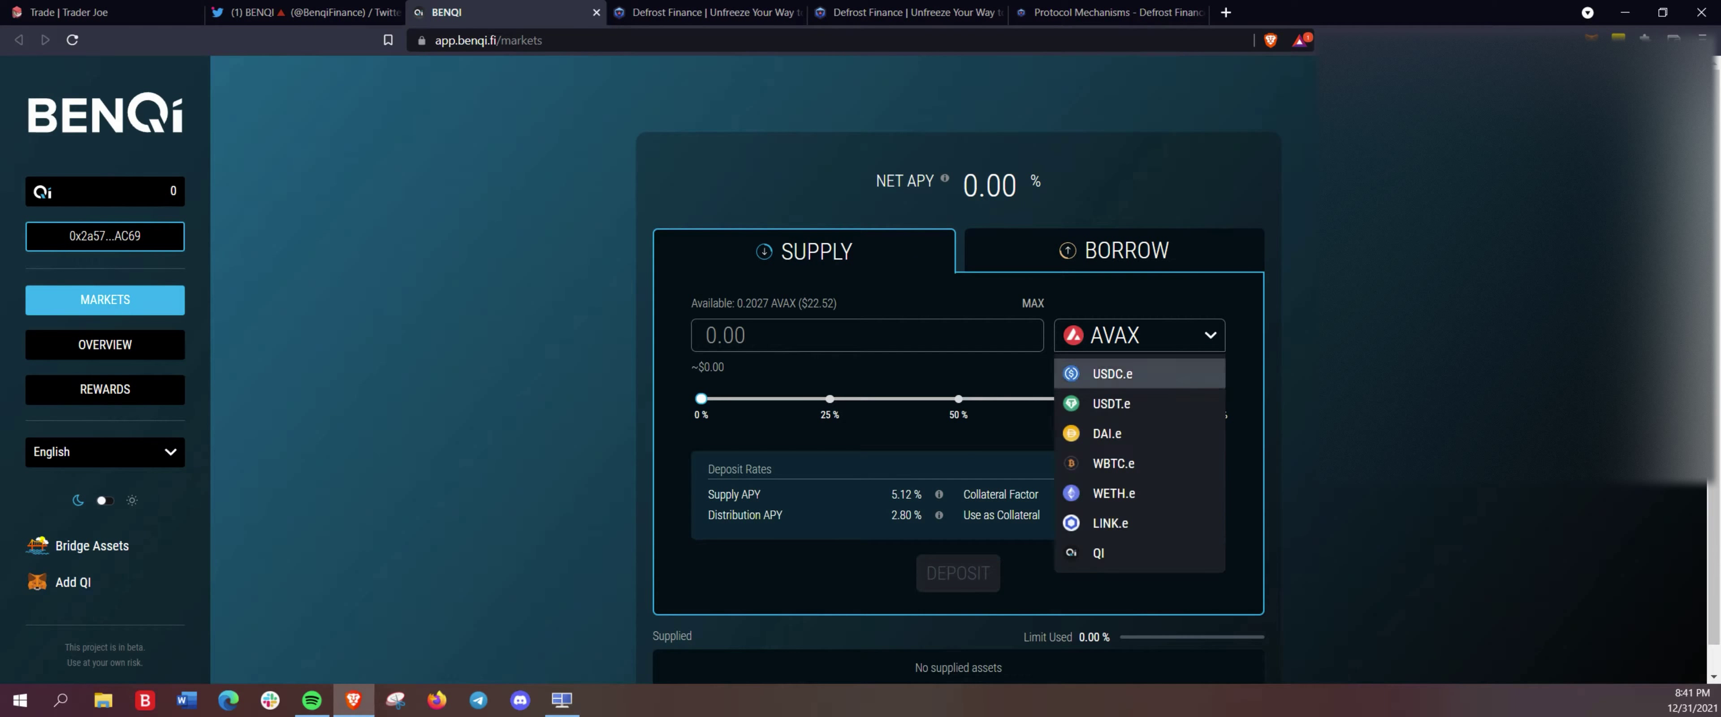
Supply the full 1165 USDT.e balance in BENQI, approving and confirming the deposit
click(1149, 399)
click(1033, 372)
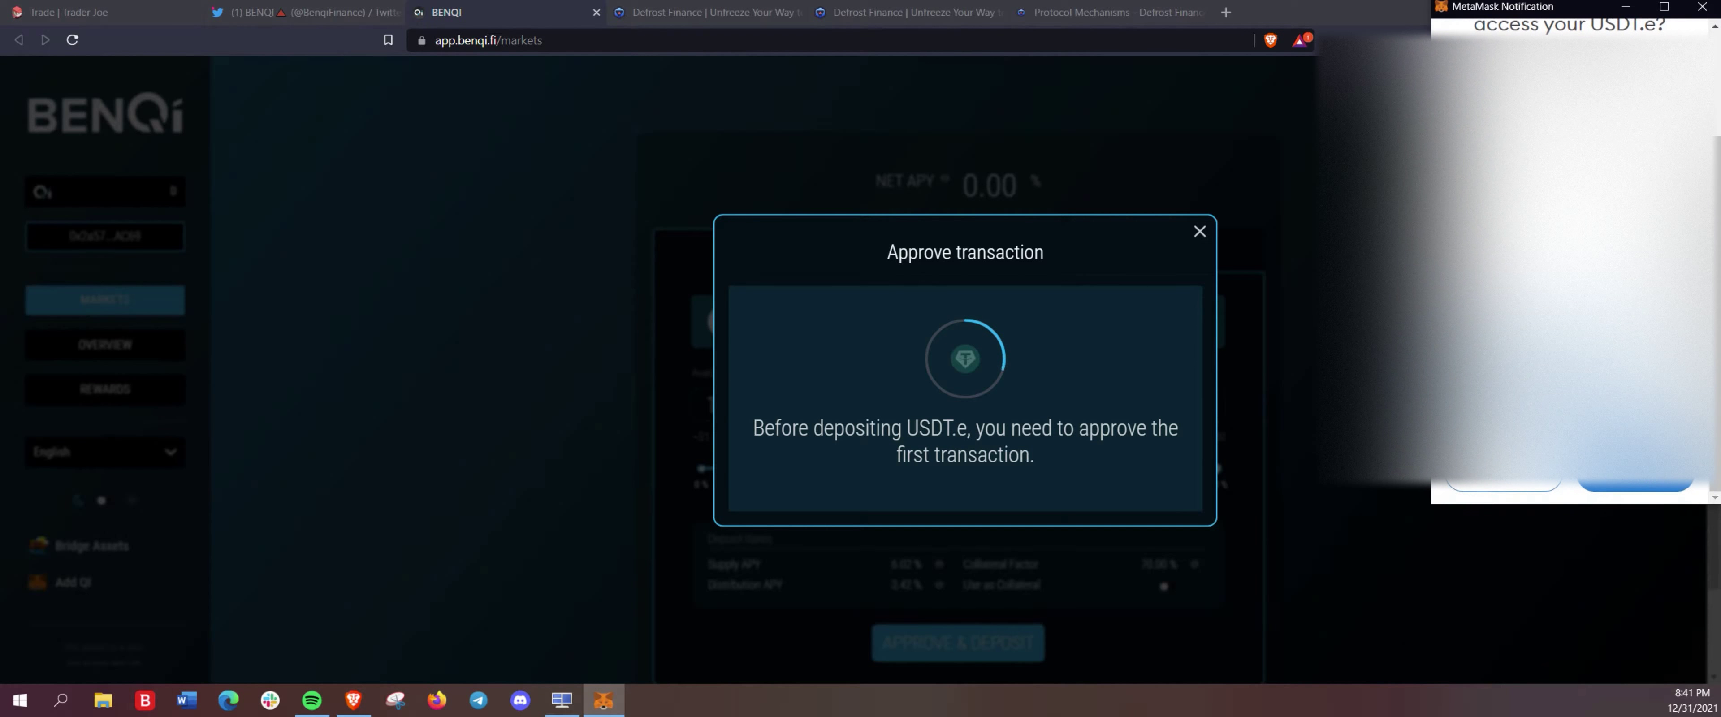
click(1635, 479)
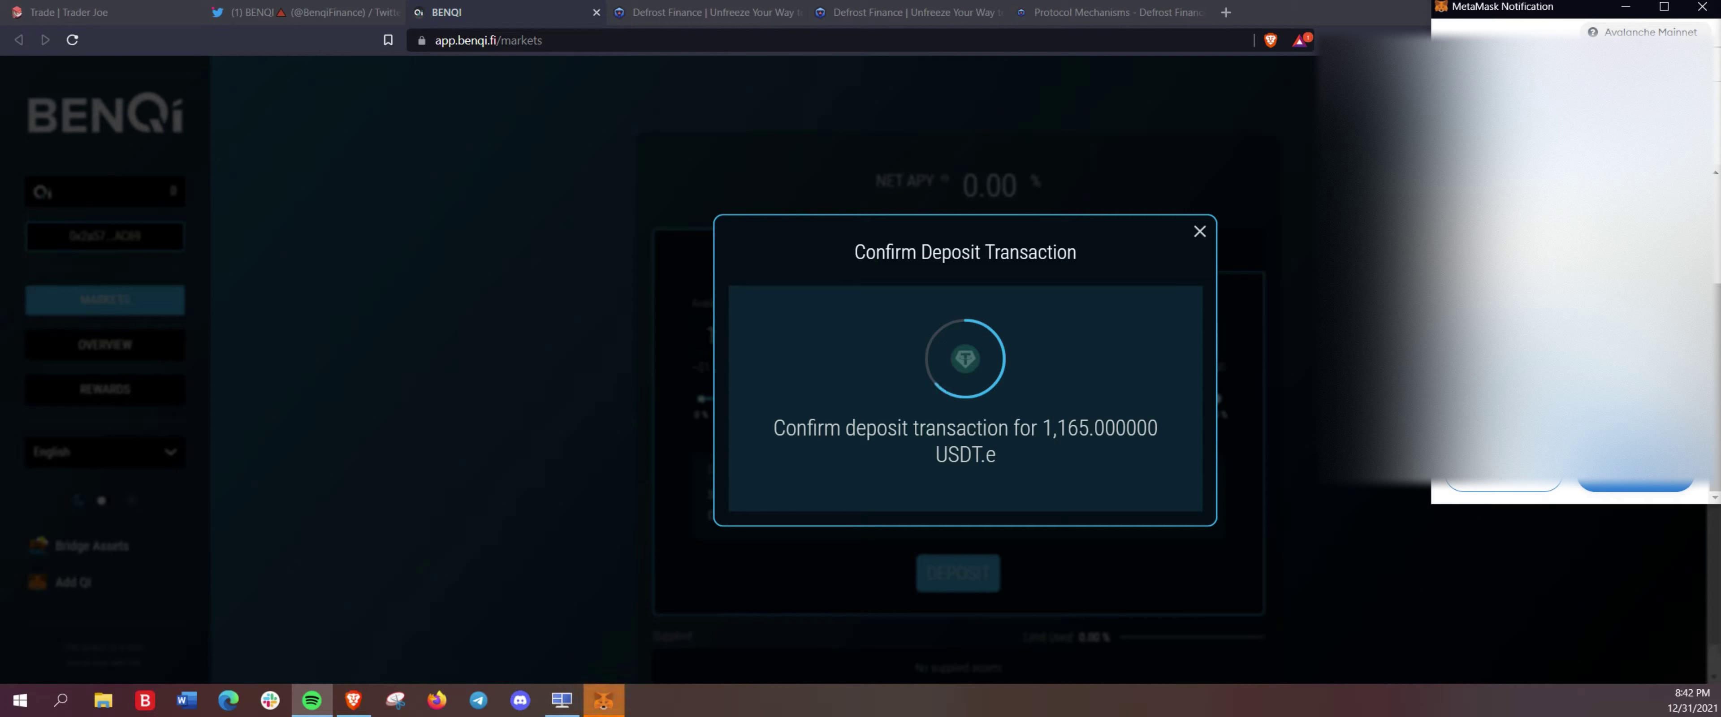
click(1635, 483)
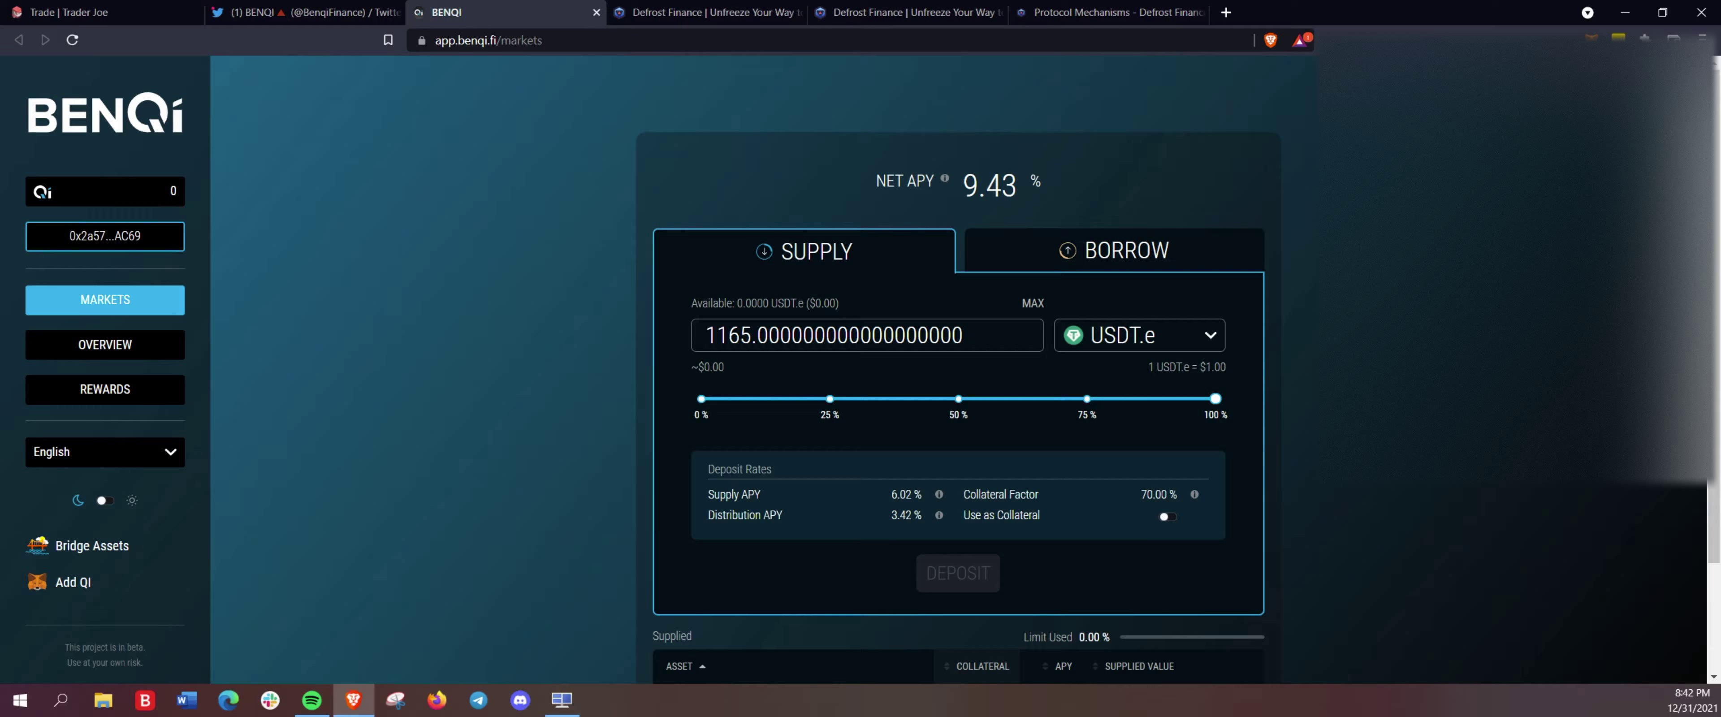
Check the $1,165.16 USDT.e entry in BENQI's Supplied table
scroll(958, 367, down, 2)
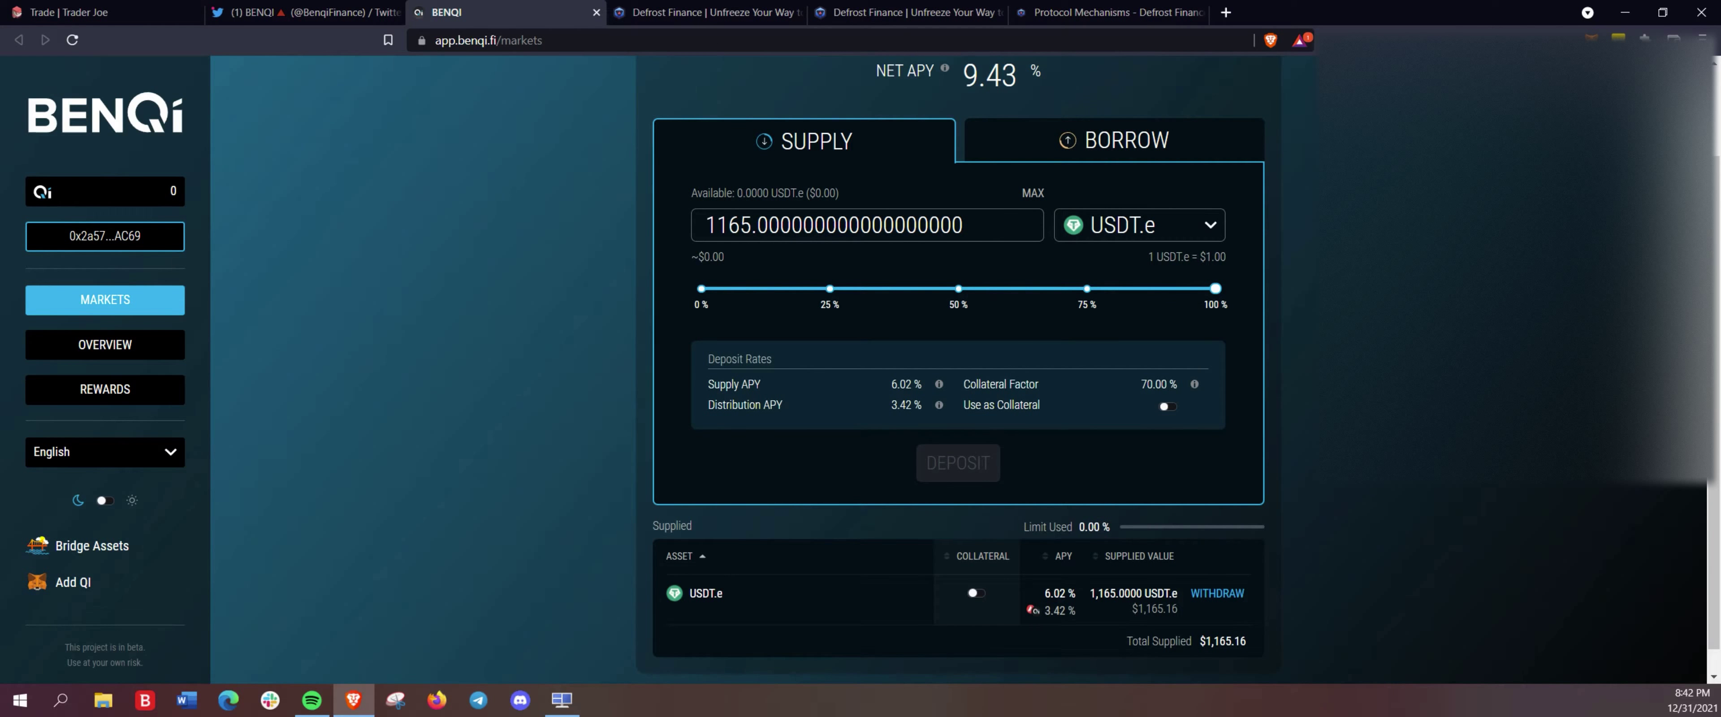
scroll(958, 367, down, 1)
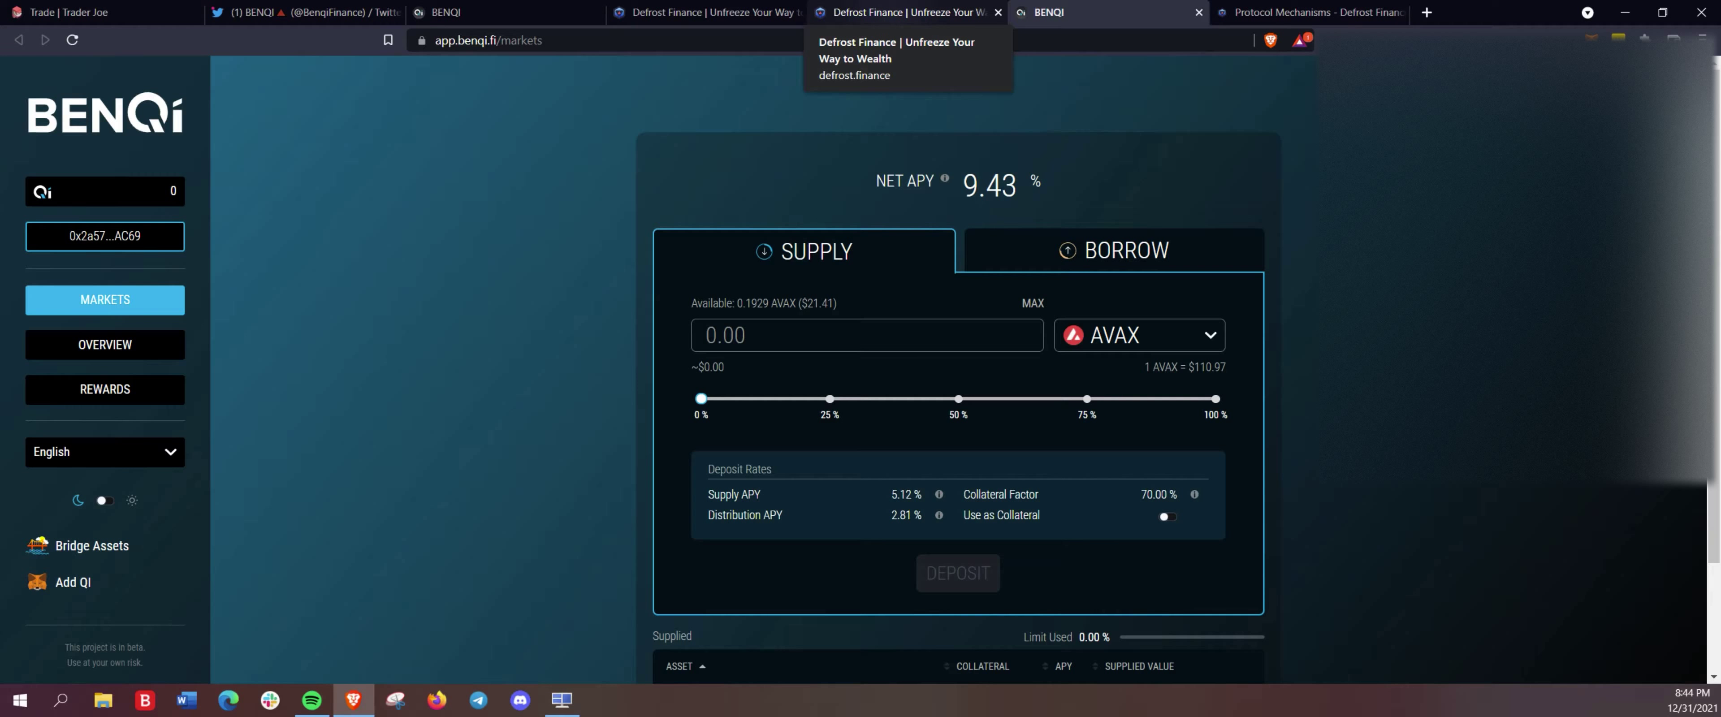
scroll(958, 367, down, 2)
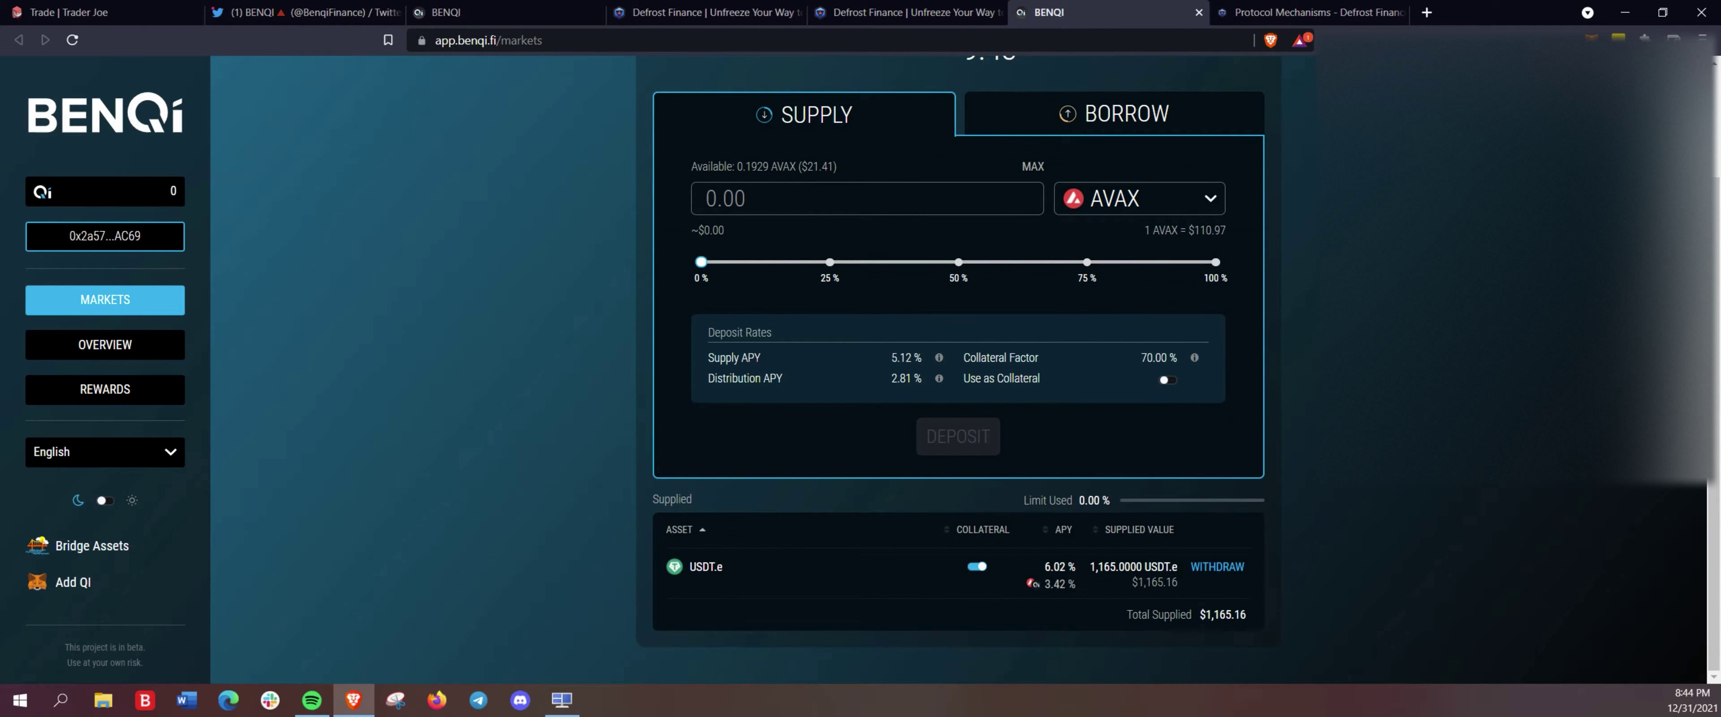
scroll(958, 367, up, 2)
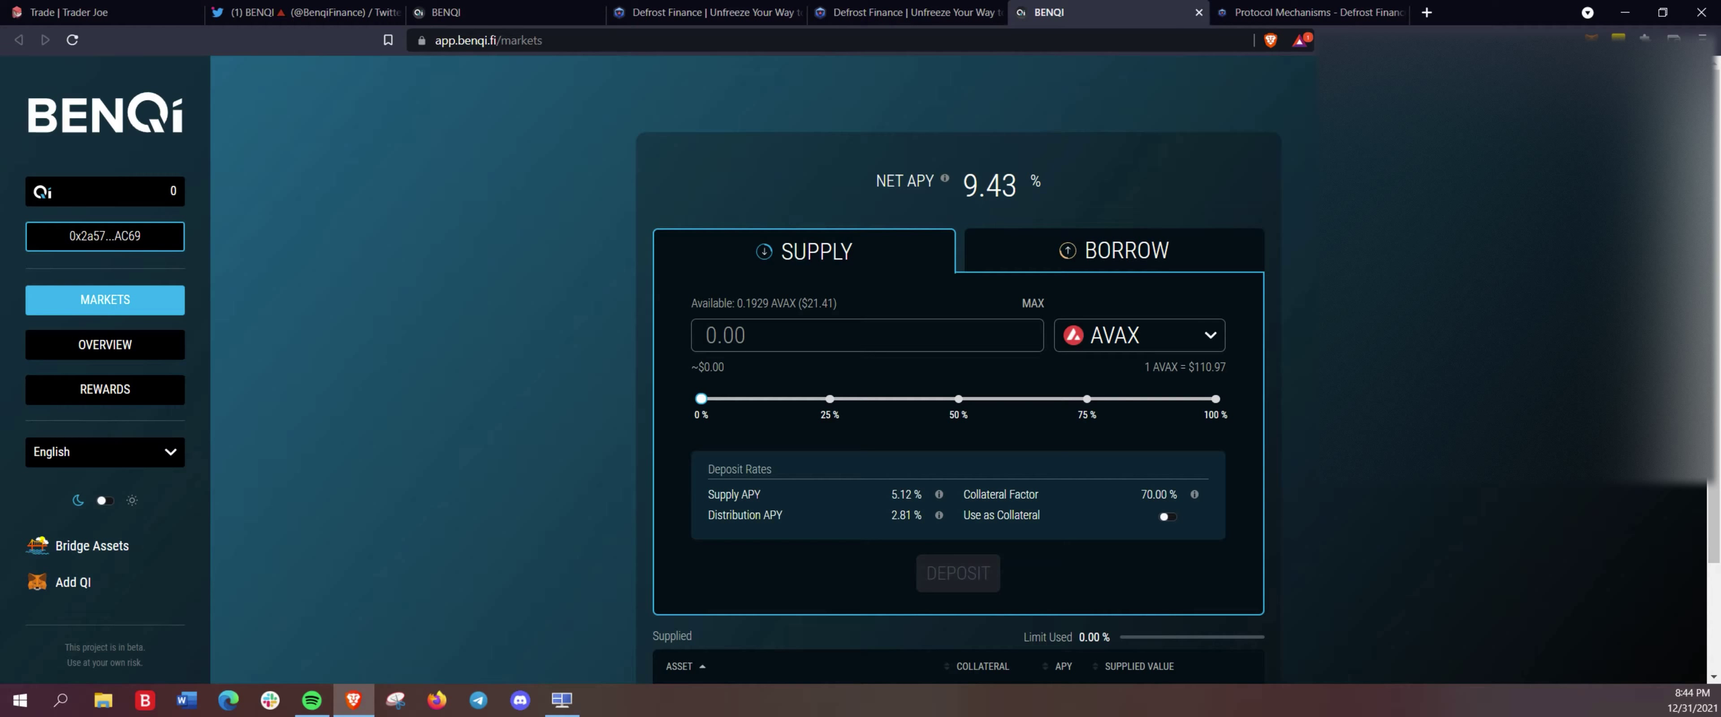
scroll(958, 367, down, 2)
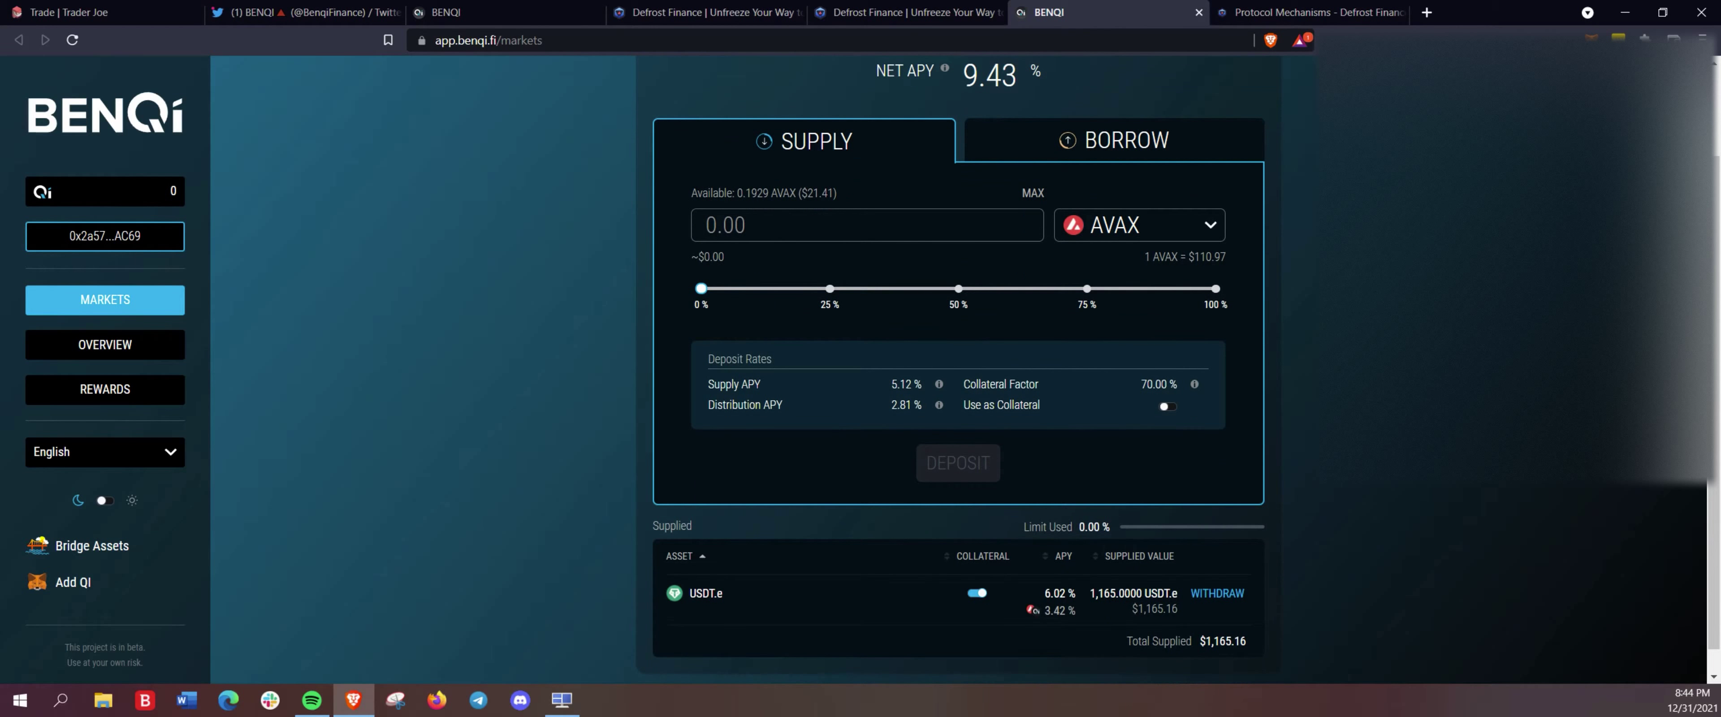
scroll(958, 367, down, 1)
scroll(959, 367, up, 2)
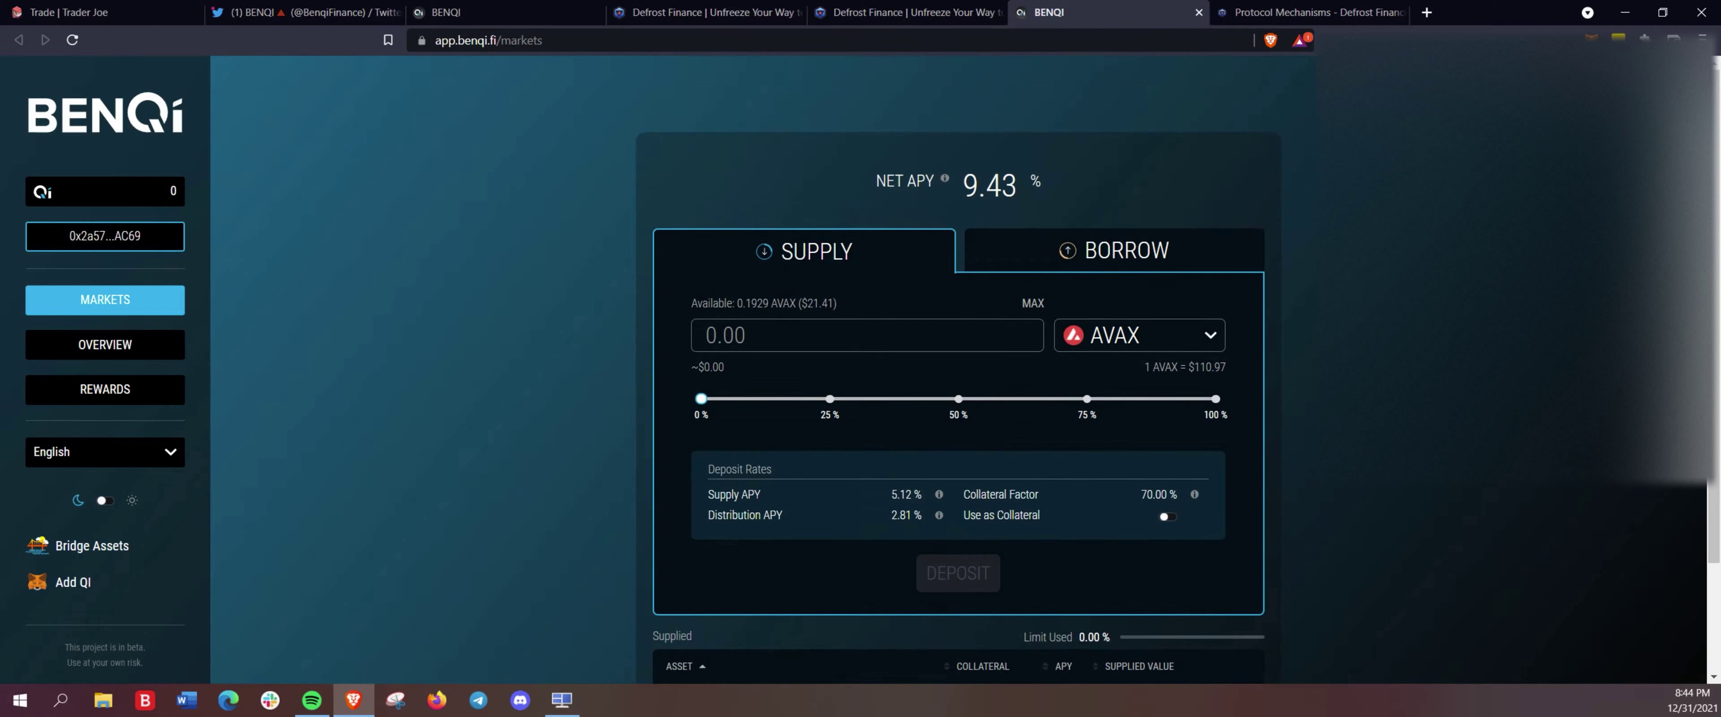
scroll(959, 367, down, 2)
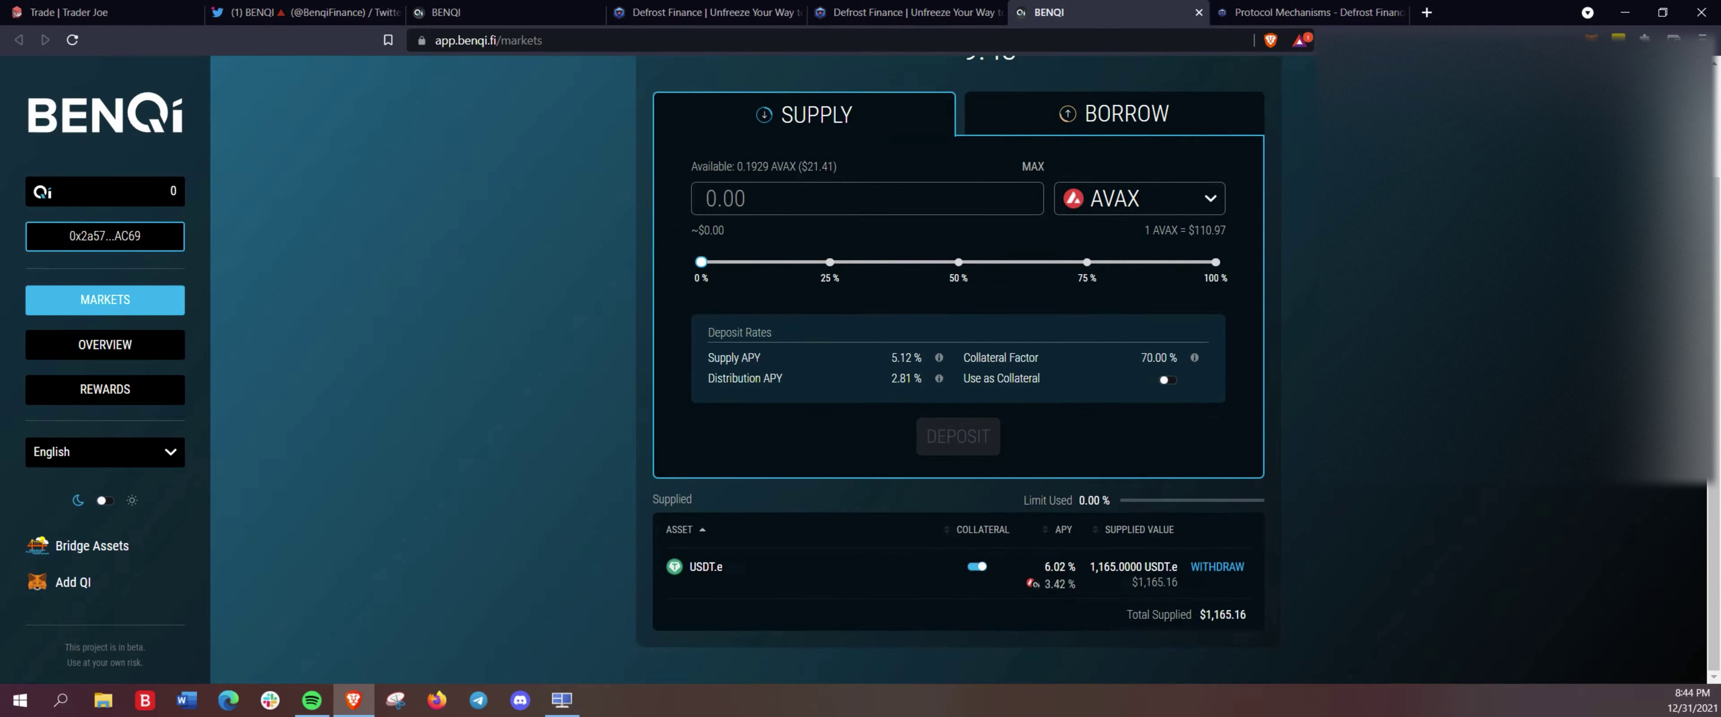
View the AVAX borrow form, then switch to the Defrost Finance vault tab
click(1113, 114)
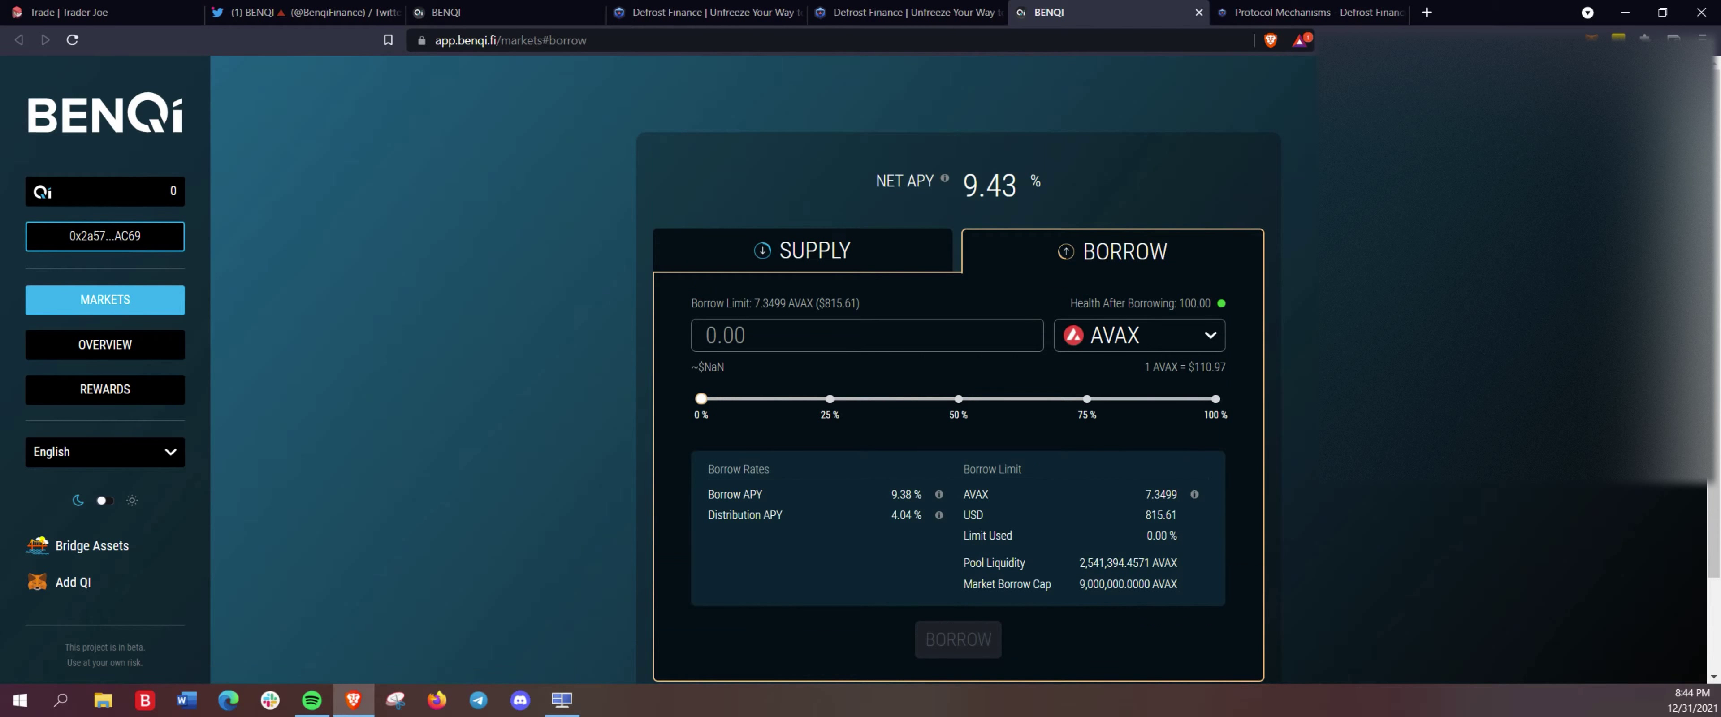
scroll(958, 401, down, 2)
key(ctrl+shift+Tab)
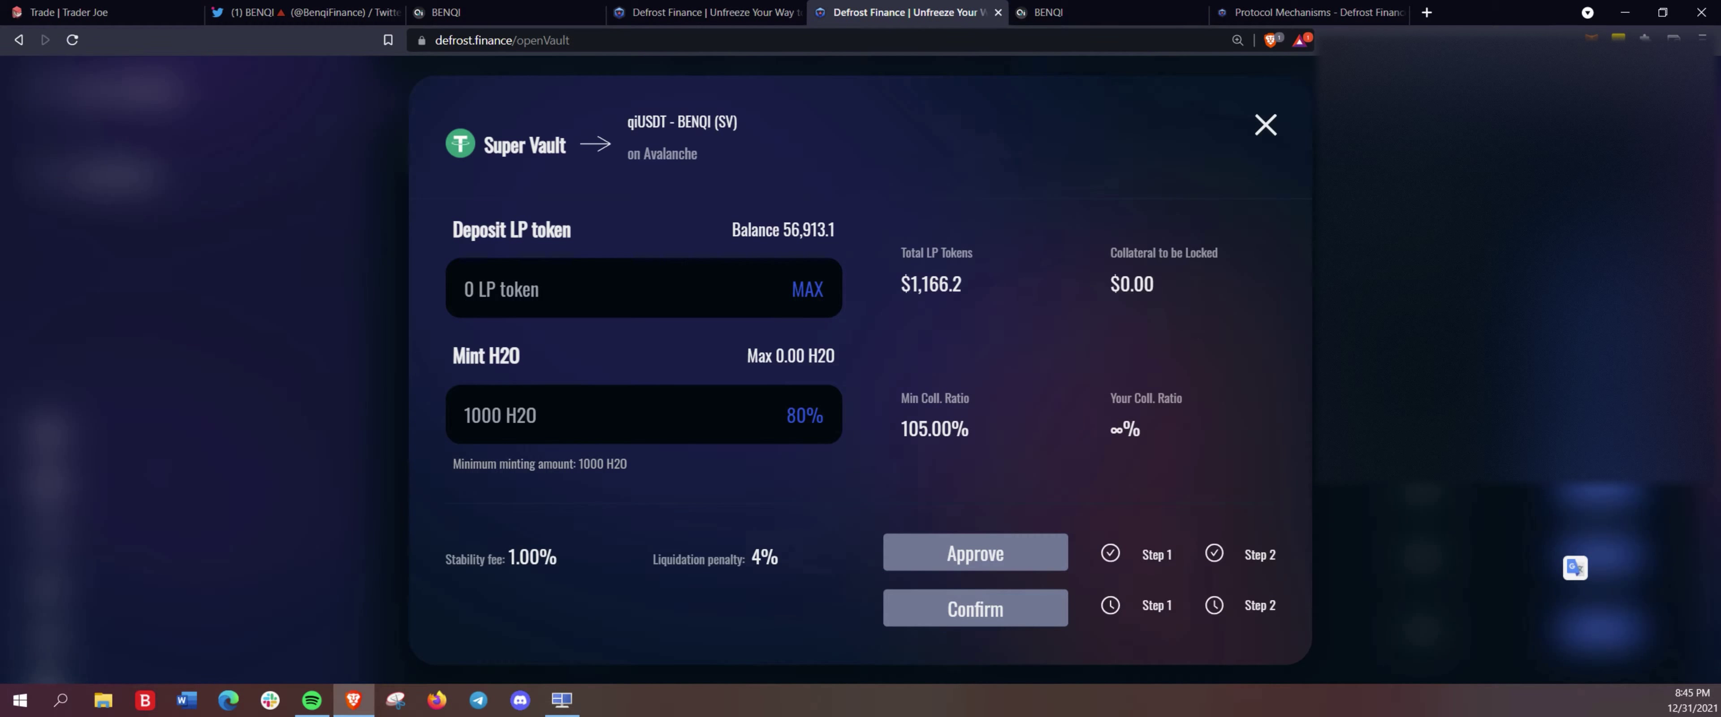
Deposit the full qiUSDT LP balance as collateral and mint 1000 H2O, approving in the wallet
click(807, 289)
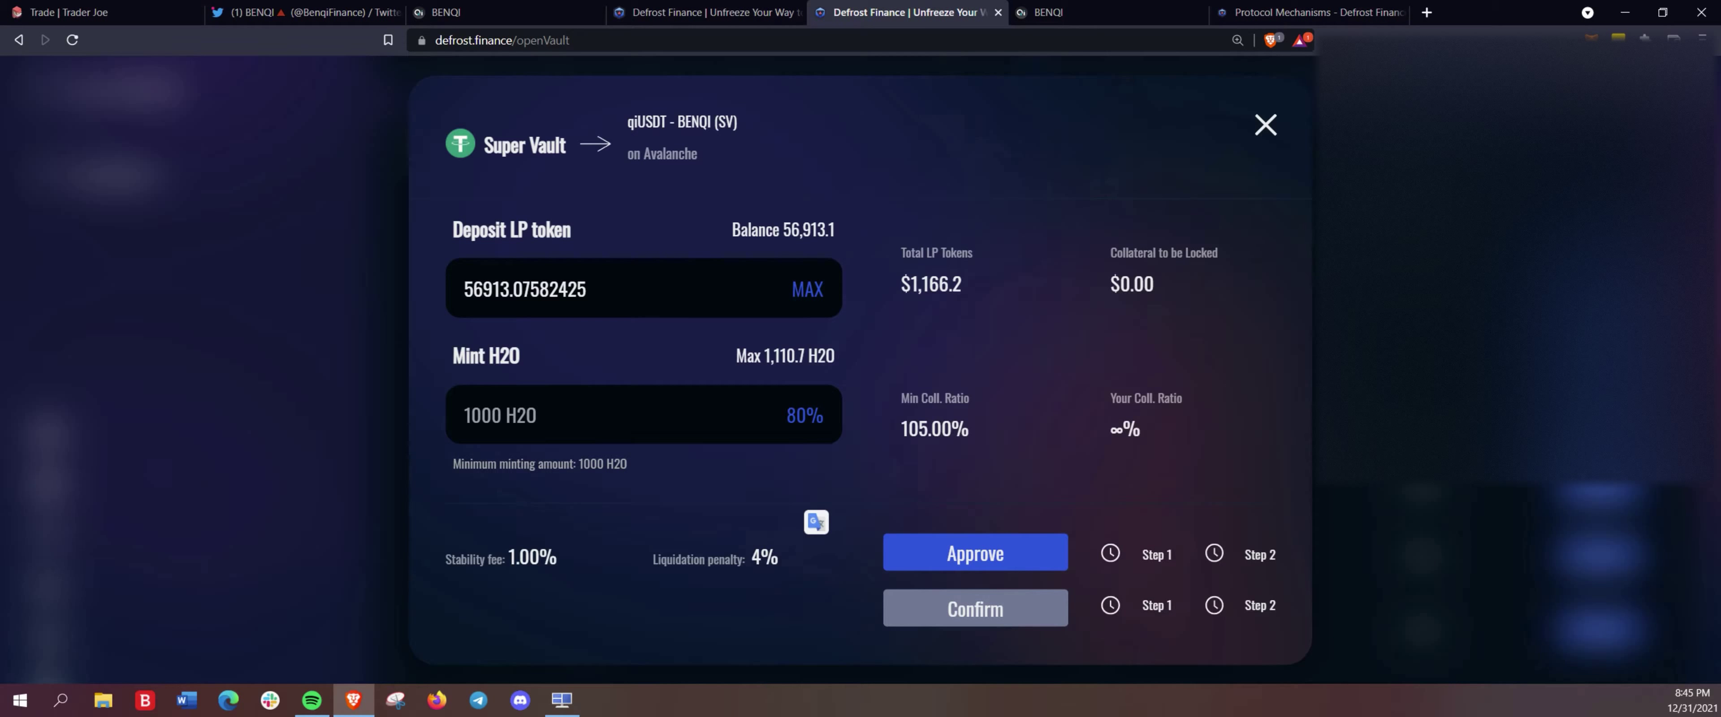
double_click(935, 284)
drag(962, 283, 901, 283)
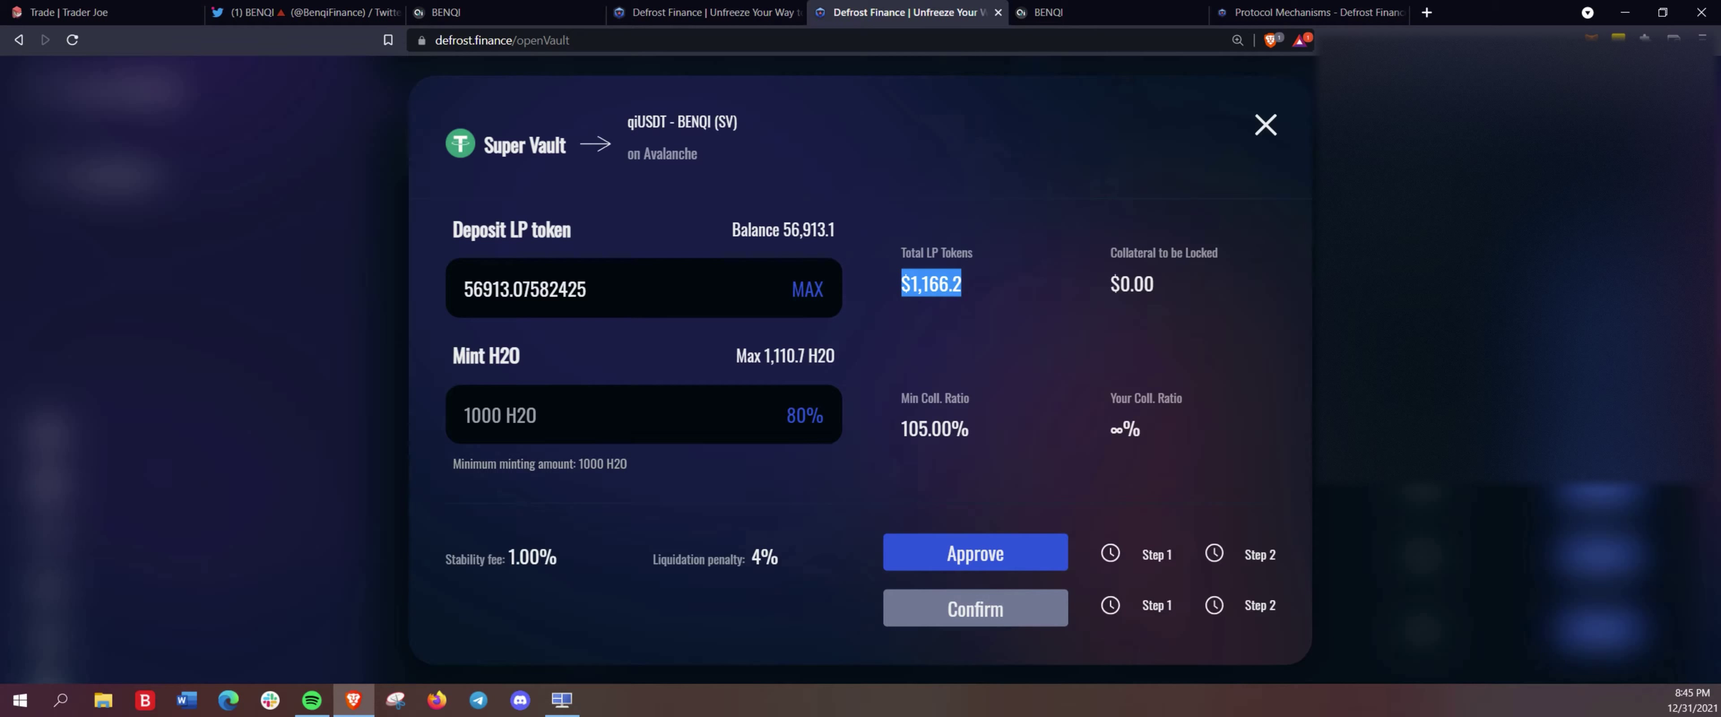
click(465, 415)
text(1000)
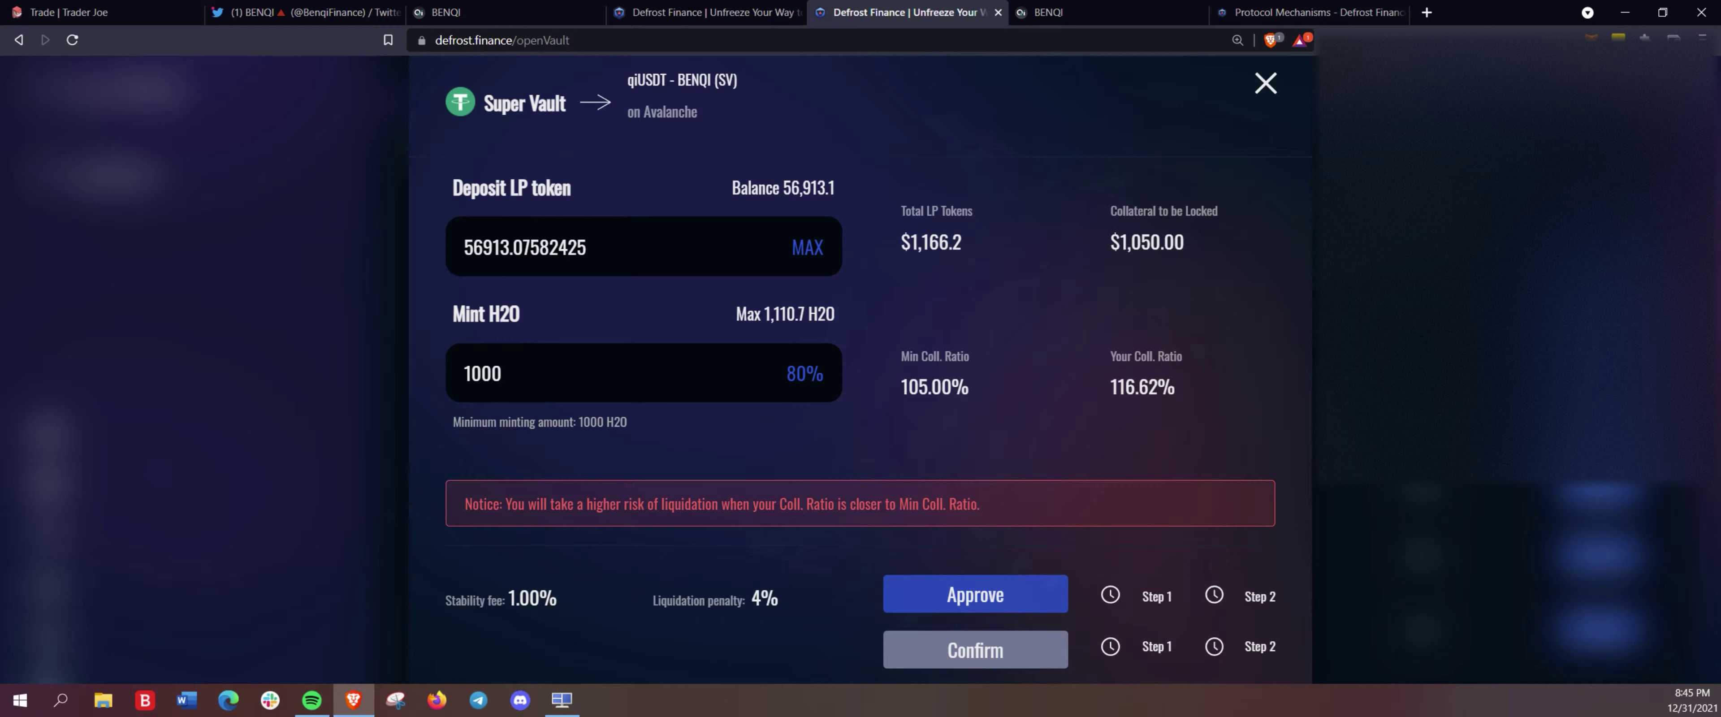
click(975, 594)
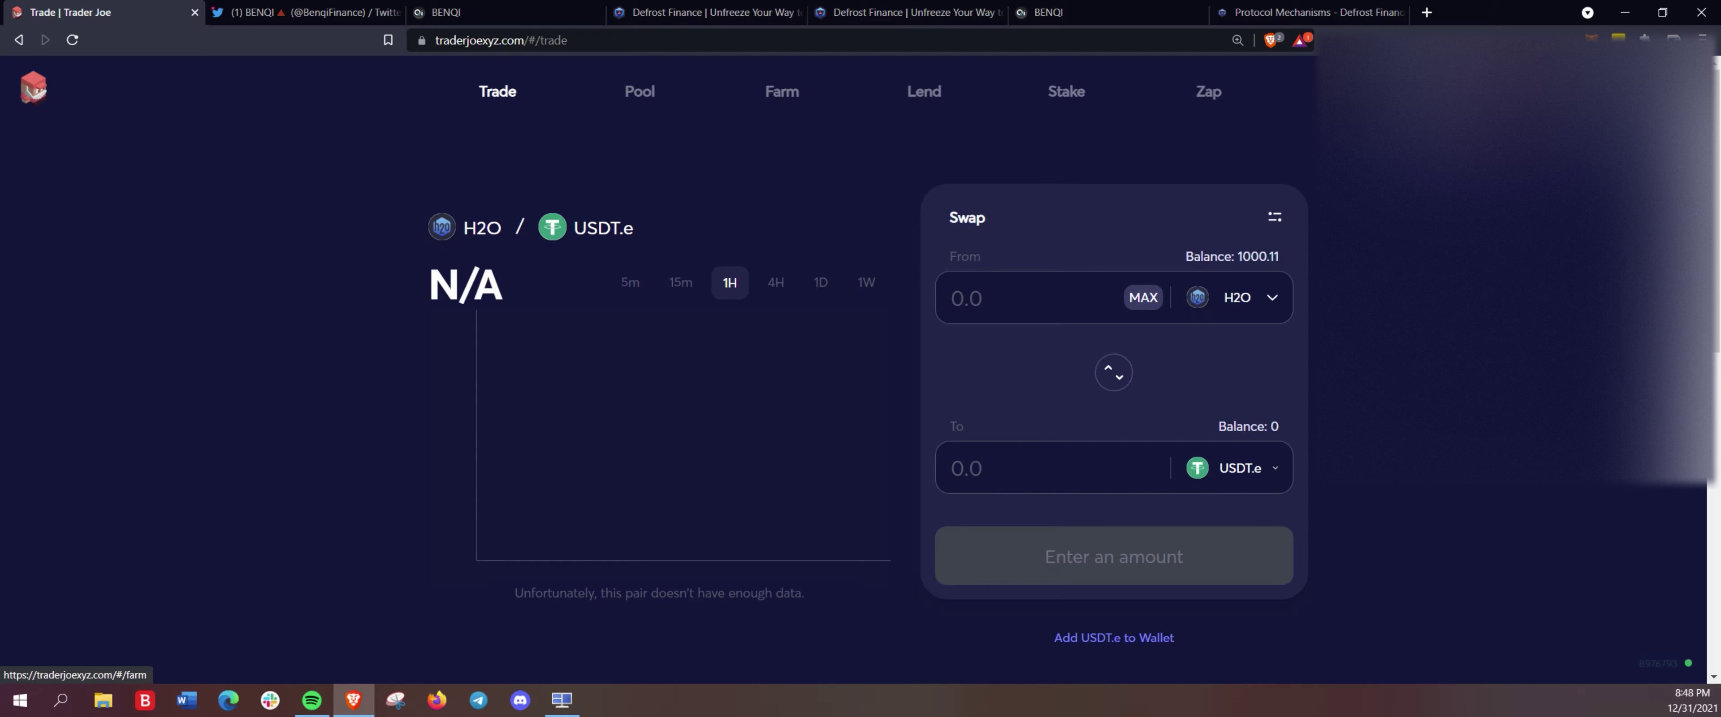
Open the H2O-AVAX farm in a new tab by searching 'H2', then return to the swap
right_click(783, 92)
click(828, 105)
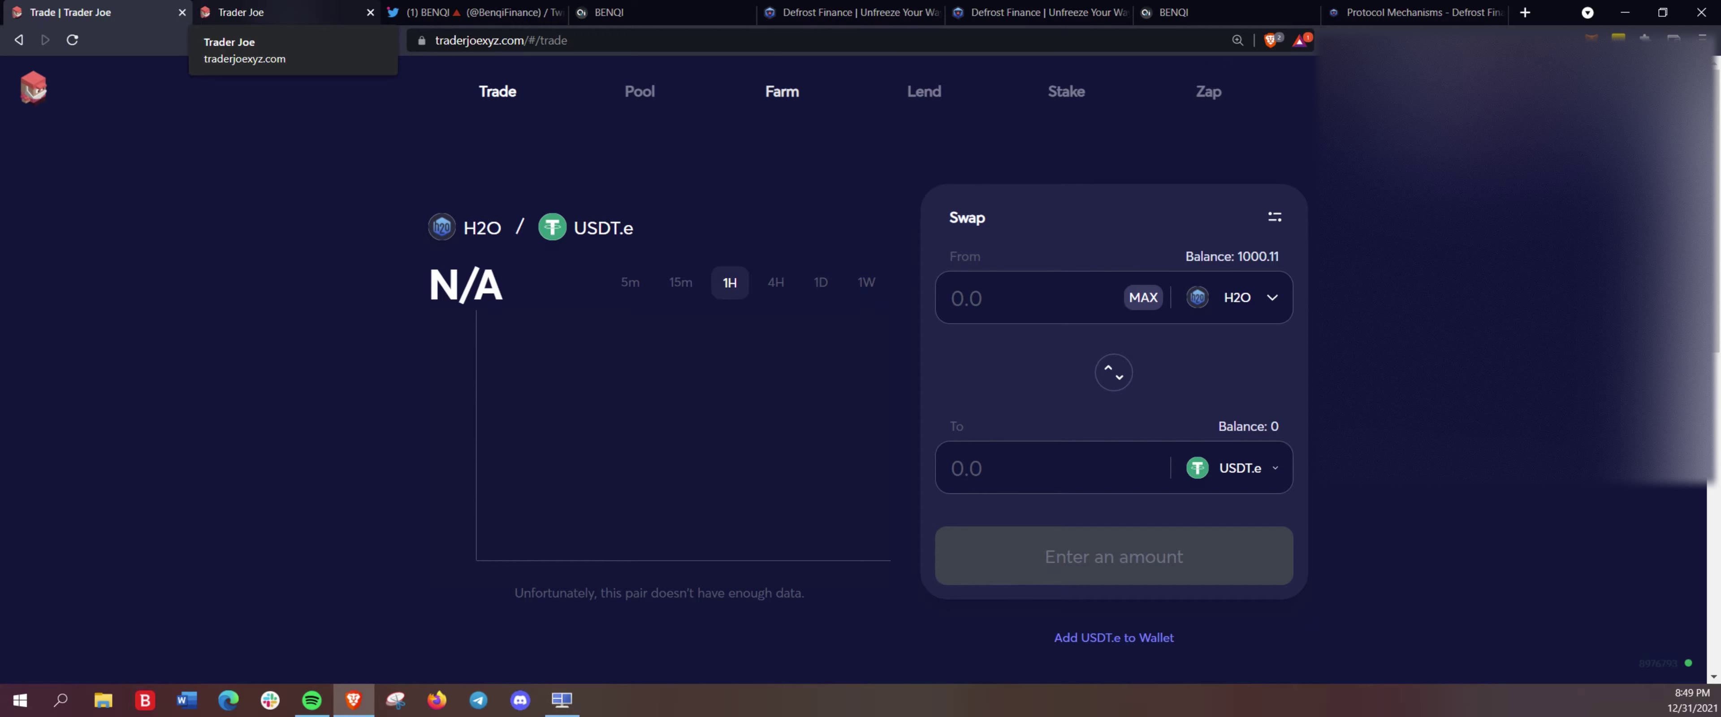
click(267, 12)
scroll(861, 367, down, 6)
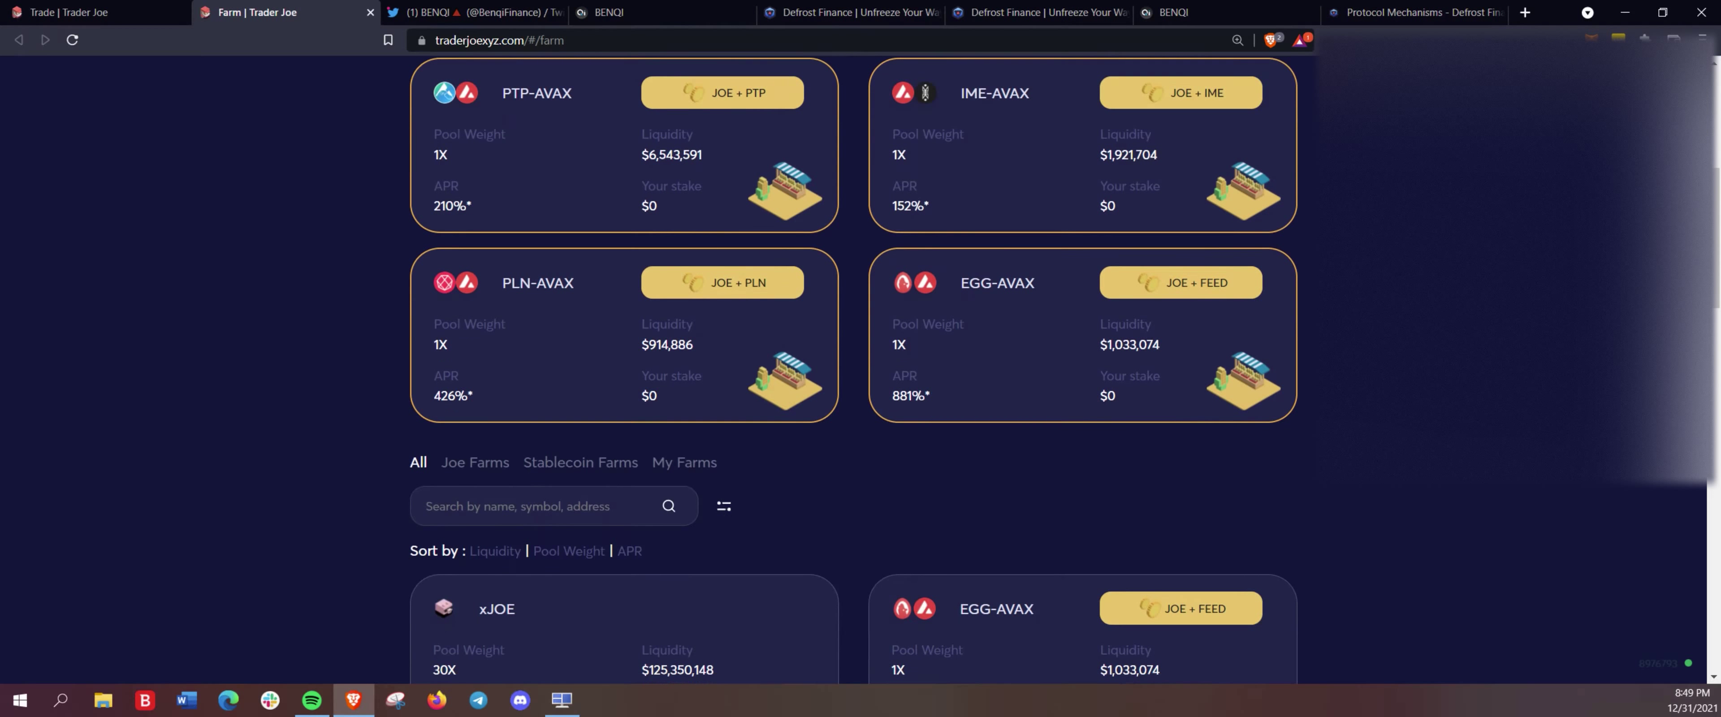
scroll(860, 367, down, 6)
scroll(860, 367, up, 2)
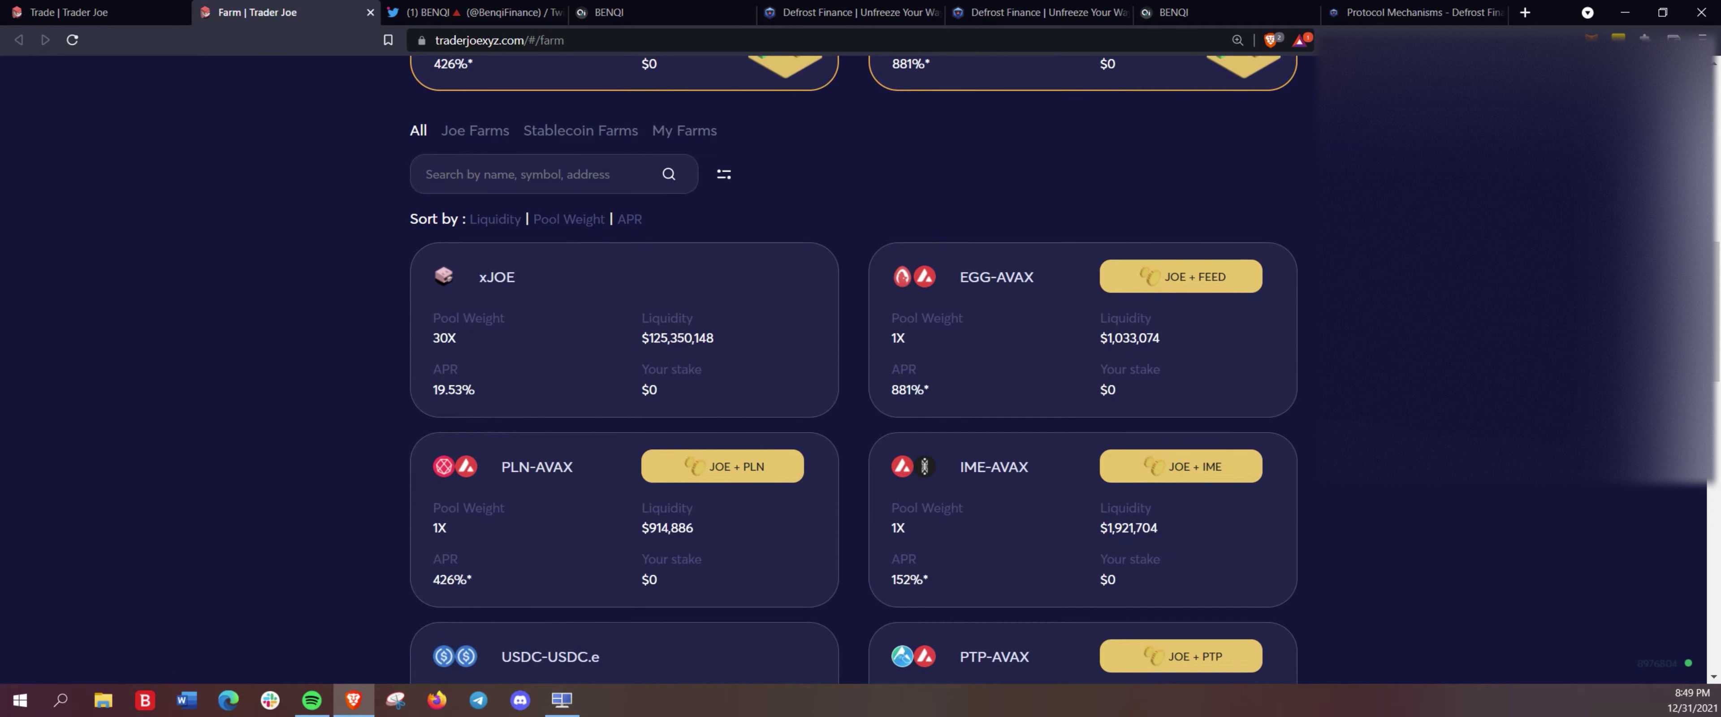
click(507, 173)
text(H2)
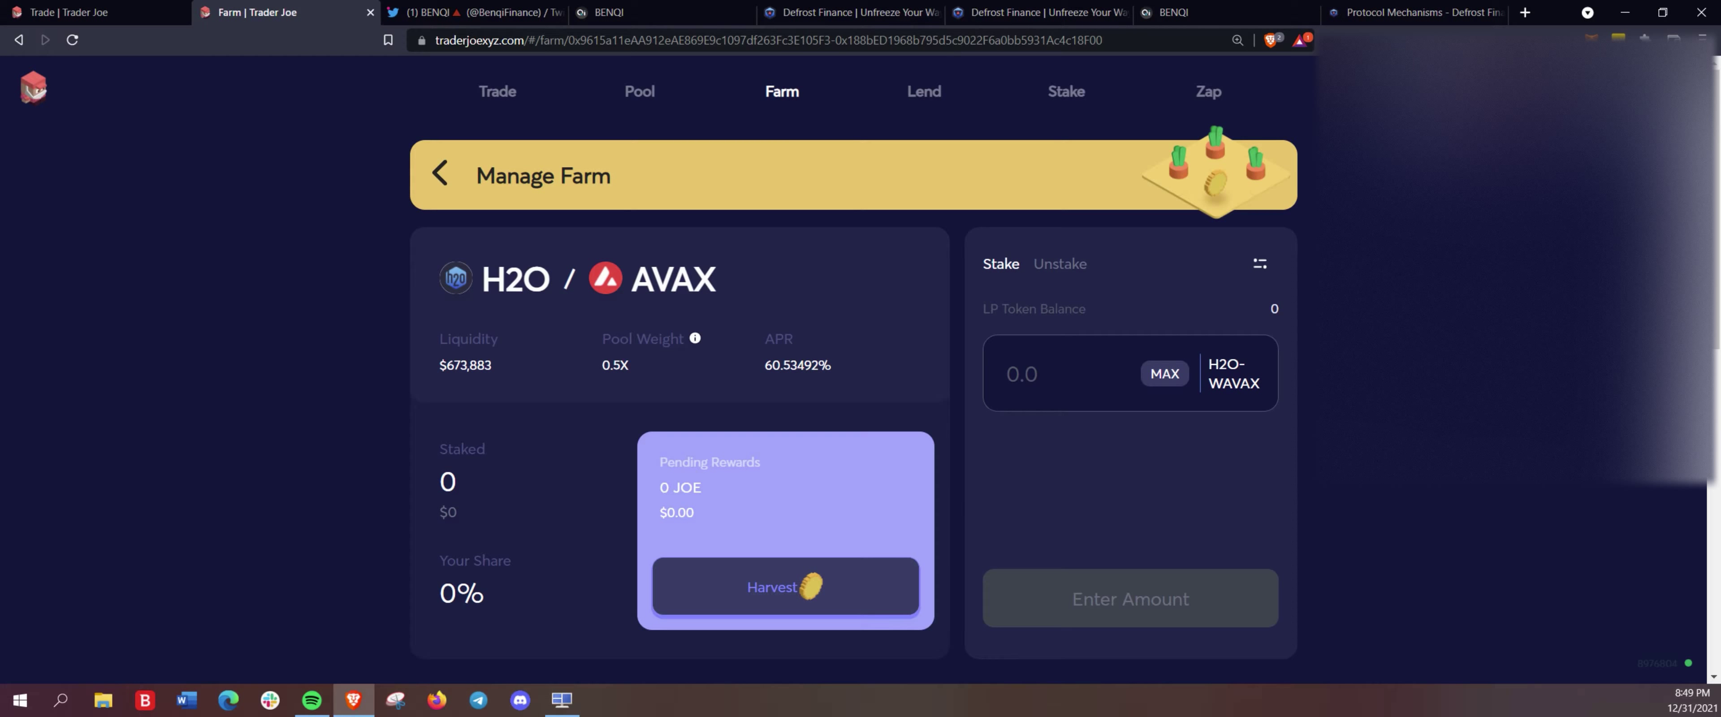
key(ctrl+shift+Tab)
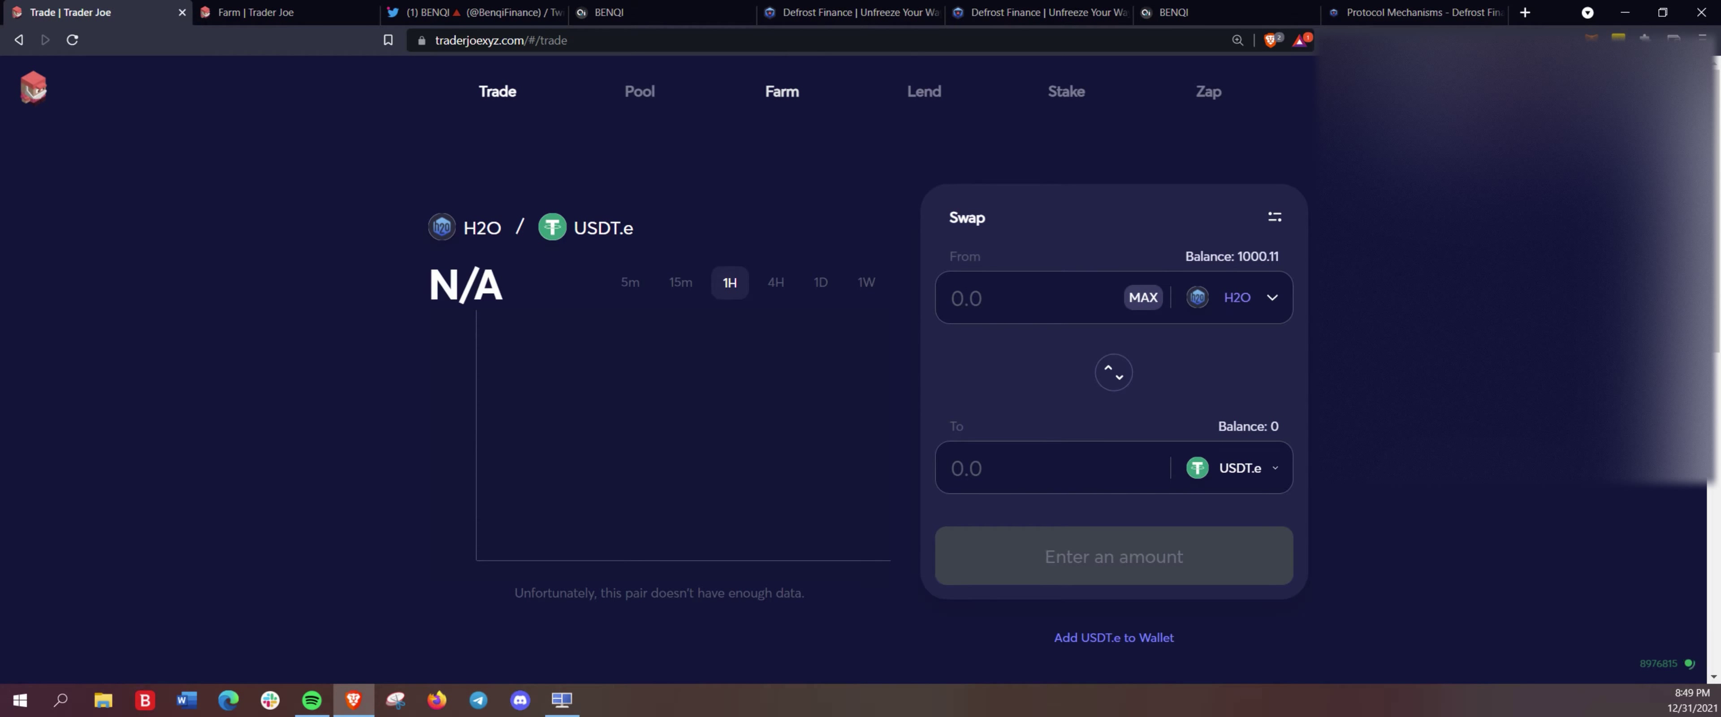
Swap 500 H2O for about 4.40762 AVAX, then go to the Pool page
click(1240, 468)
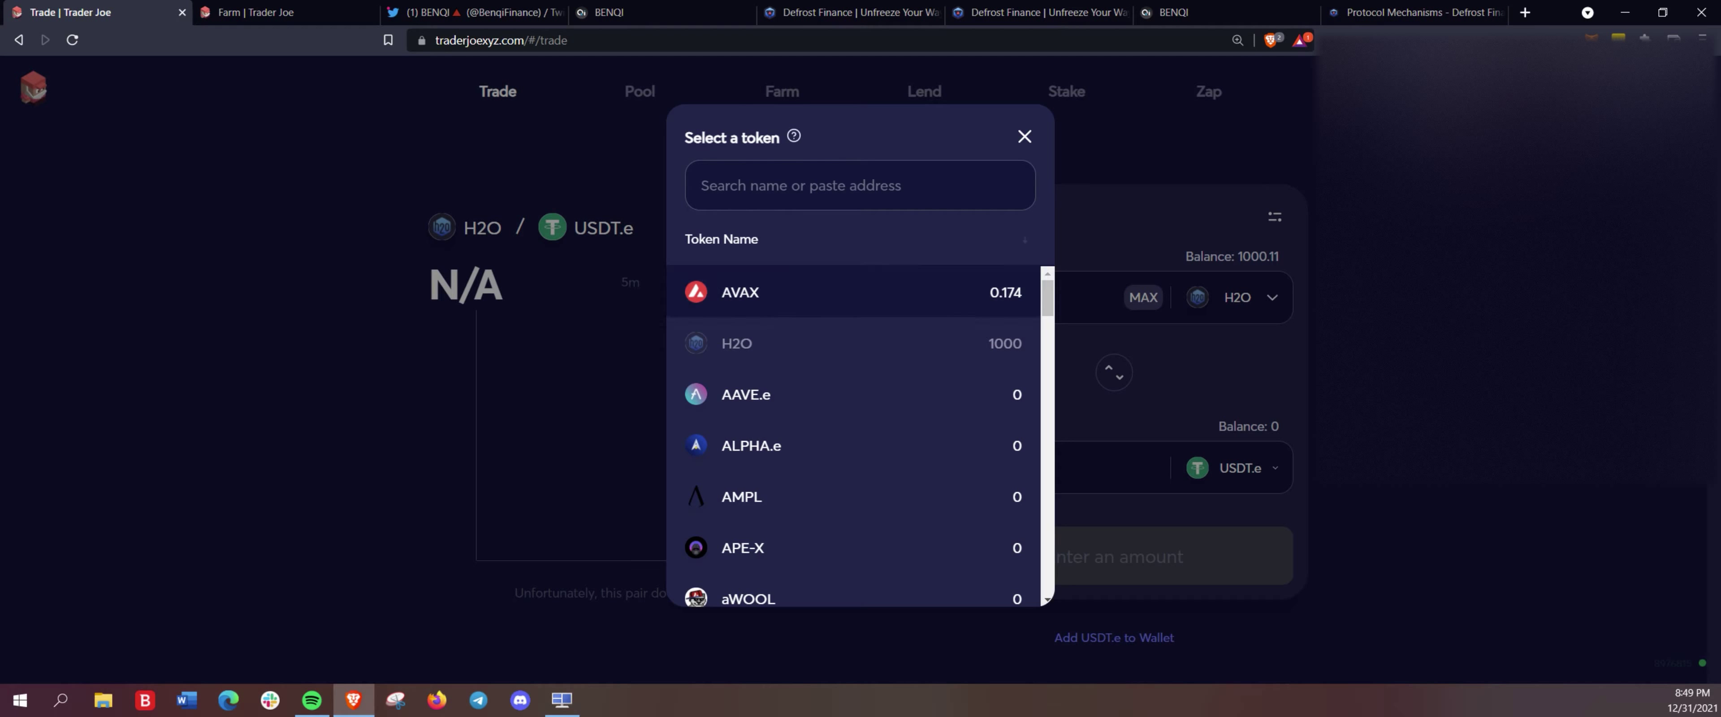
click(735, 292)
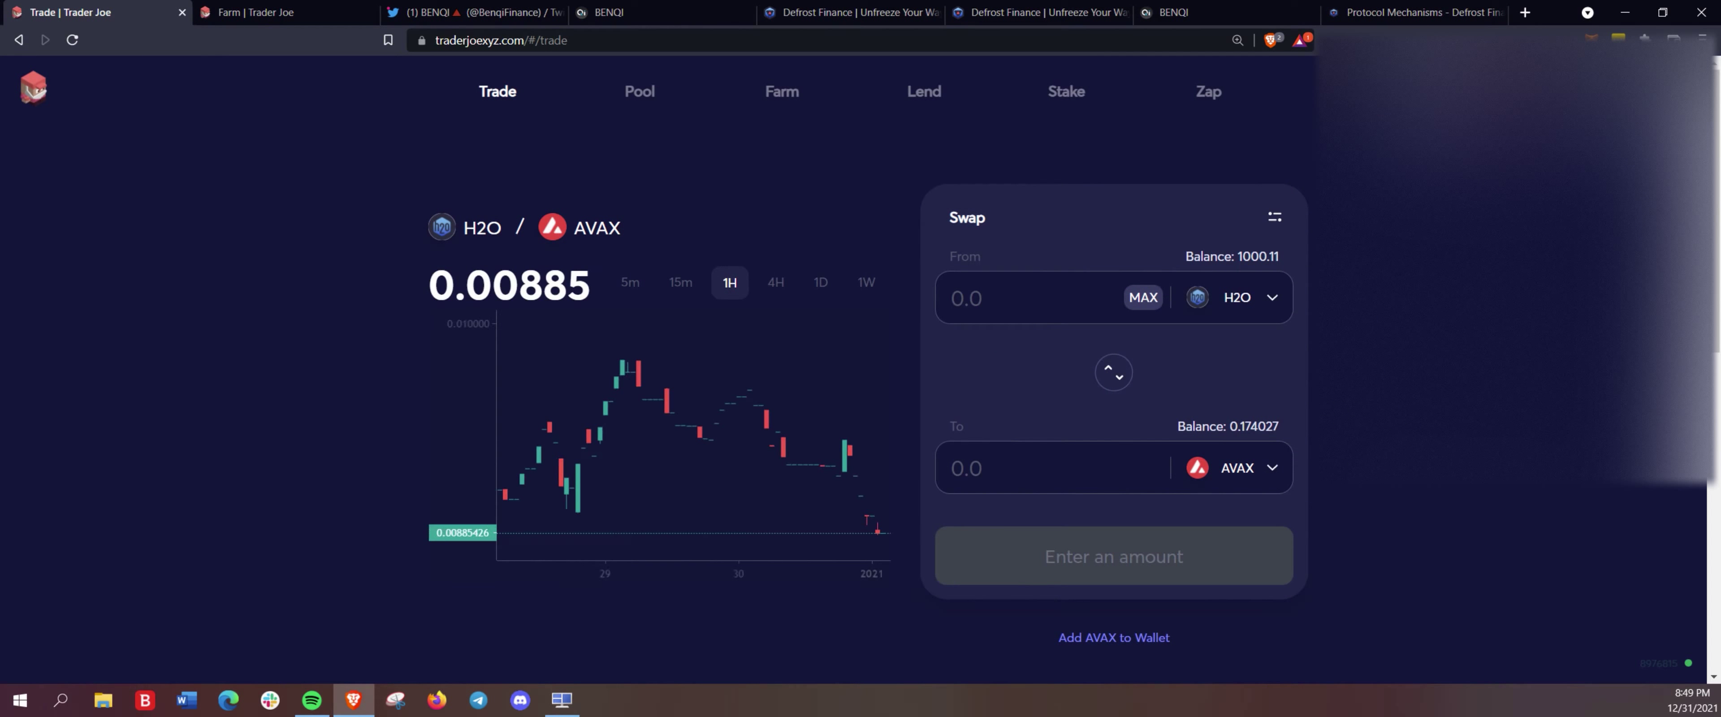
text(500)
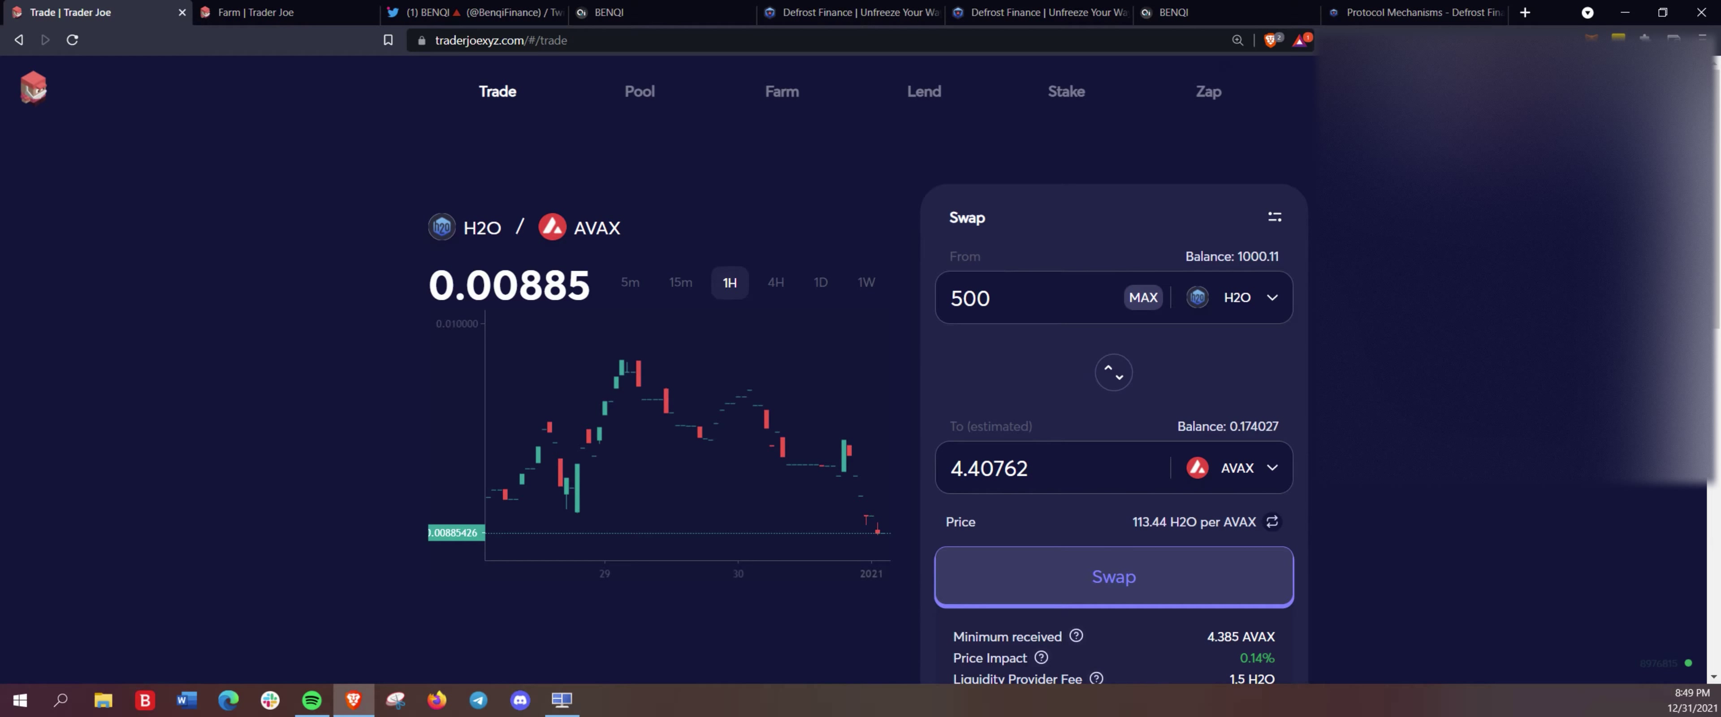
click(1114, 576)
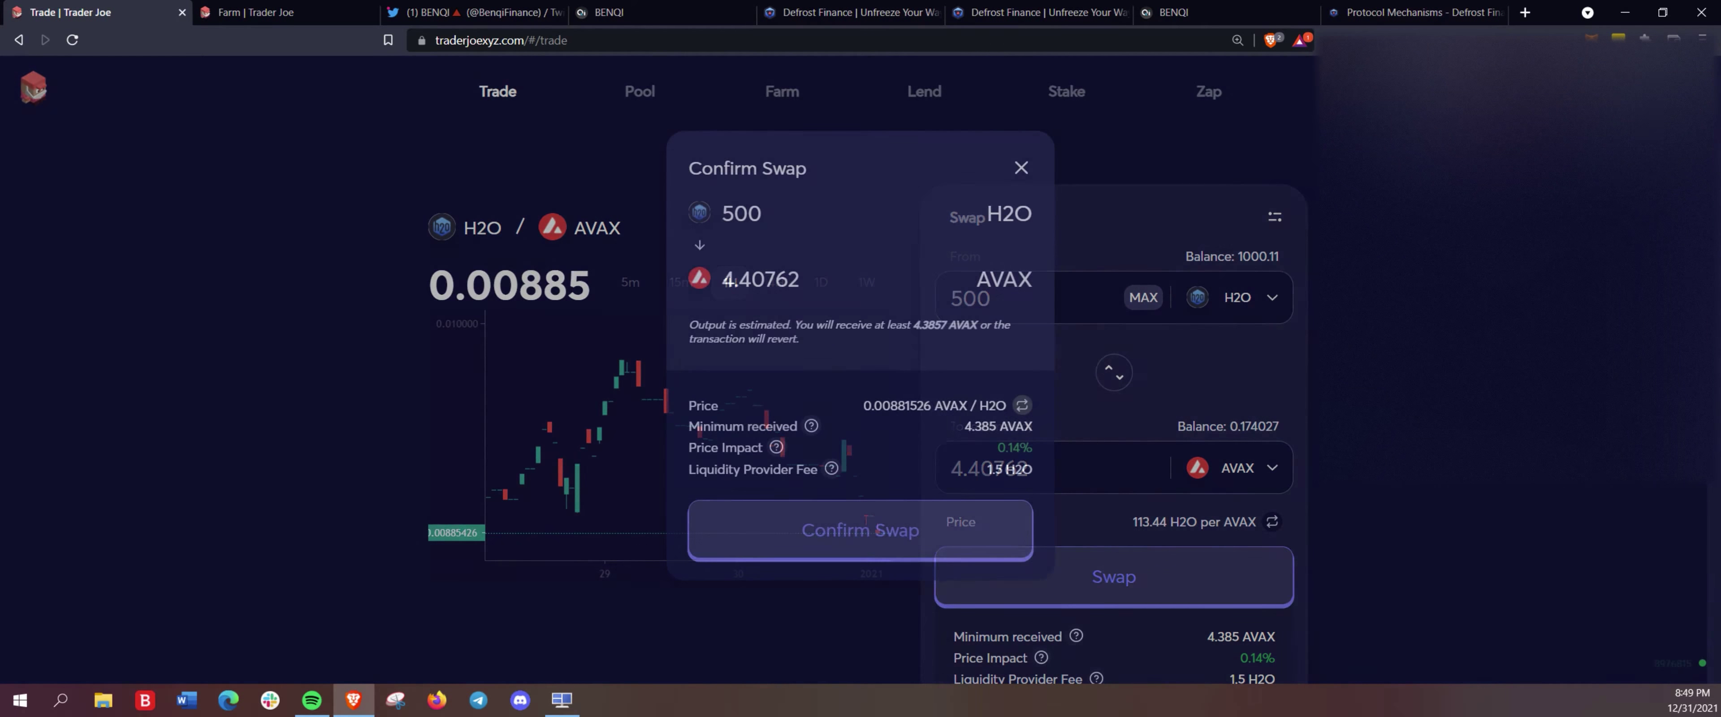
click(861, 529)
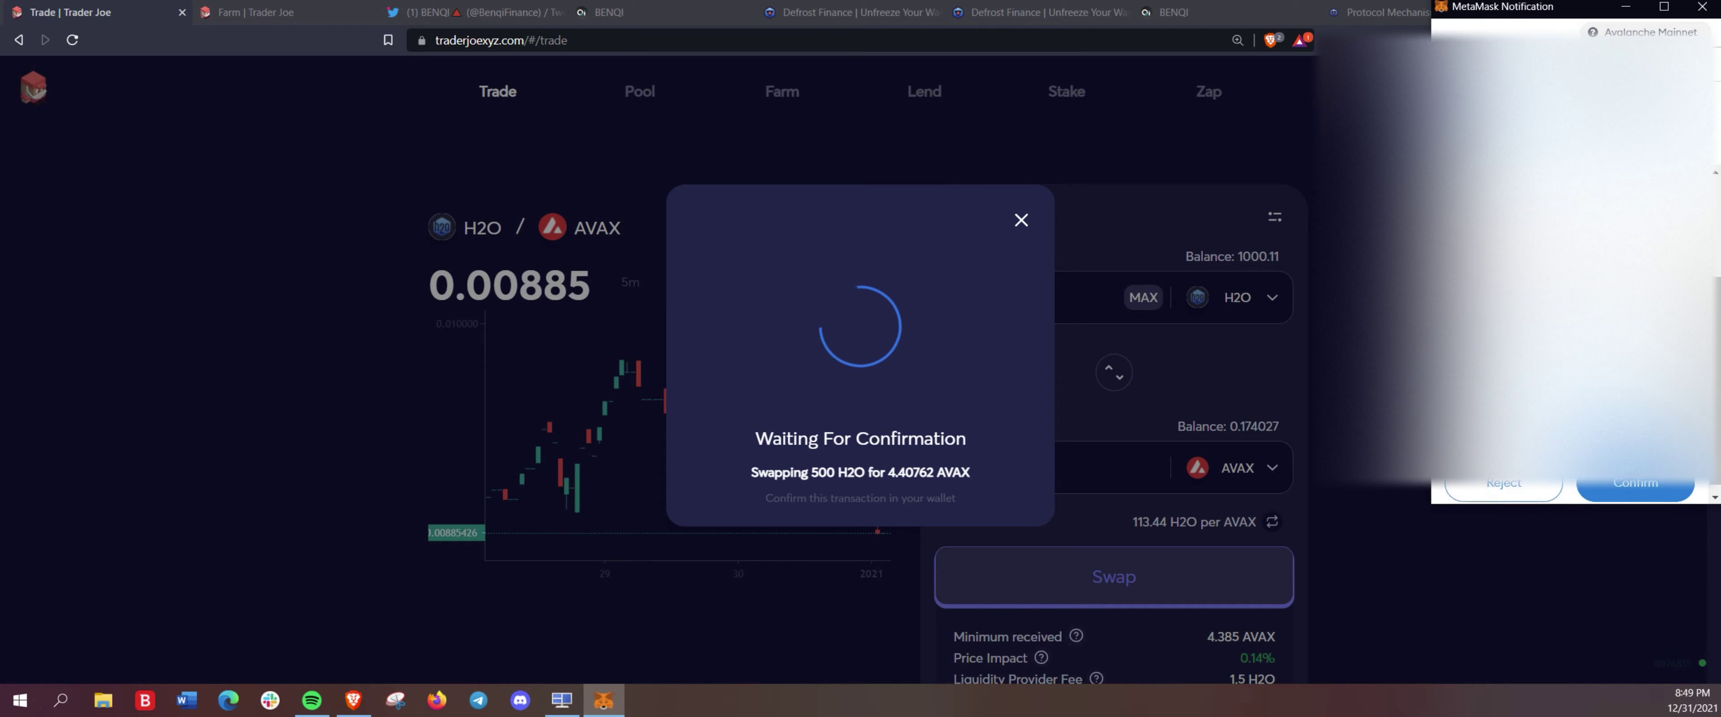
click(1637, 484)
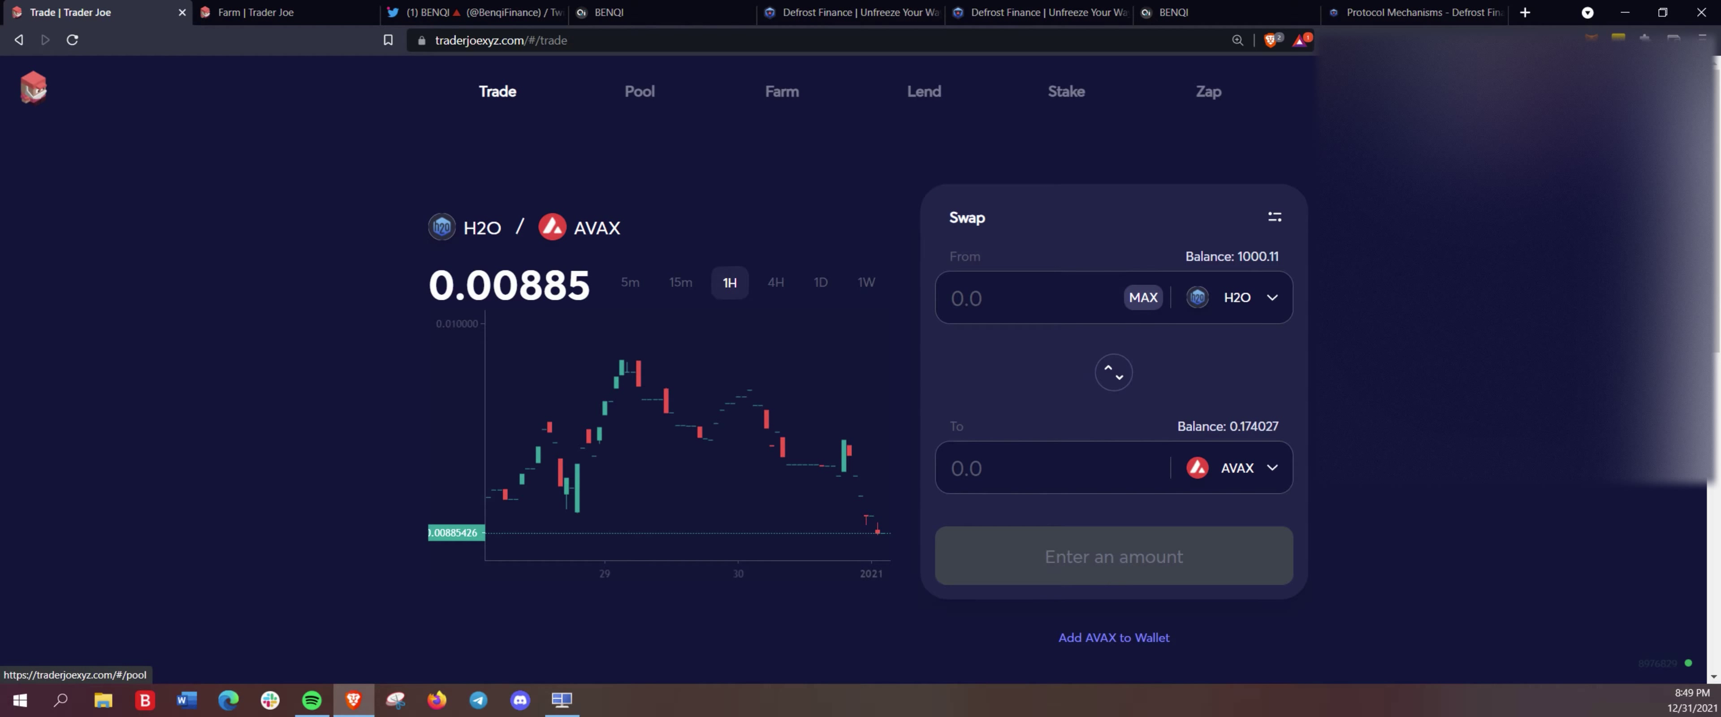
click(640, 92)
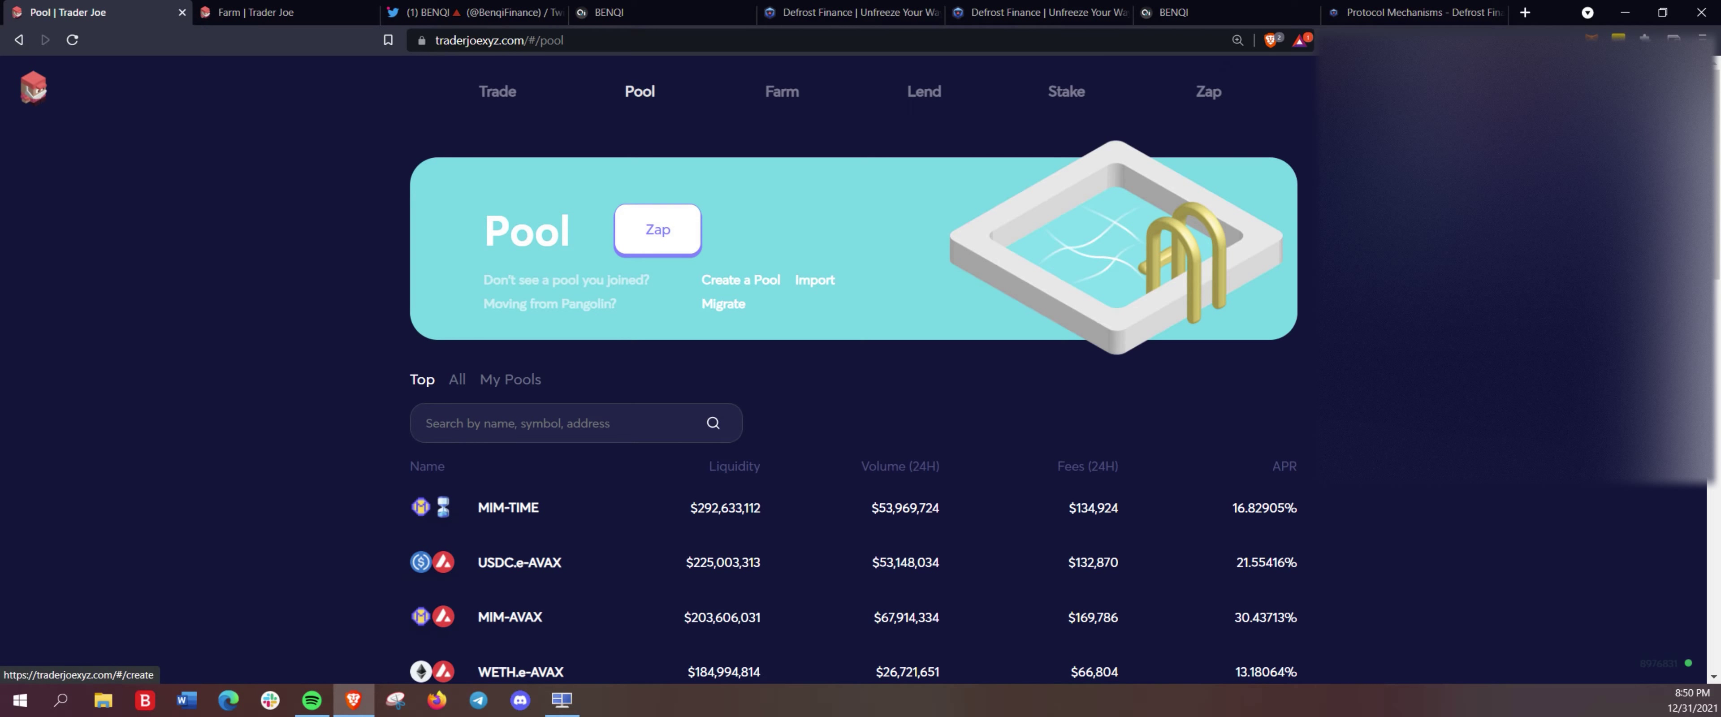
click(740, 280)
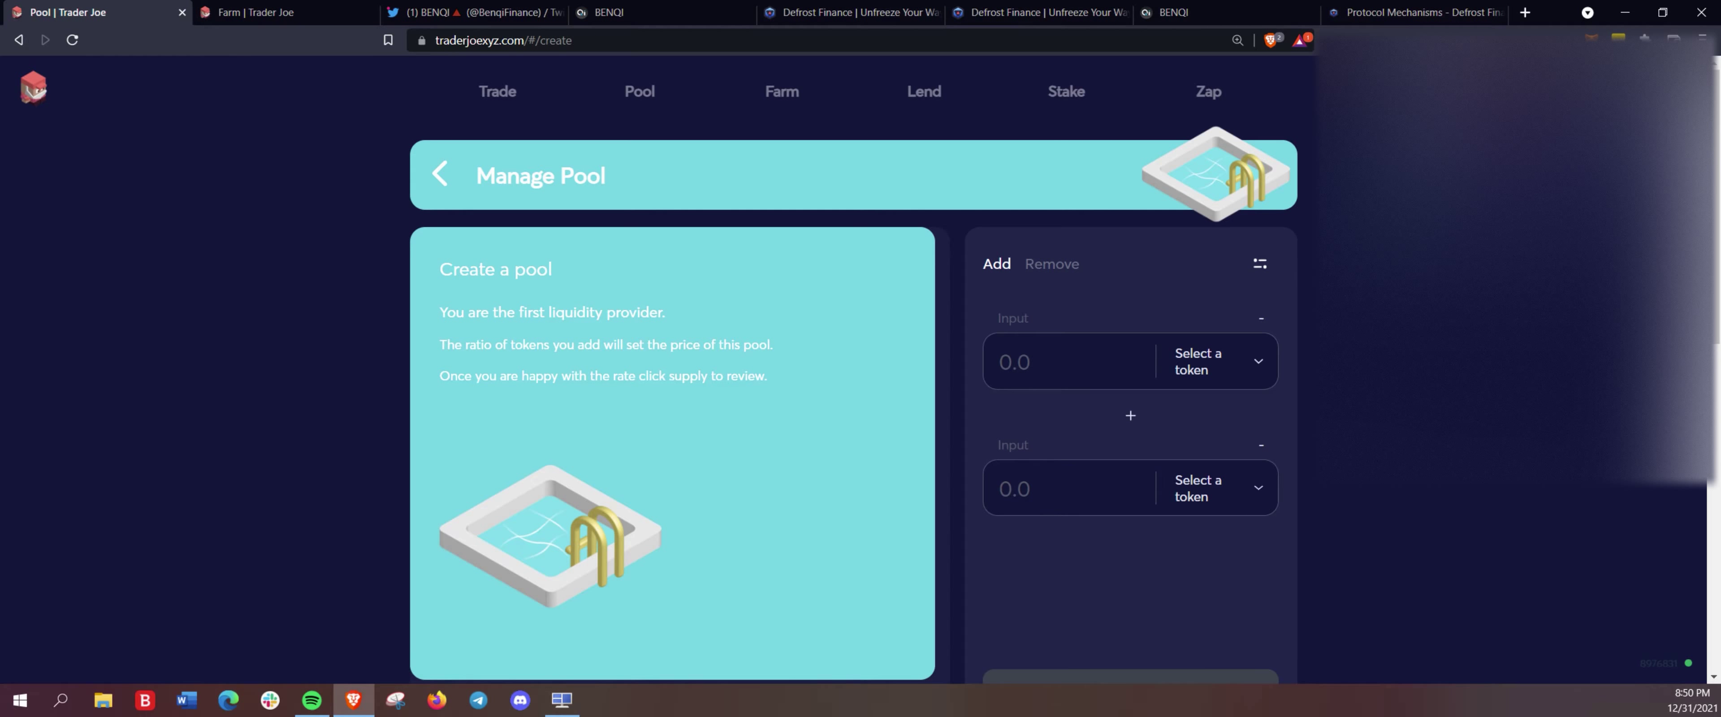
click(1198, 361)
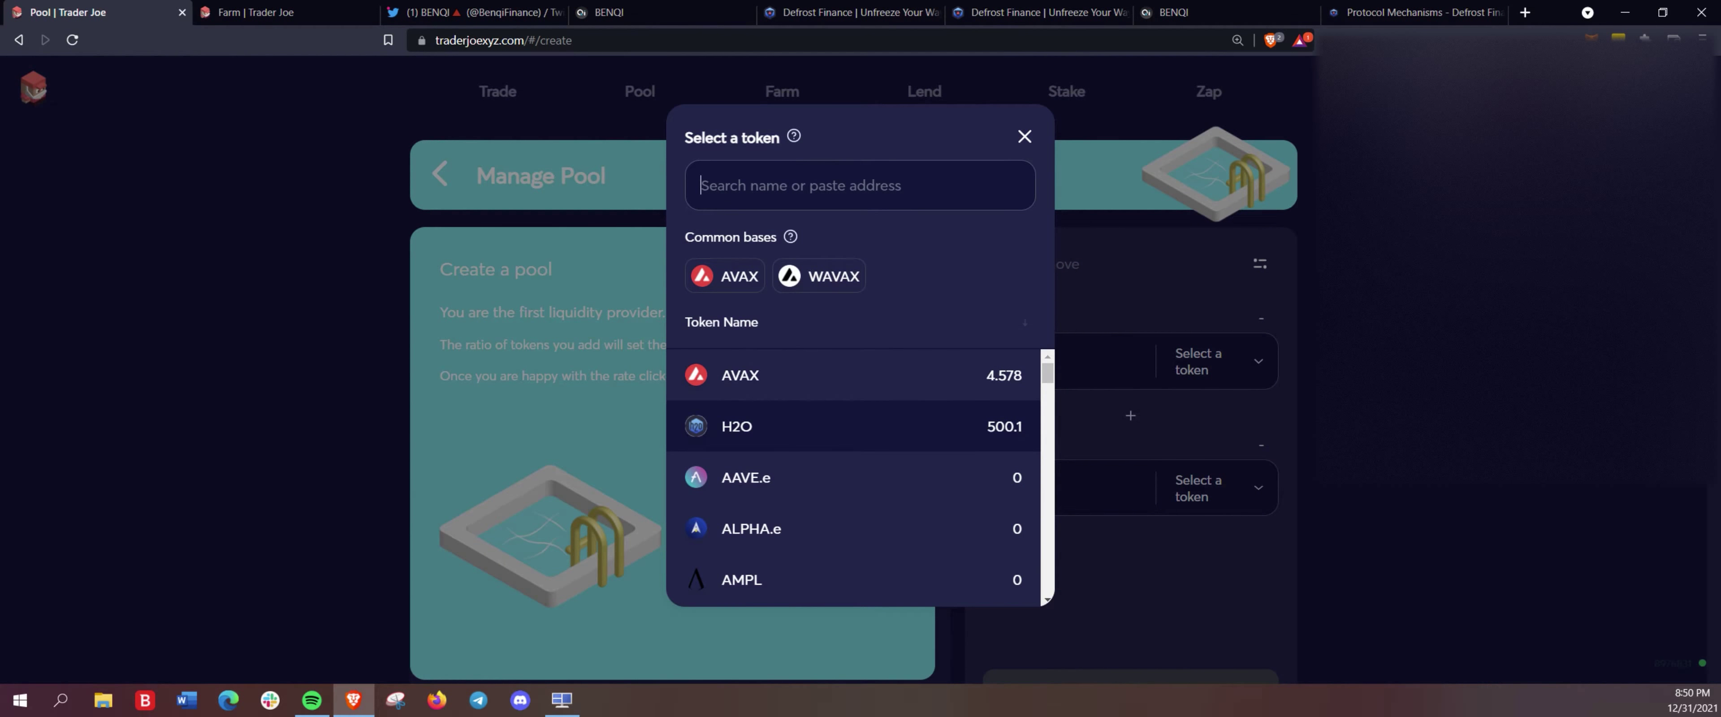
click(736, 425)
click(1196, 484)
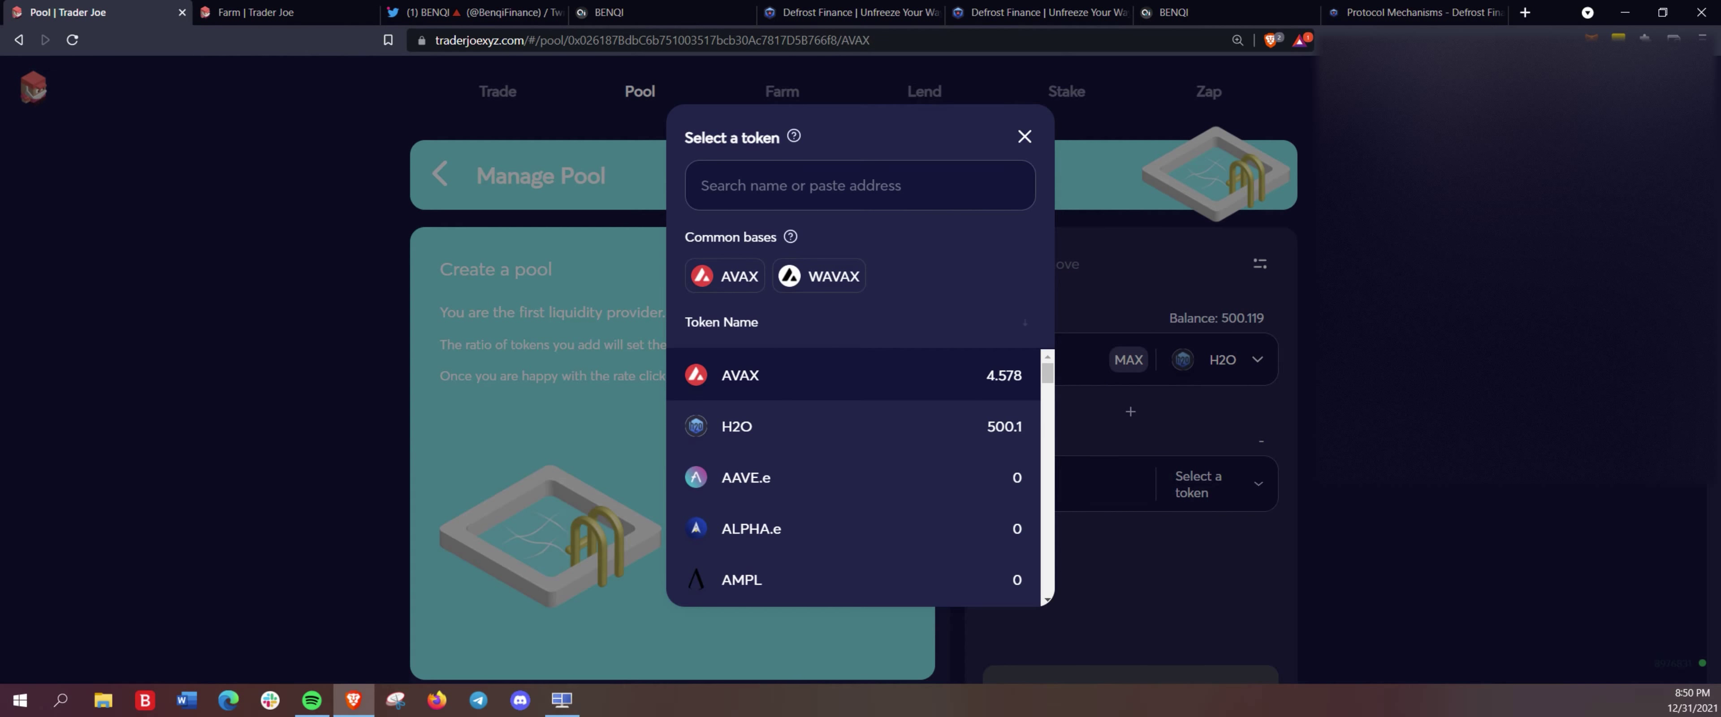
click(740, 375)
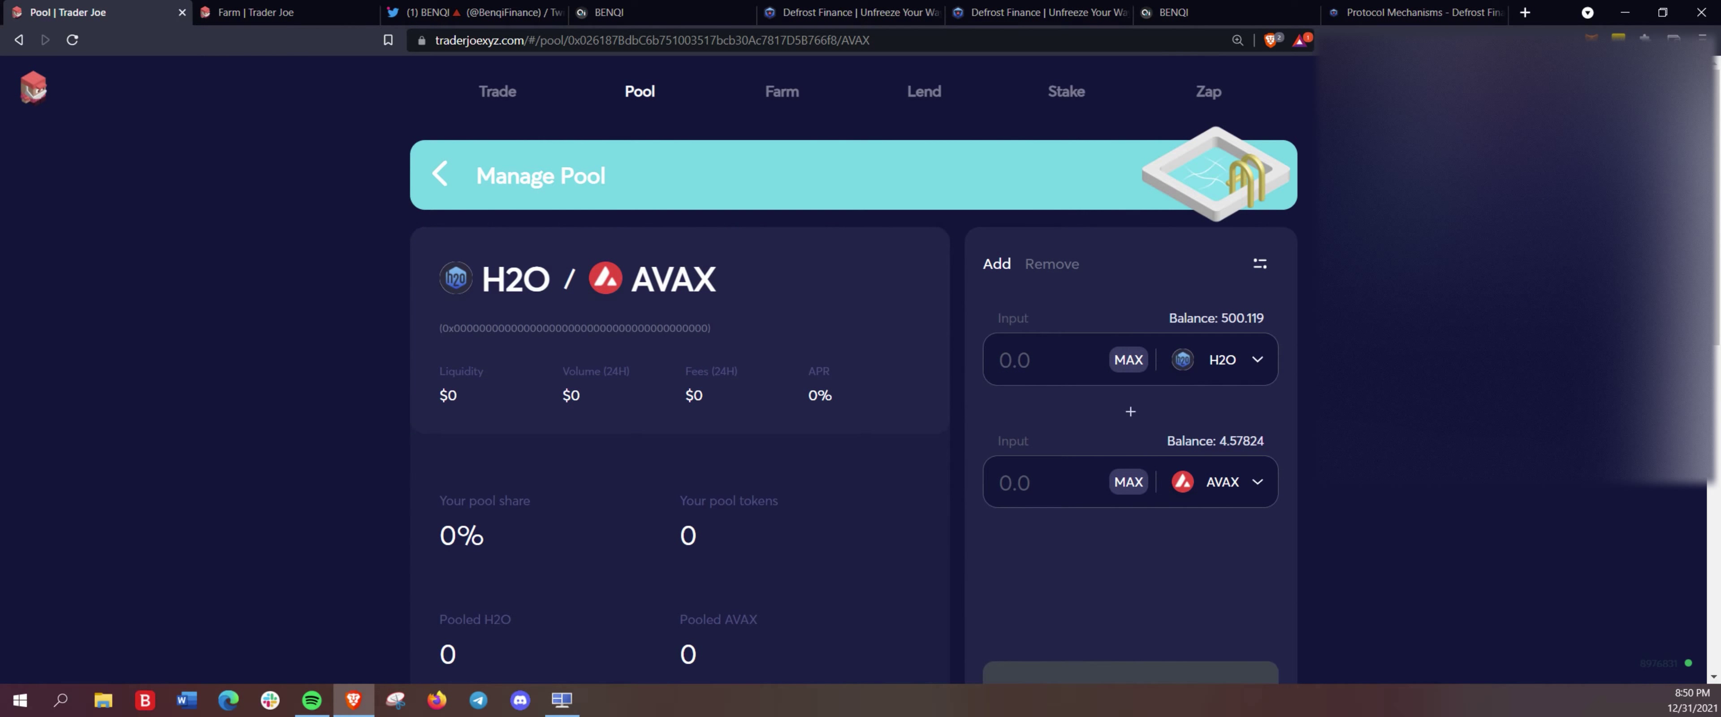
click(1129, 359)
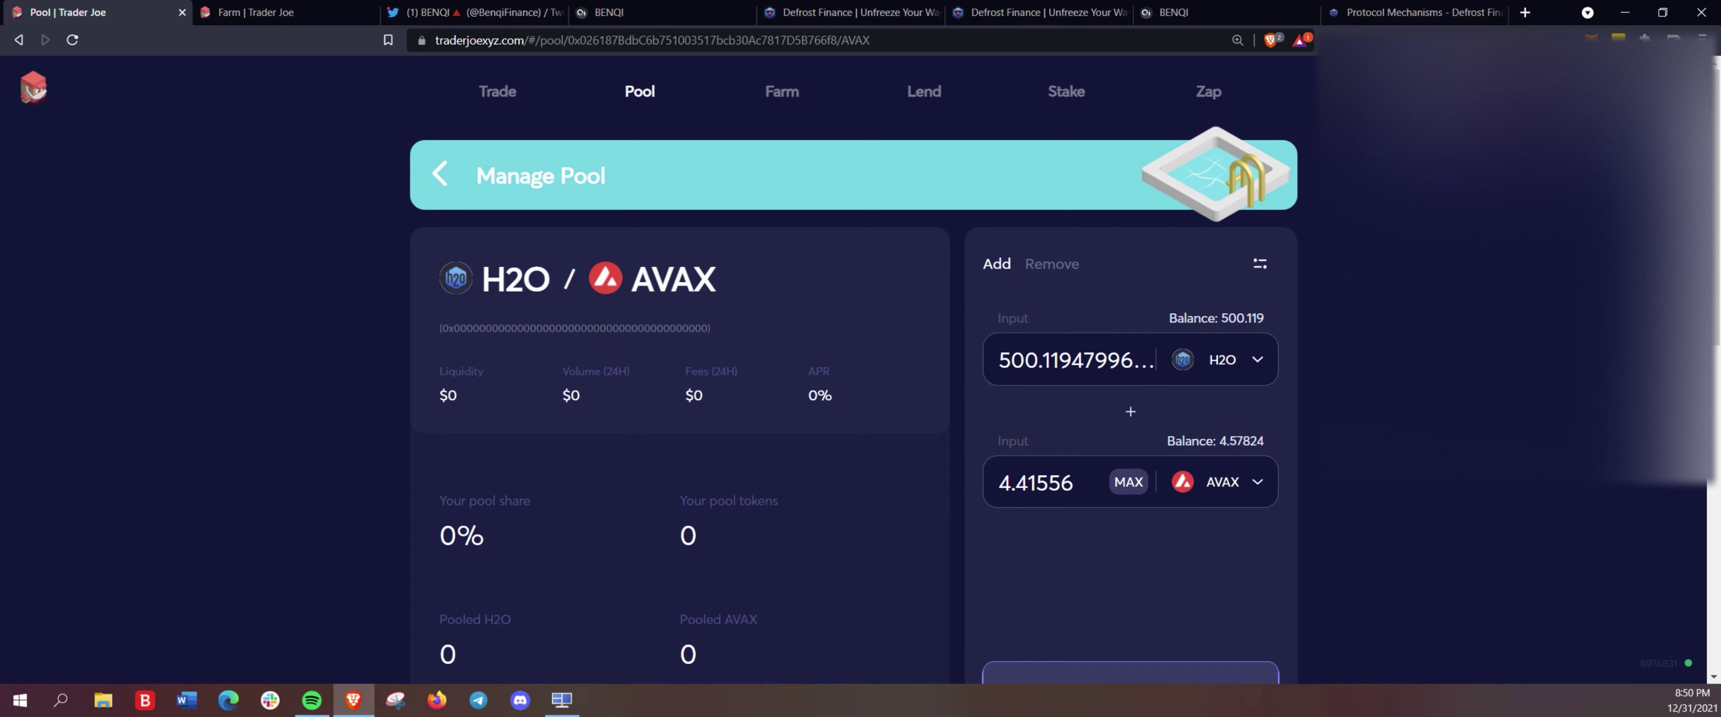
scroll(854, 367, down, 2)
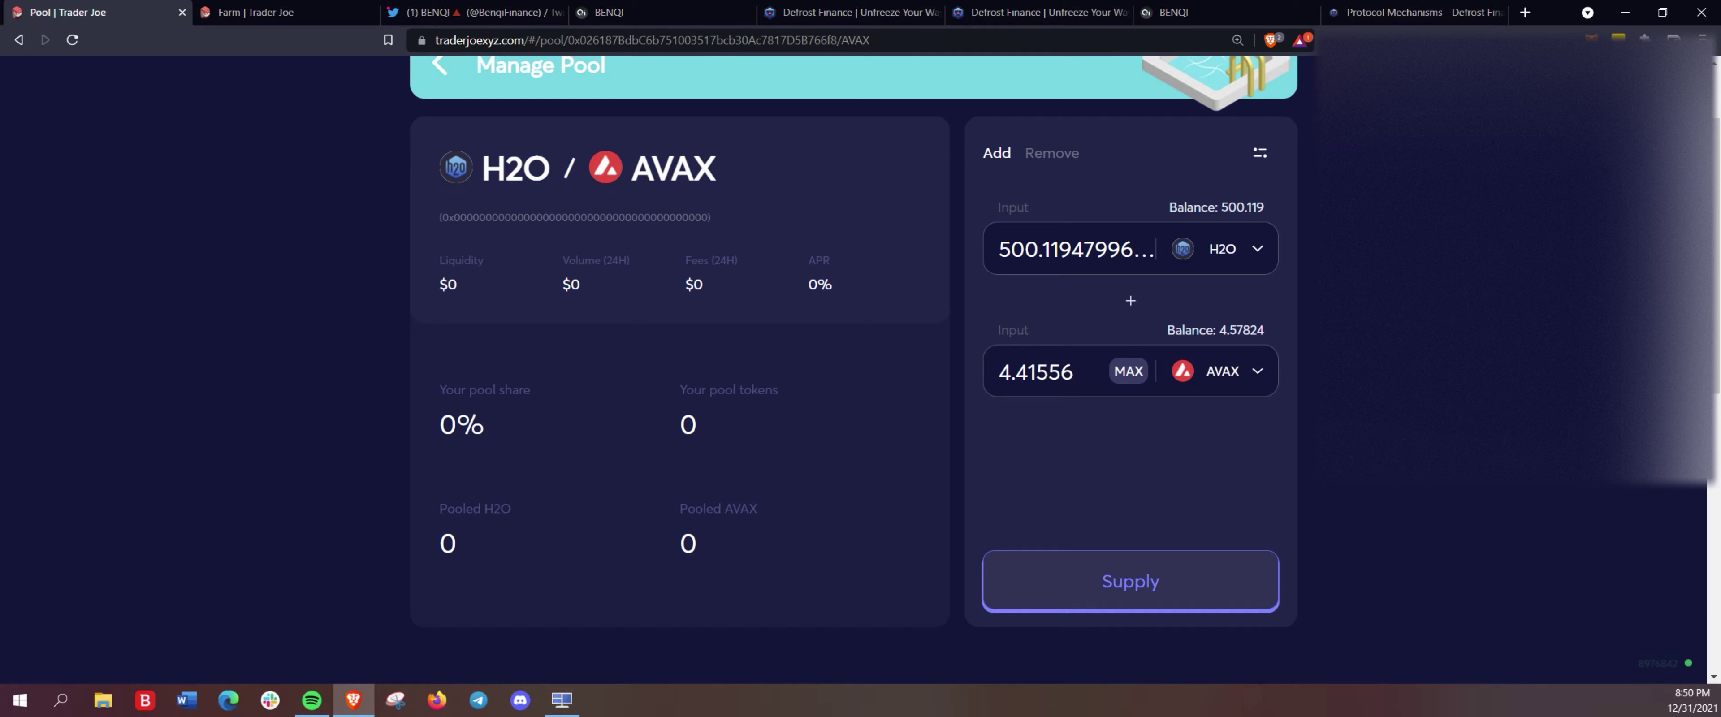
click(1130, 581)
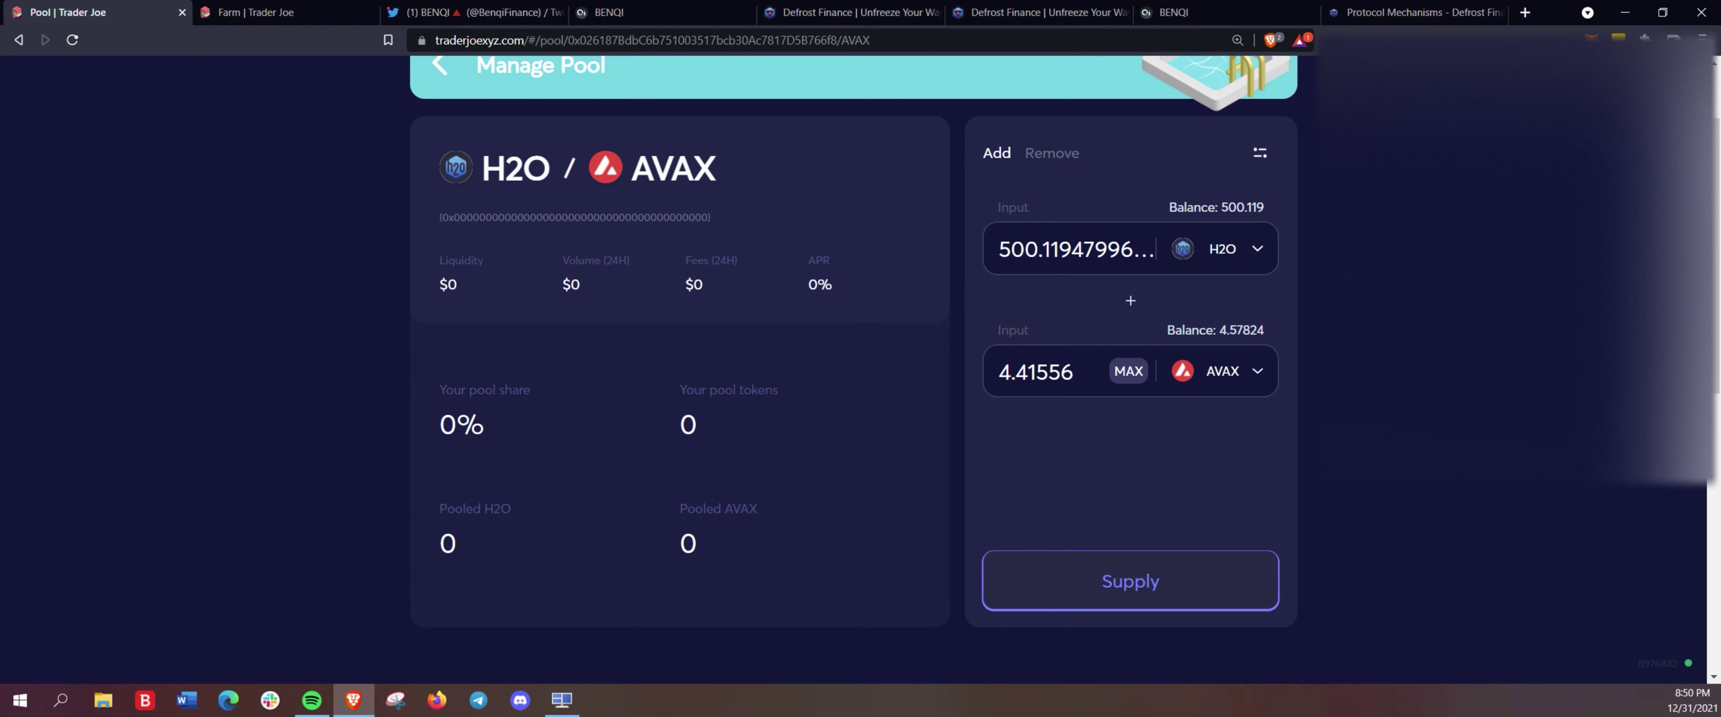
click(861, 561)
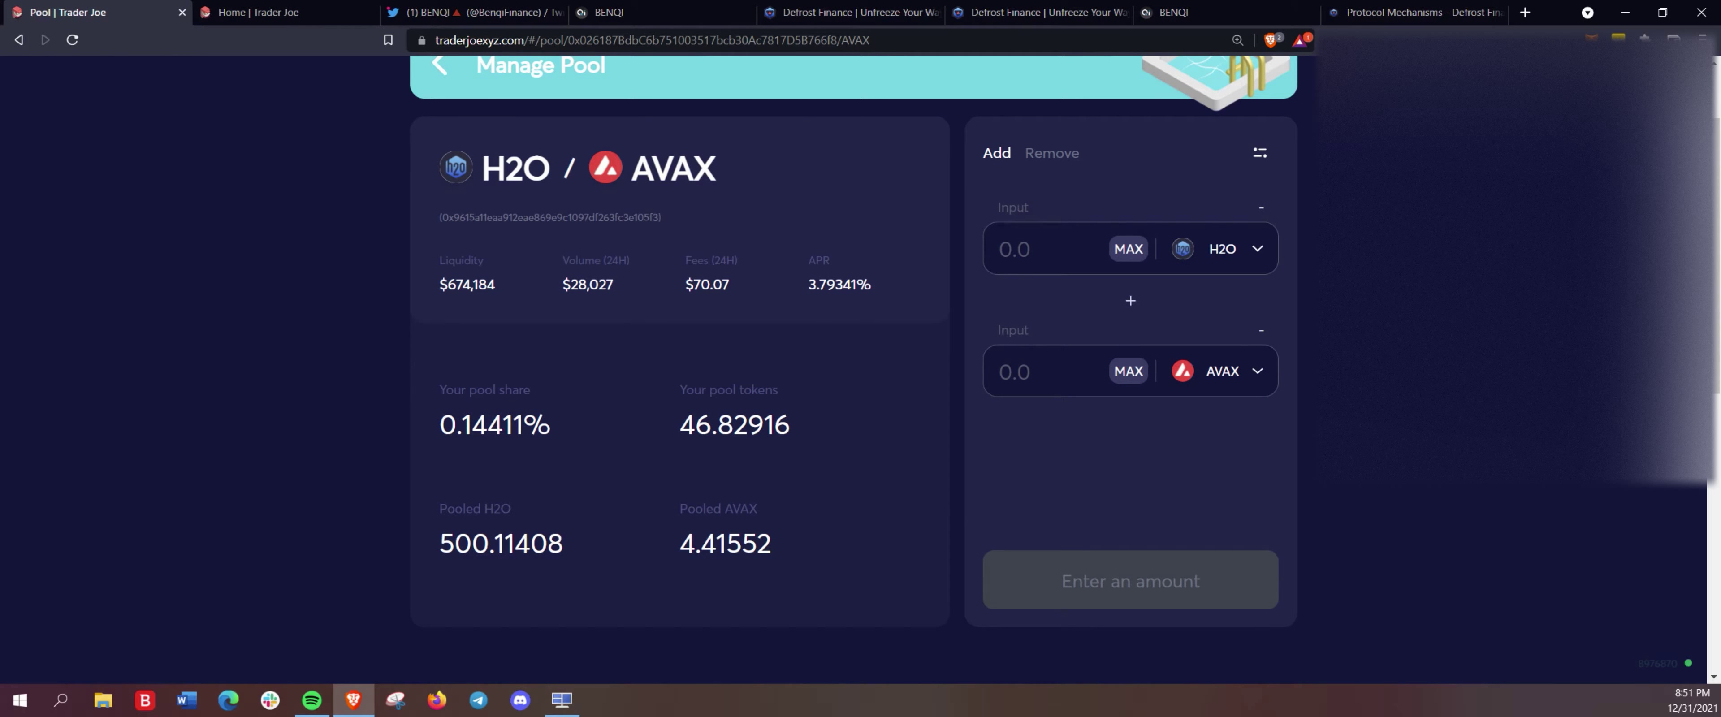
drag(454, 509, 563, 544)
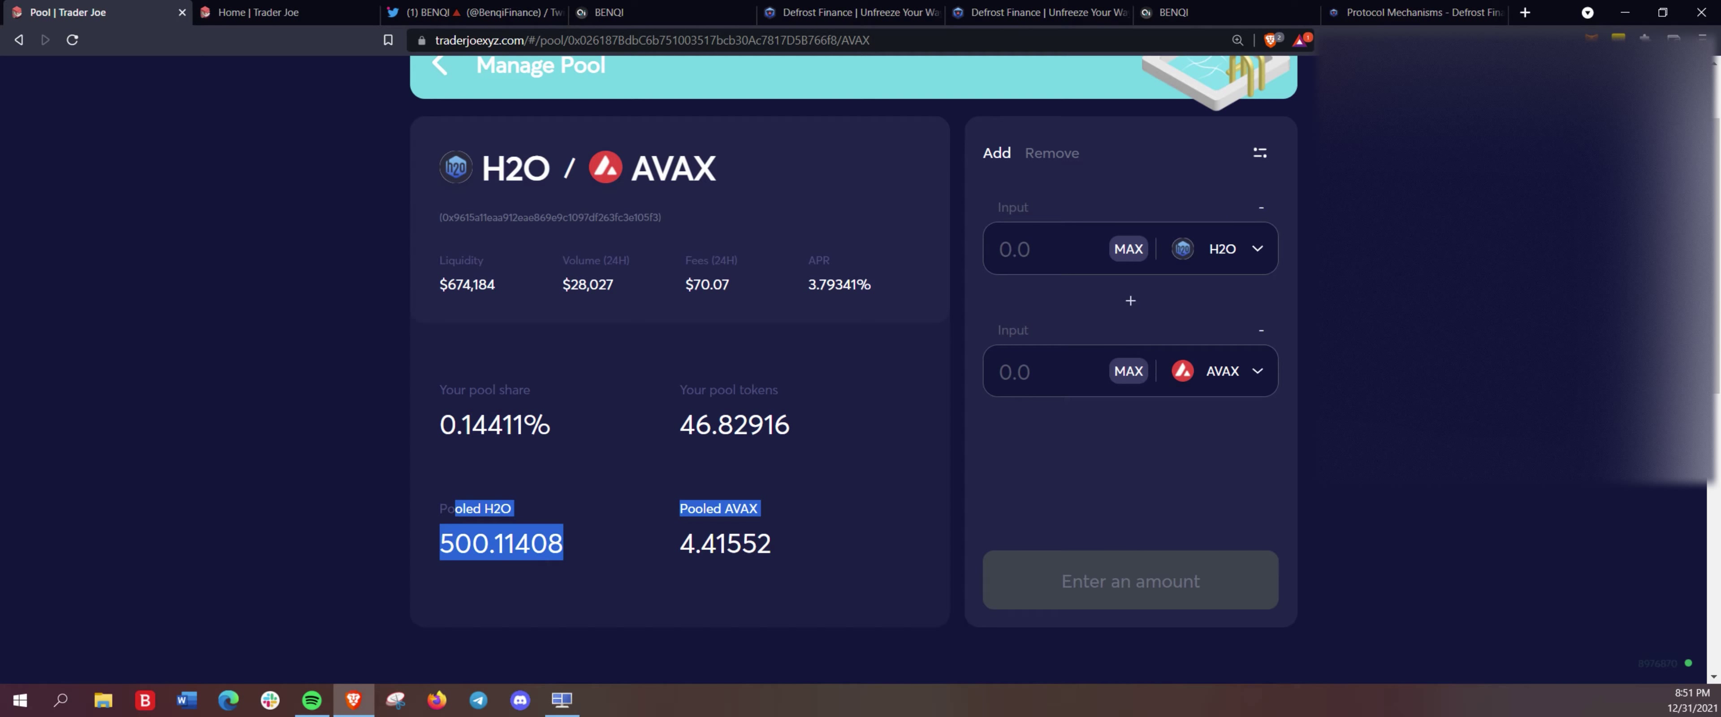
drag(772, 544, 439, 544)
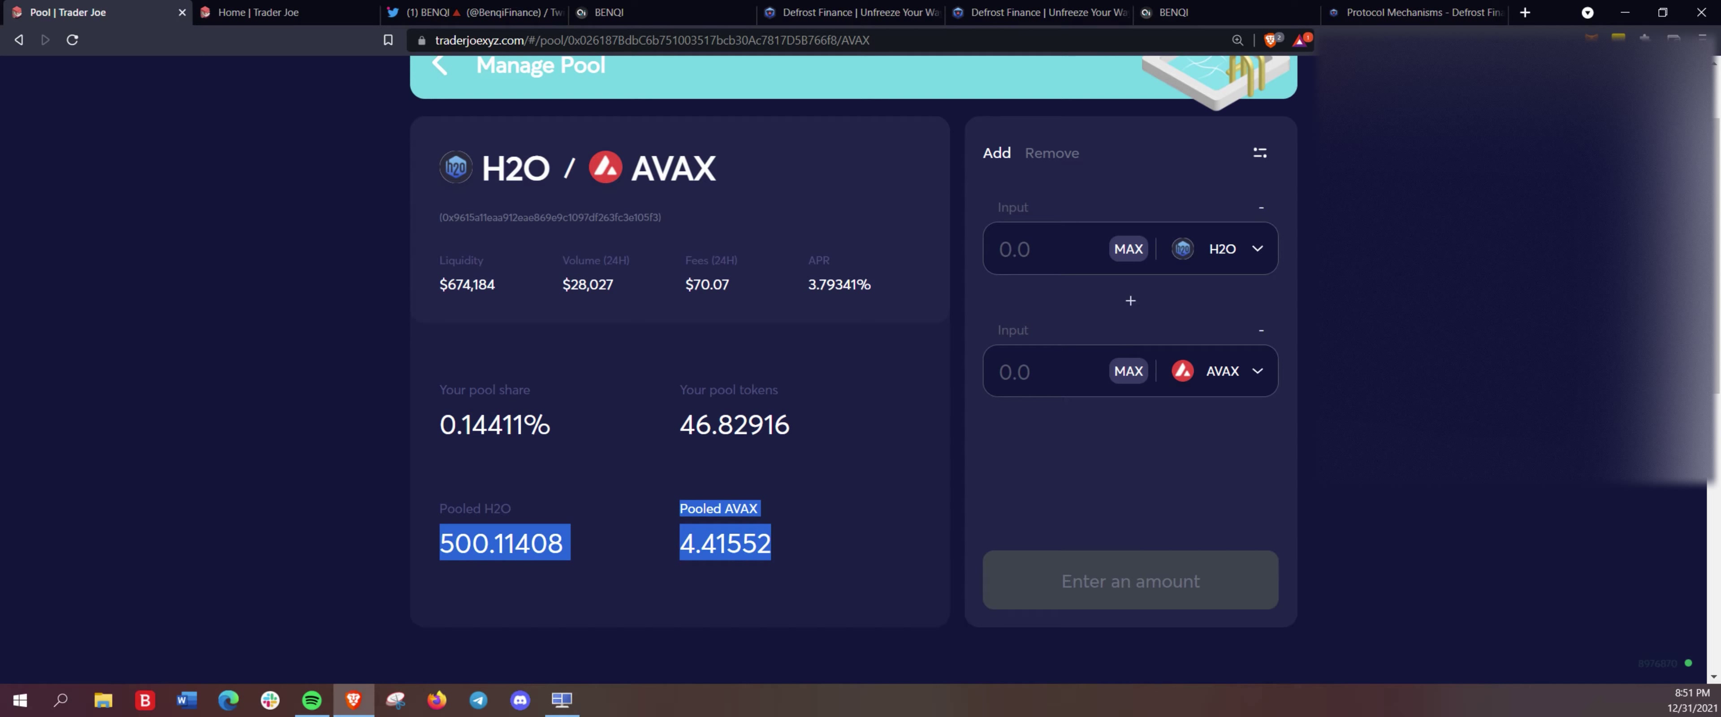
scroll(860, 367, up, 2)
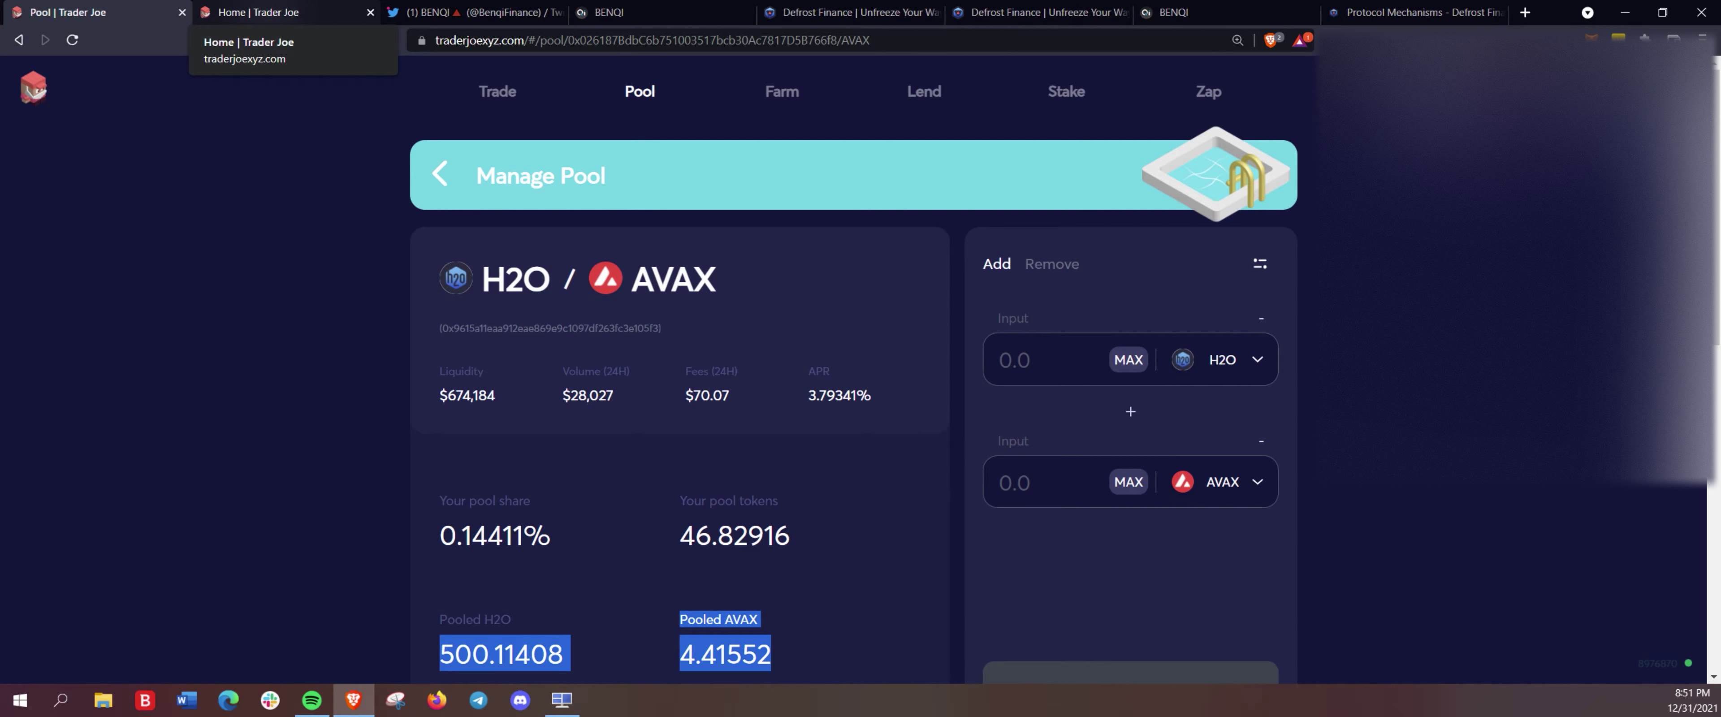
click(280, 12)
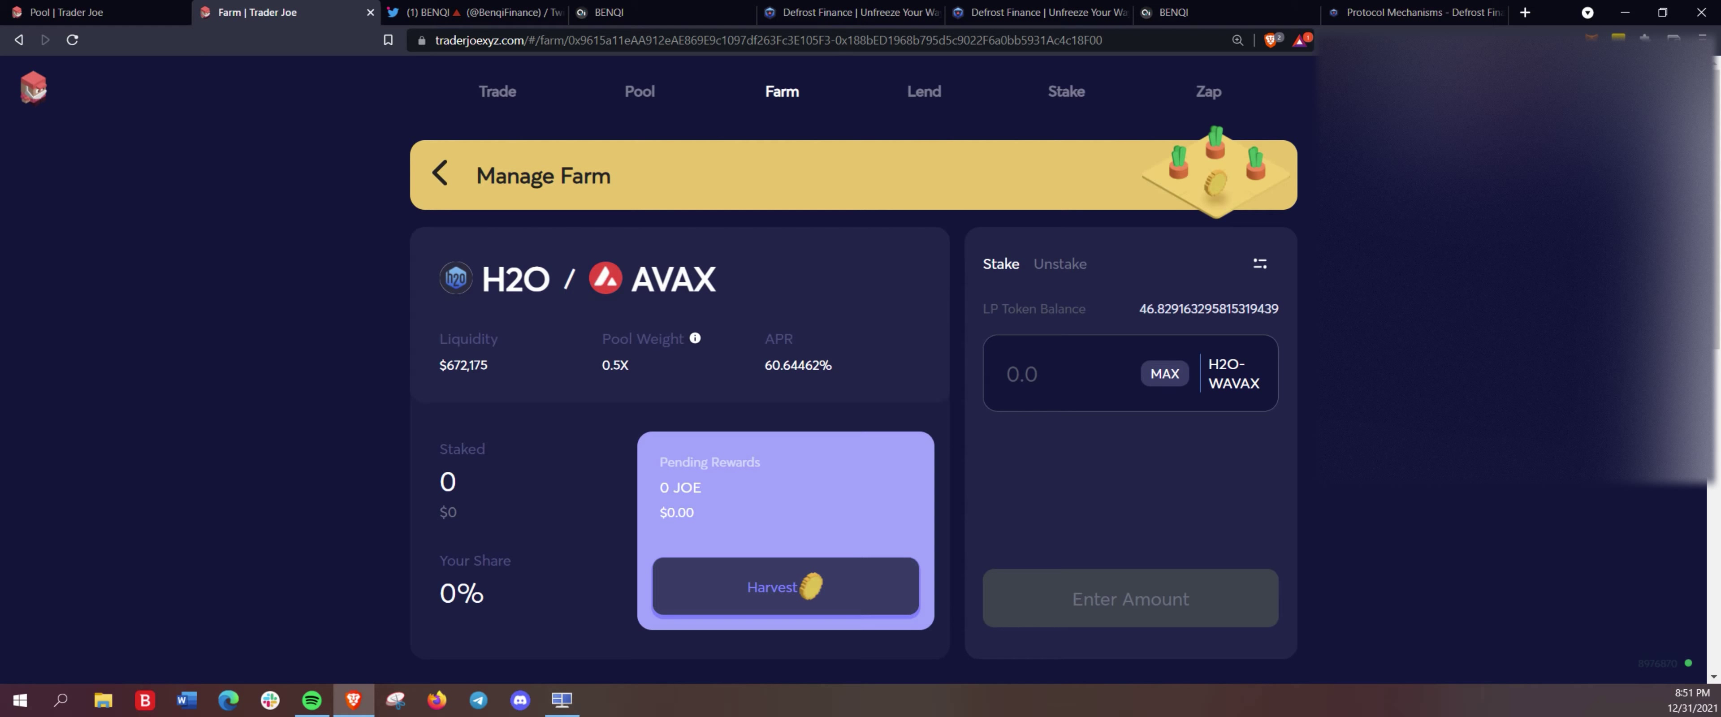
drag(1140, 309, 1278, 308)
key(ctrl+c)
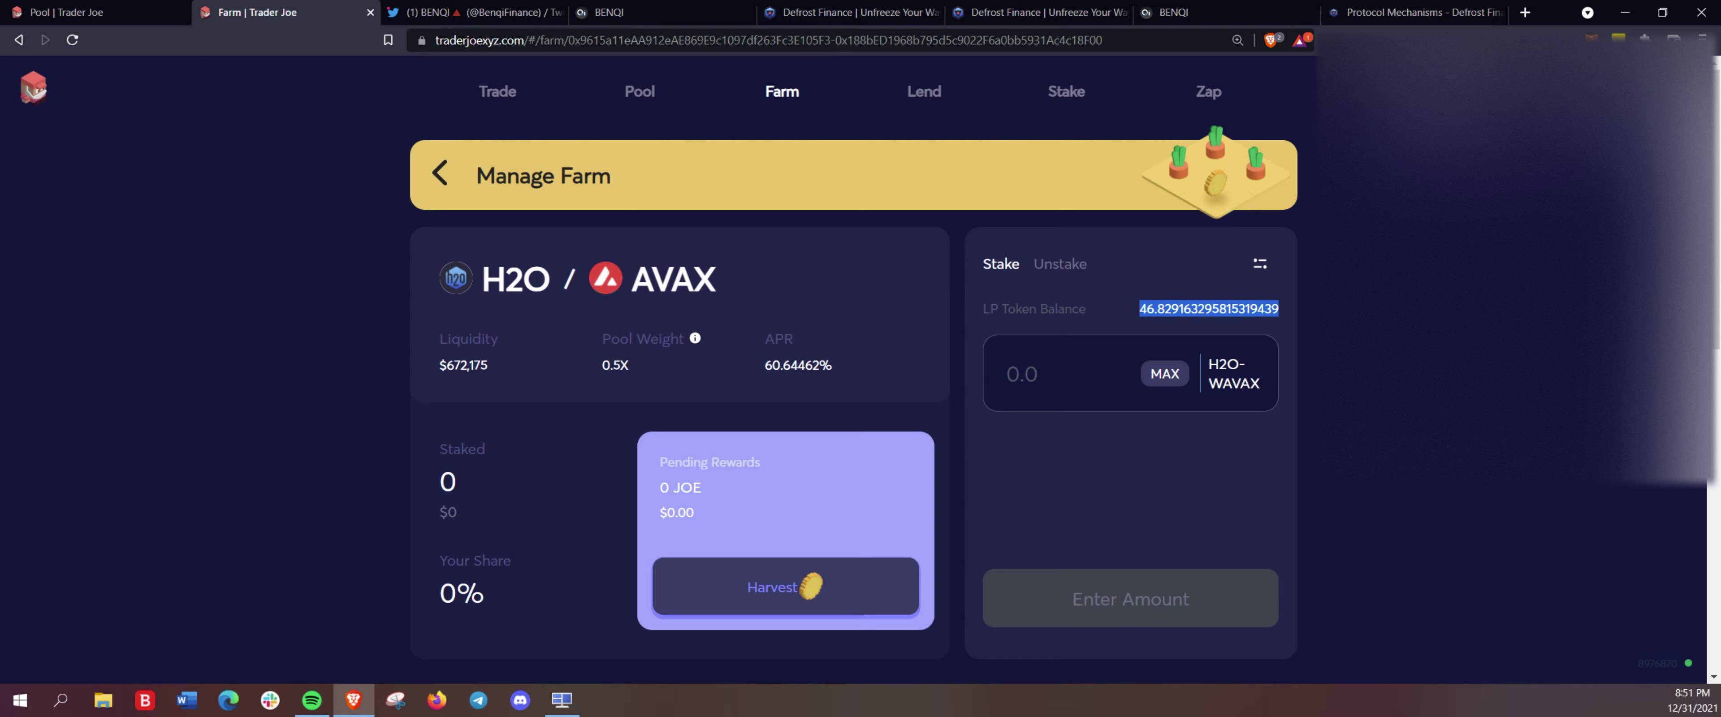
click(101, 12)
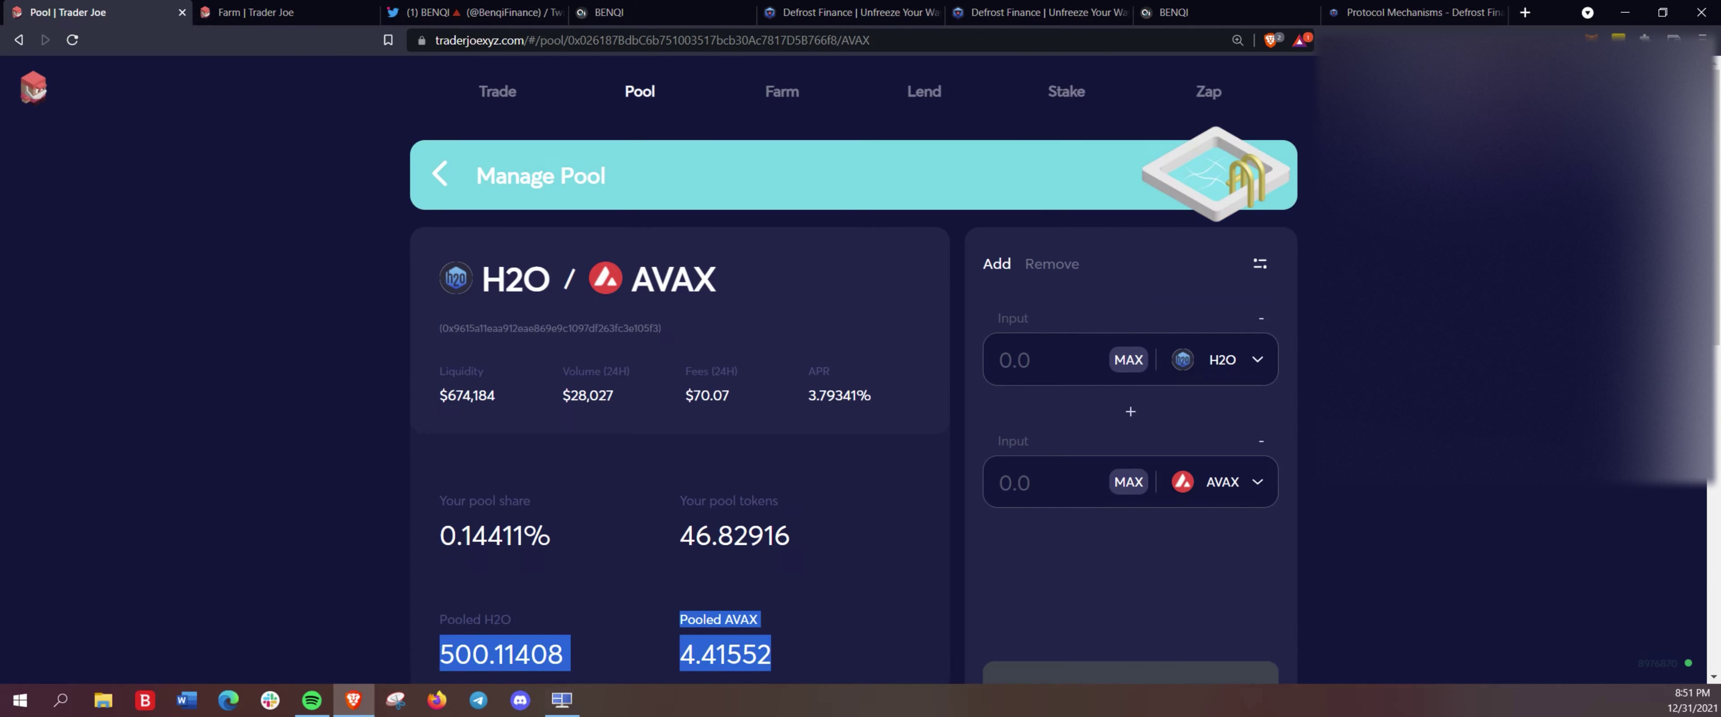
scroll(862, 354, down, 2)
drag(774, 425, 696, 425)
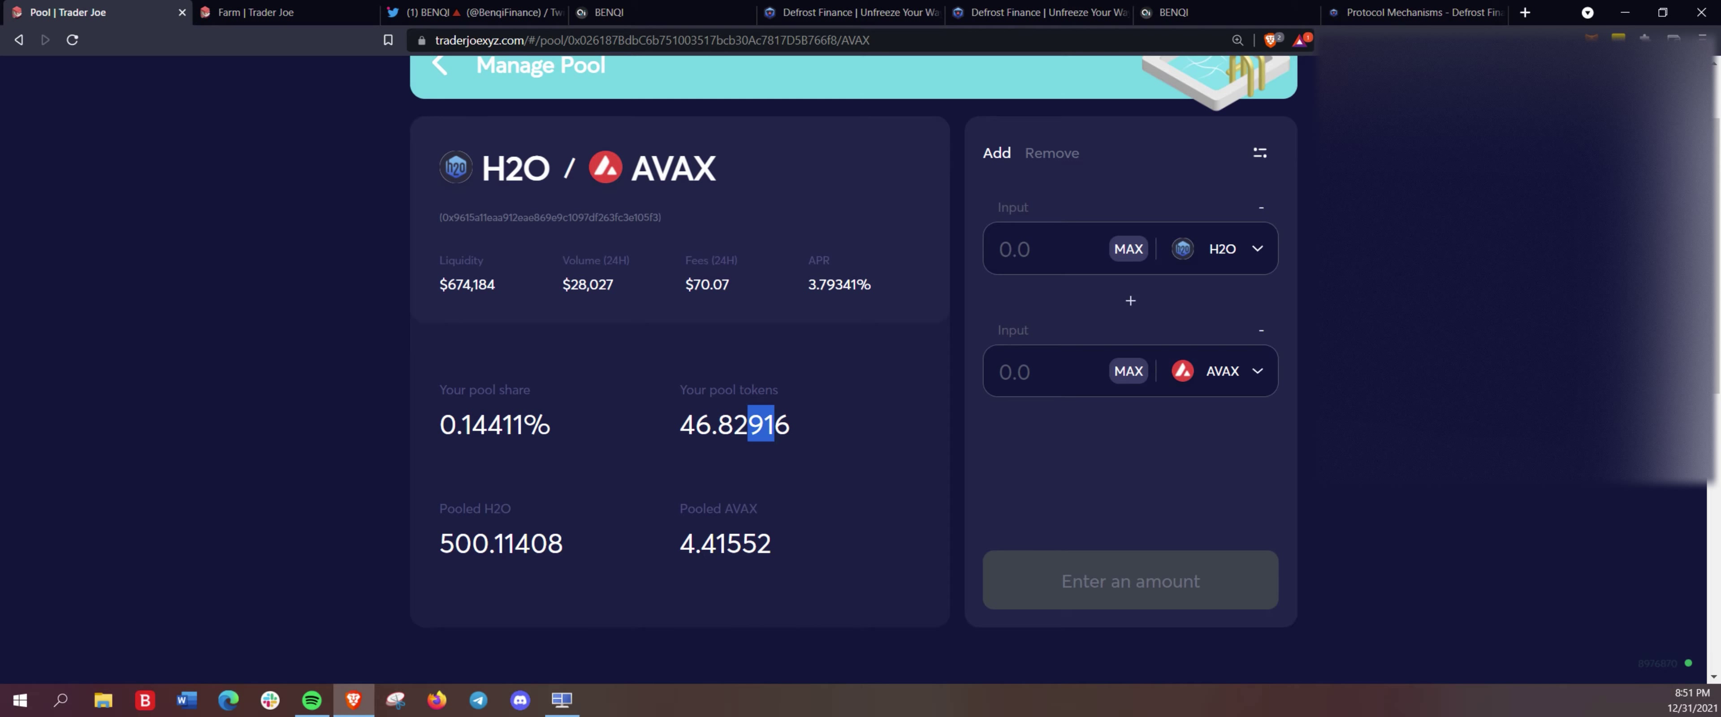
drag(437, 502, 772, 547)
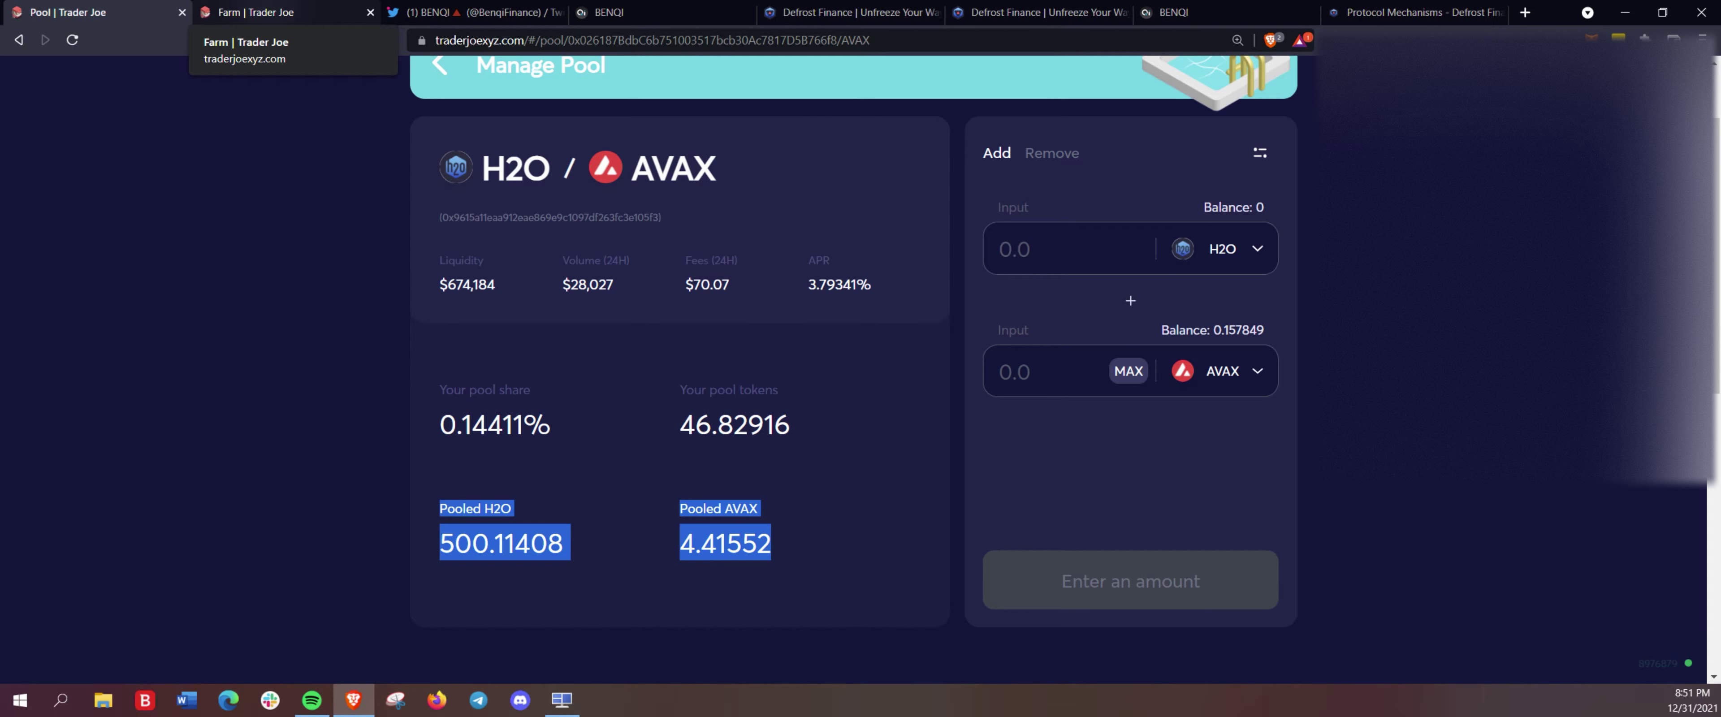
Stake the full 46.8291632 H2O-WAVAX LP tokens in the H2O/AVAX farm
click(267, 13)
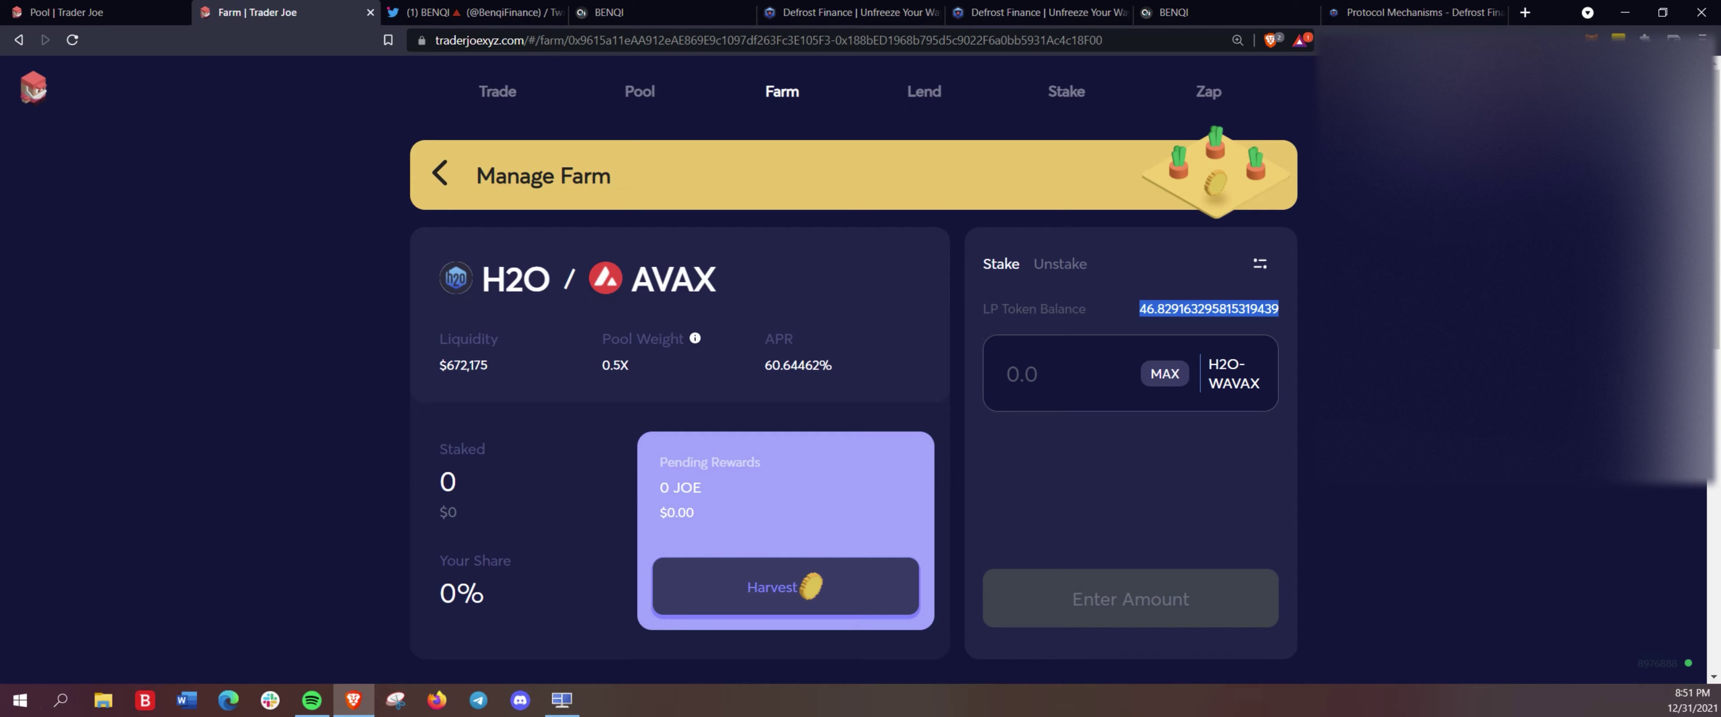
key(ctrl+v)
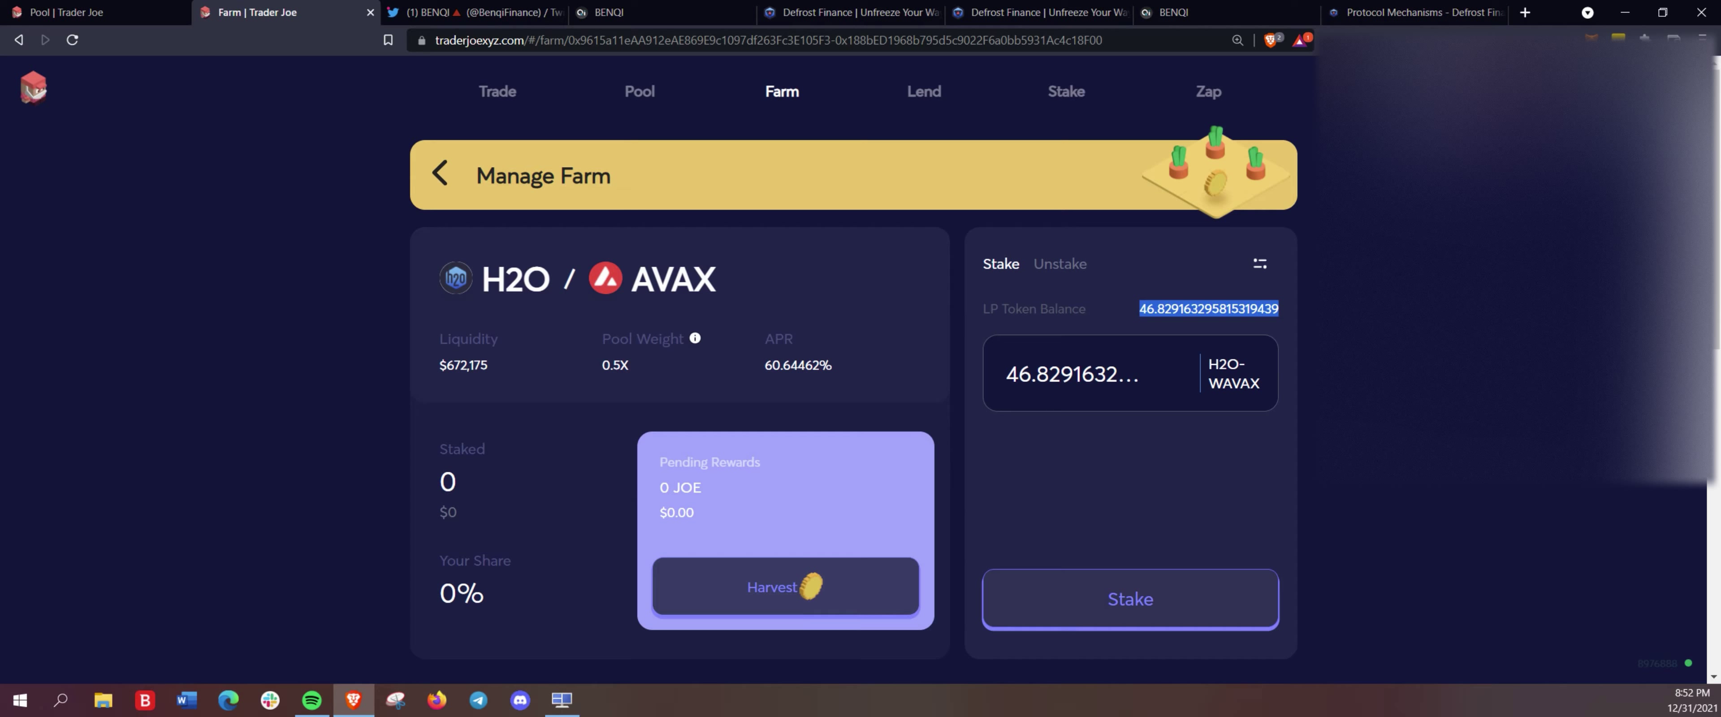
click(1130, 599)
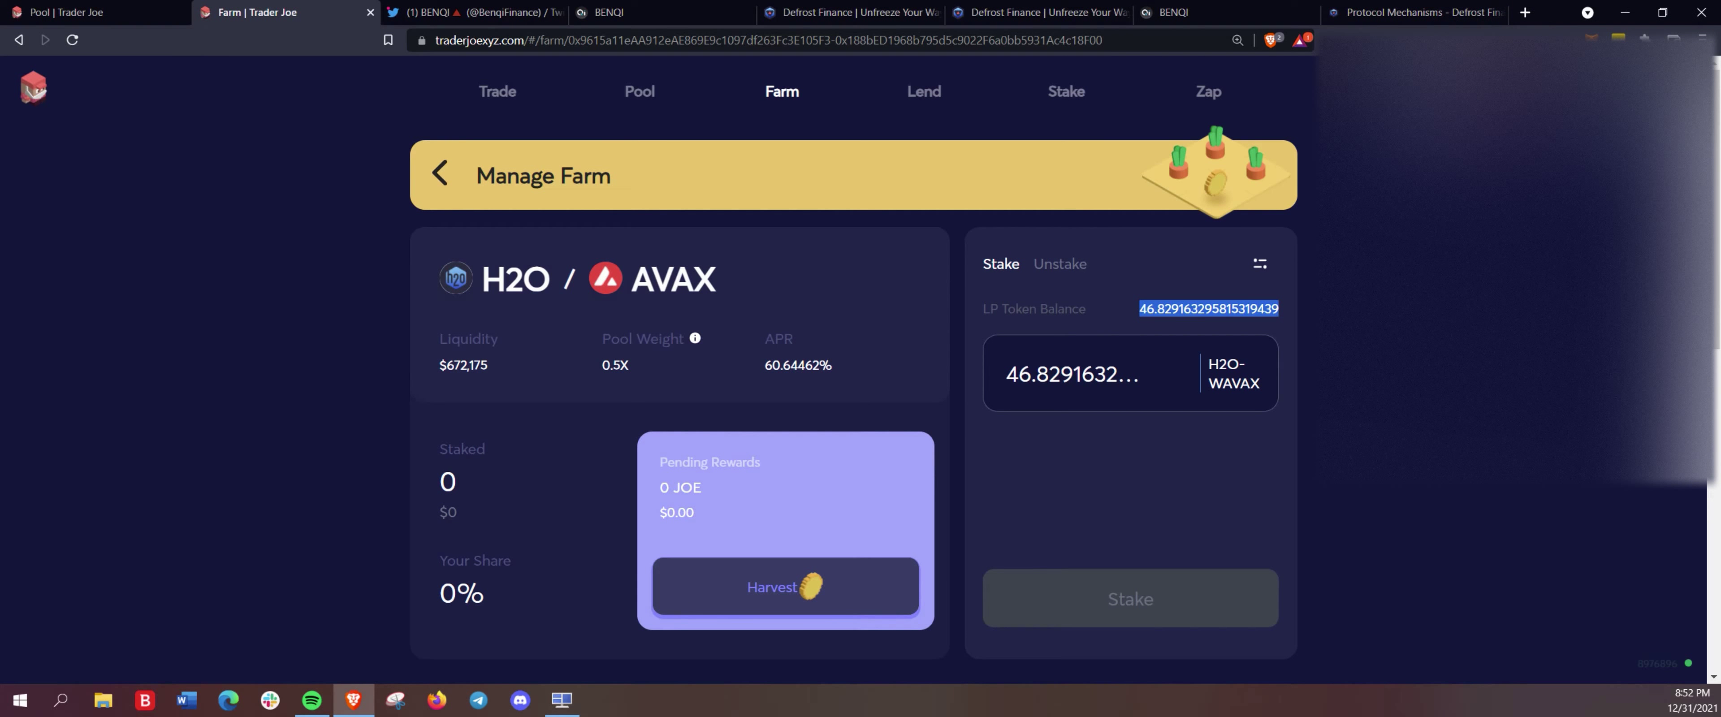
drag(834, 364, 764, 337)
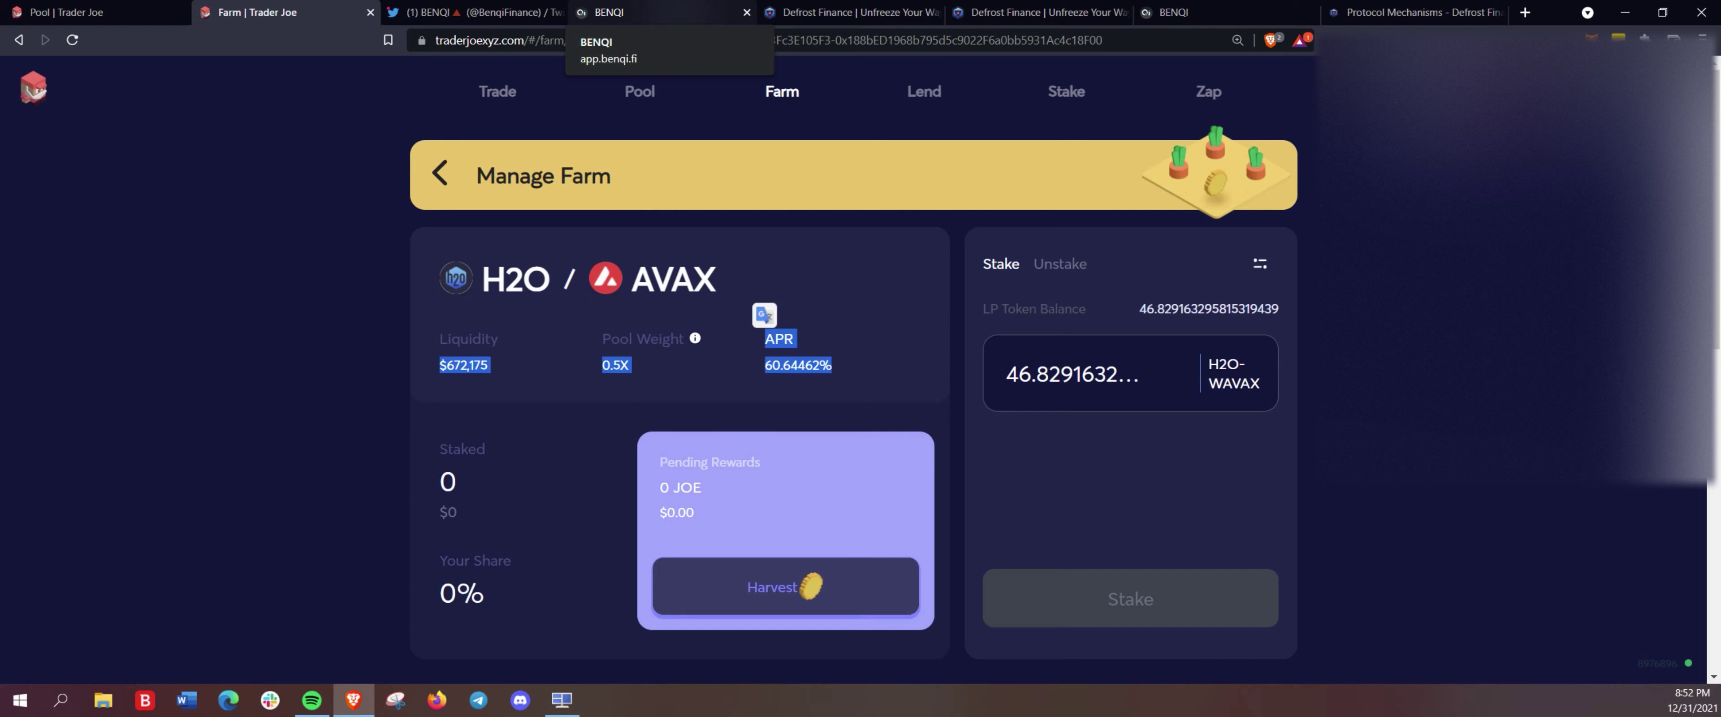
click(848, 12)
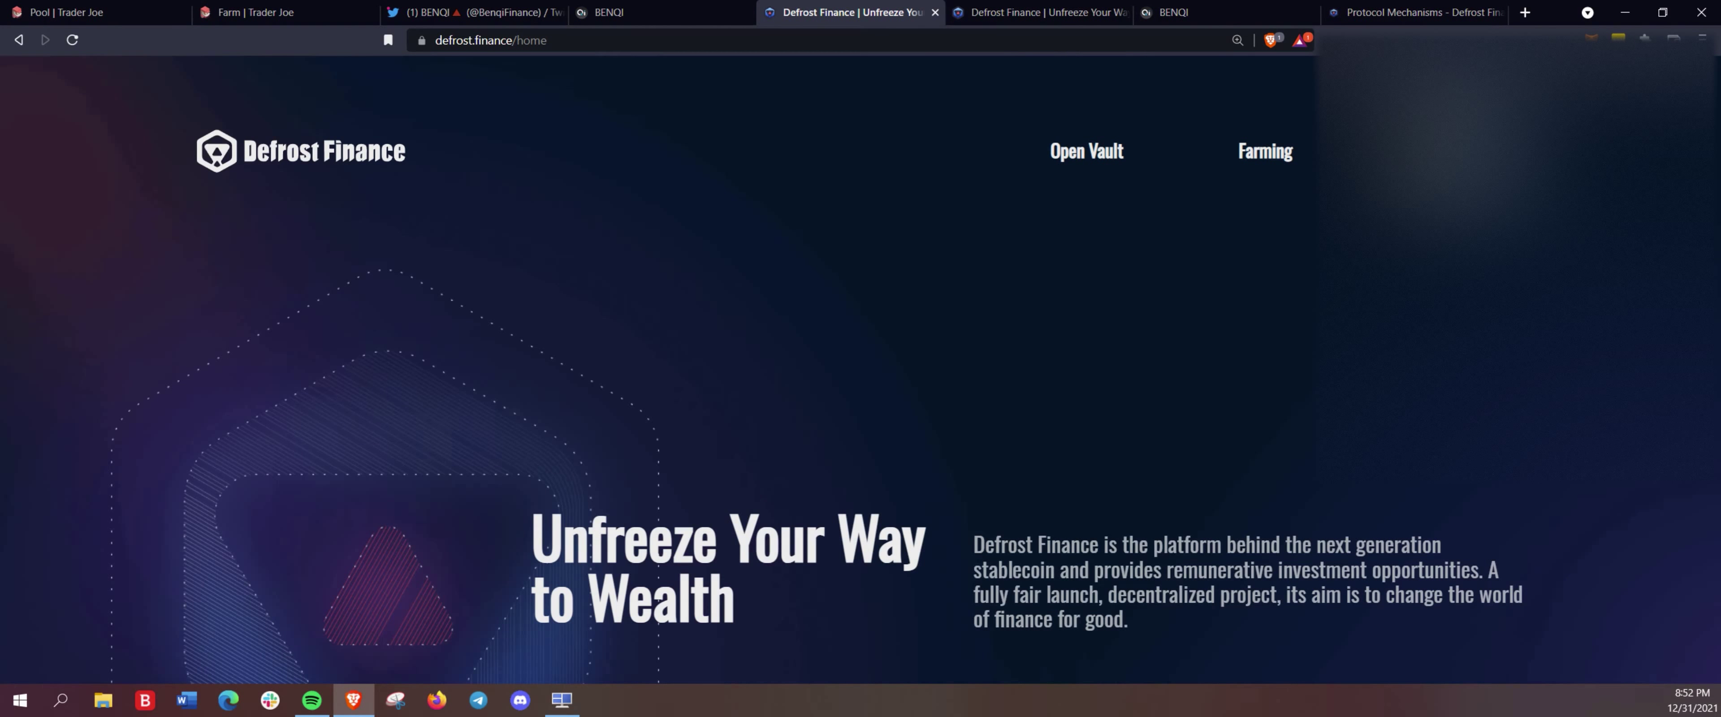
click(1039, 13)
scroll(1620, 473, down, 7)
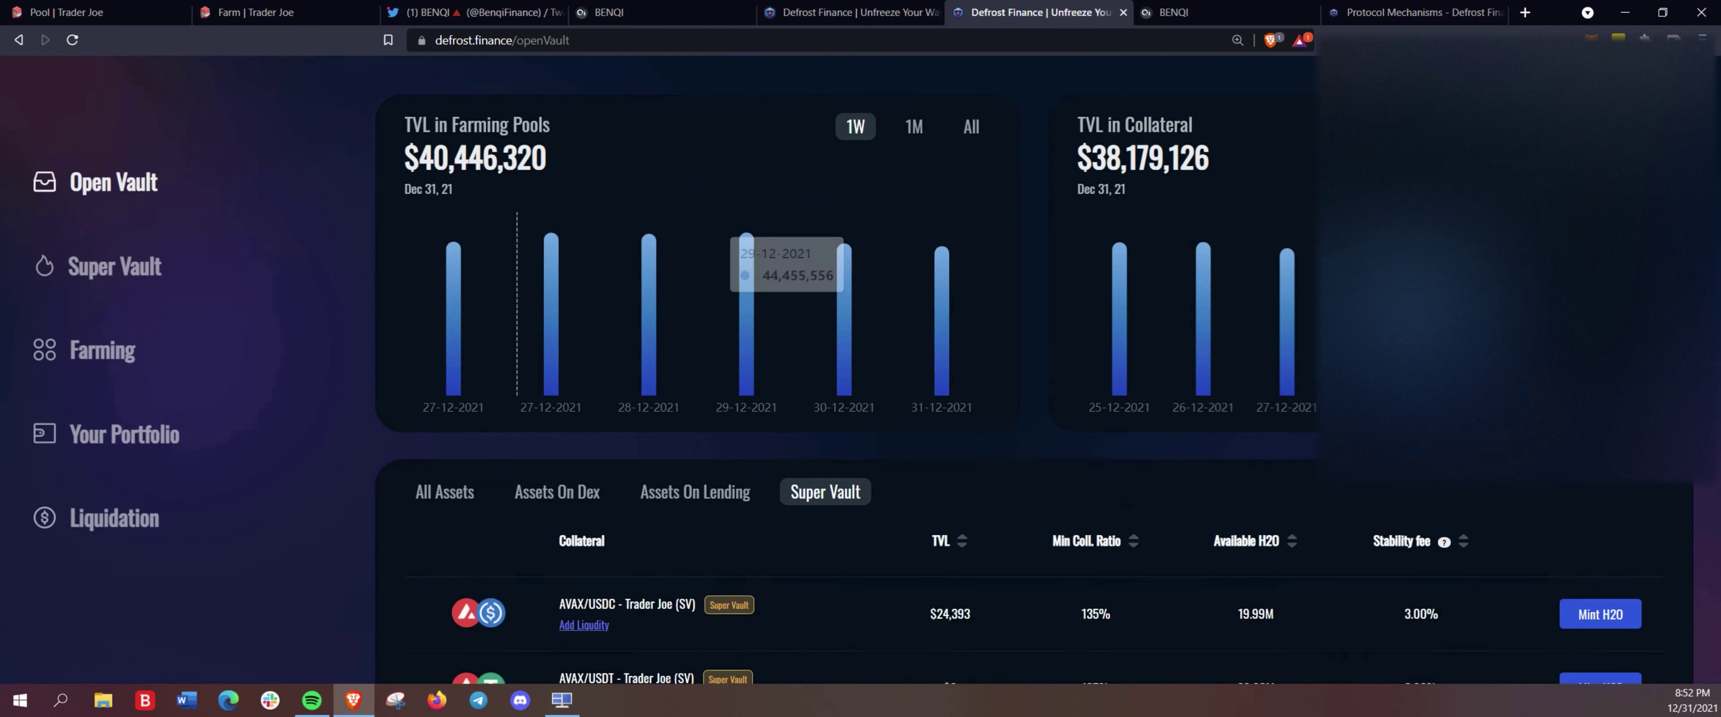
scroll(1620, 473, down, 1)
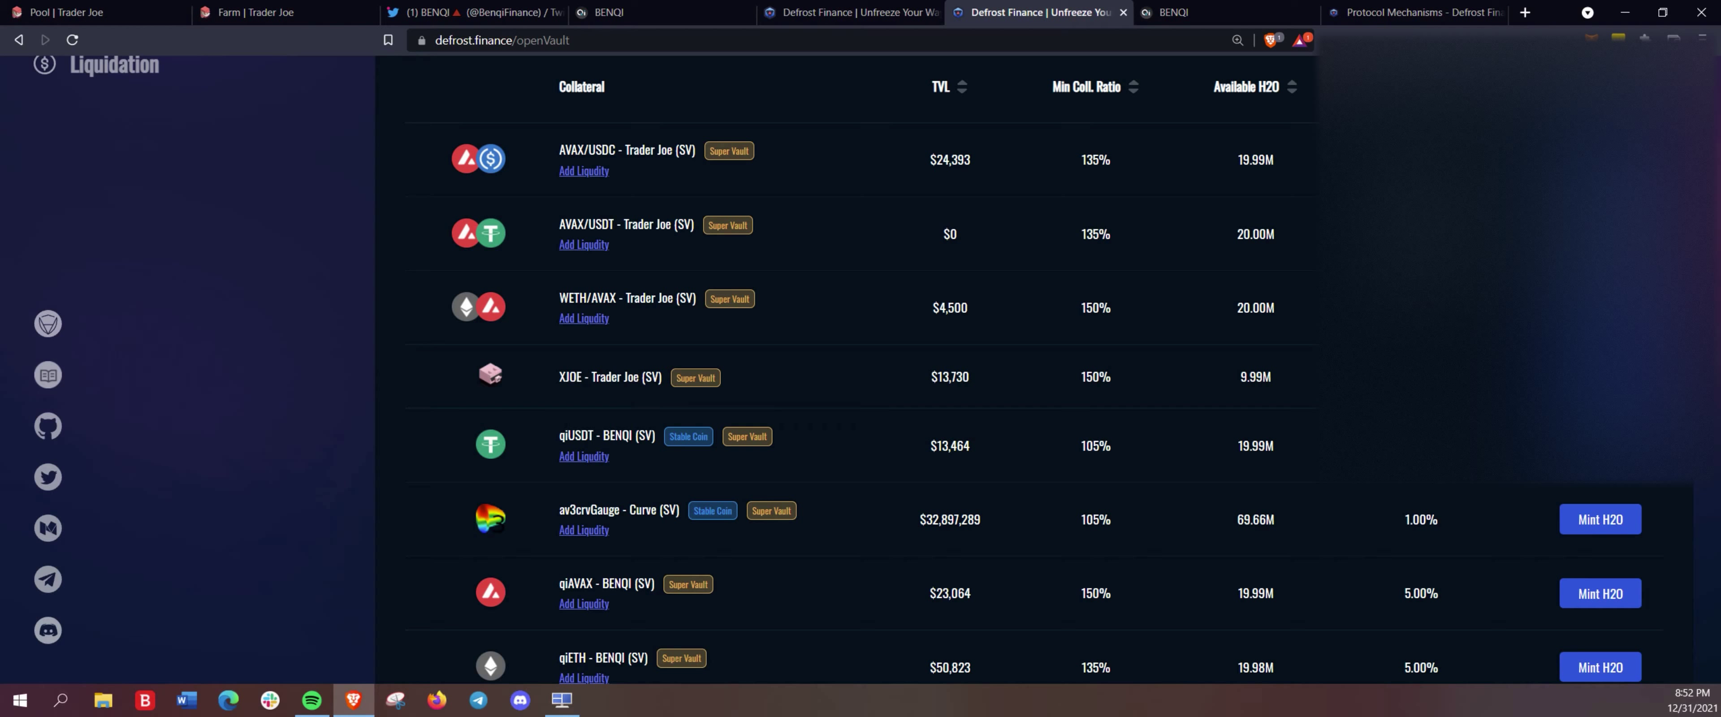
scroll(855, 368, down, 3)
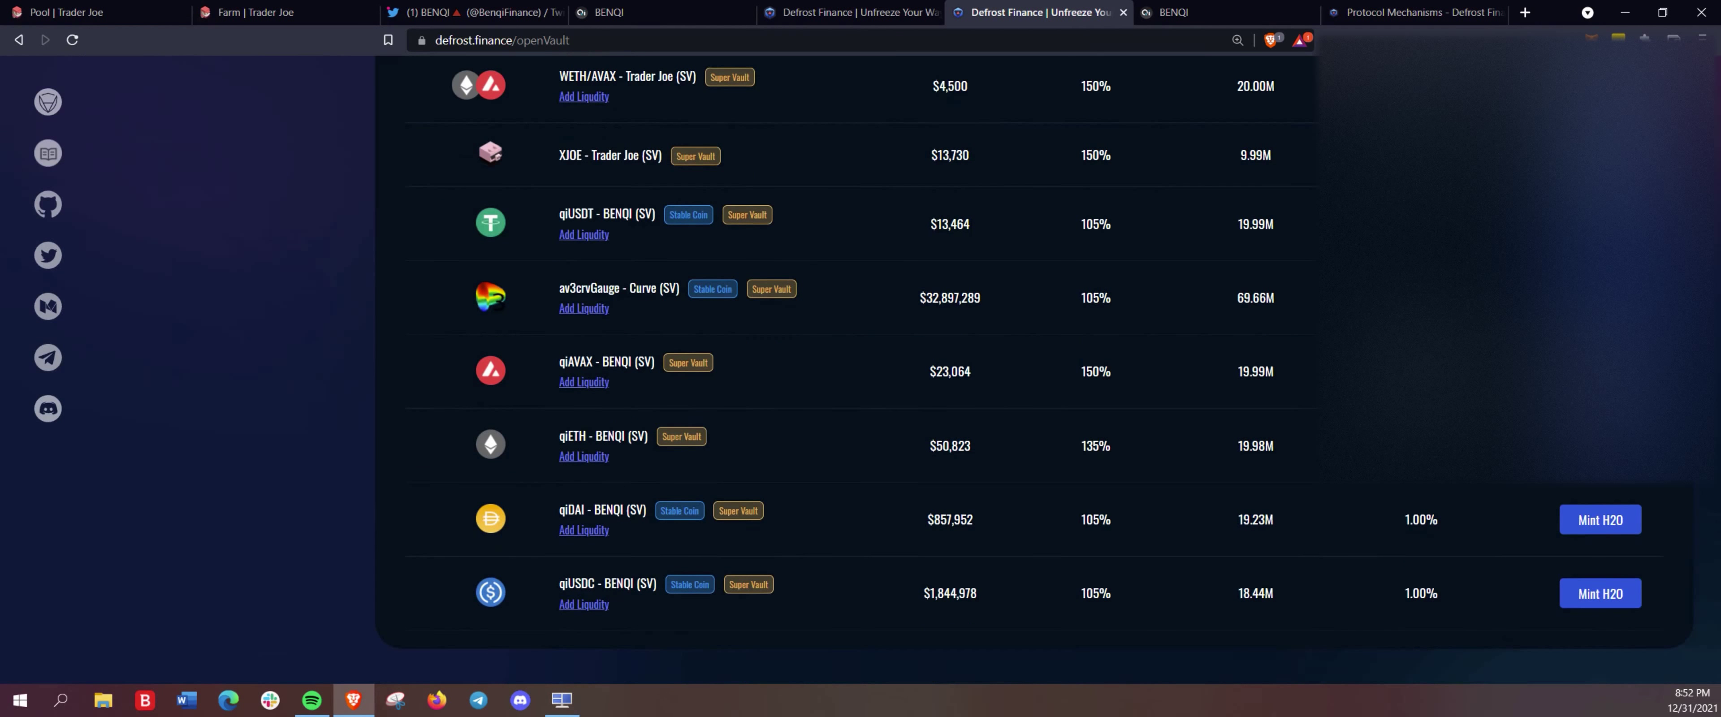
scroll(855, 368, up, 8)
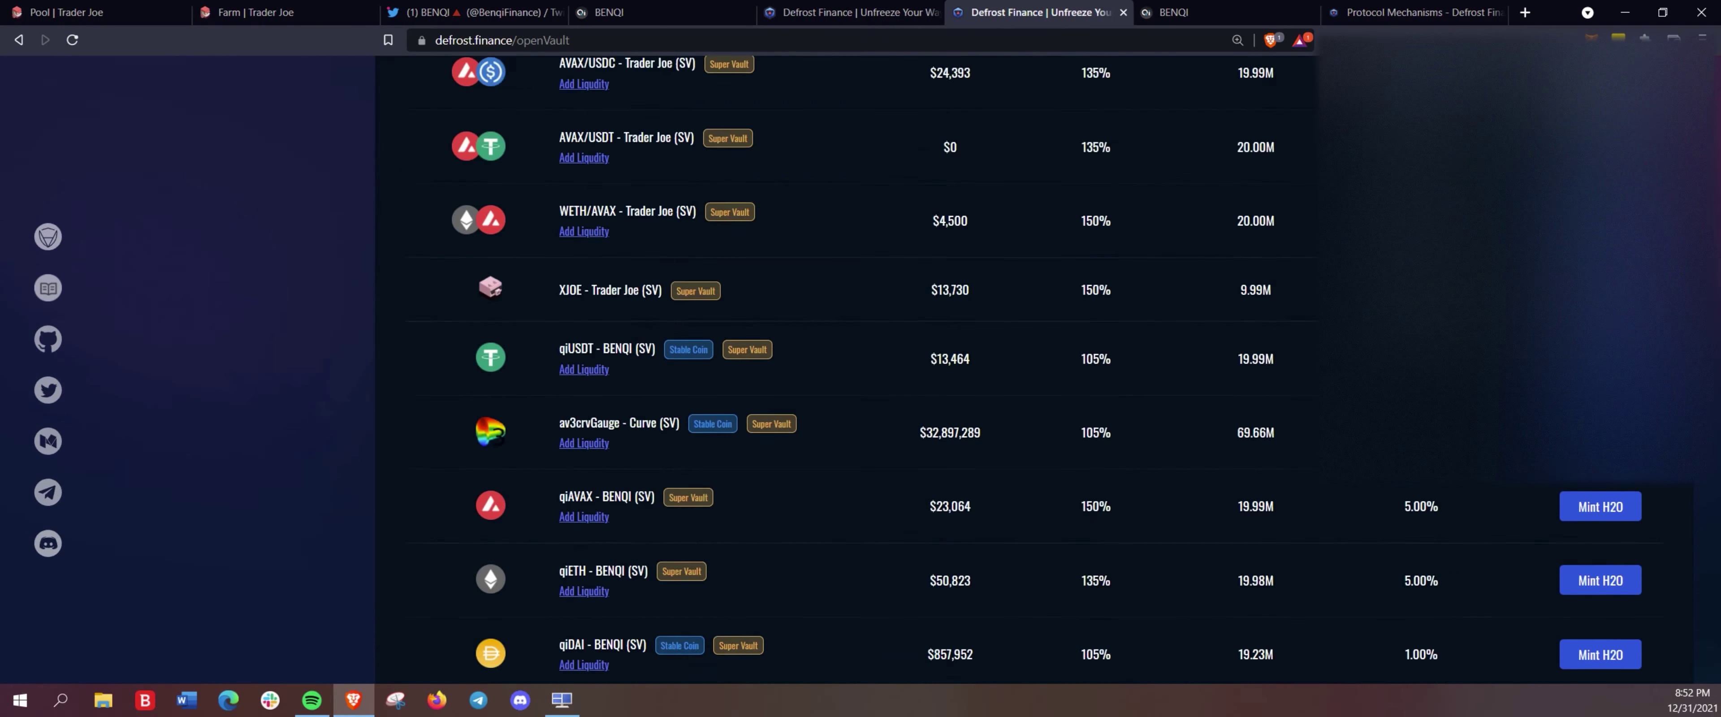
scroll(856, 367, down, 5)
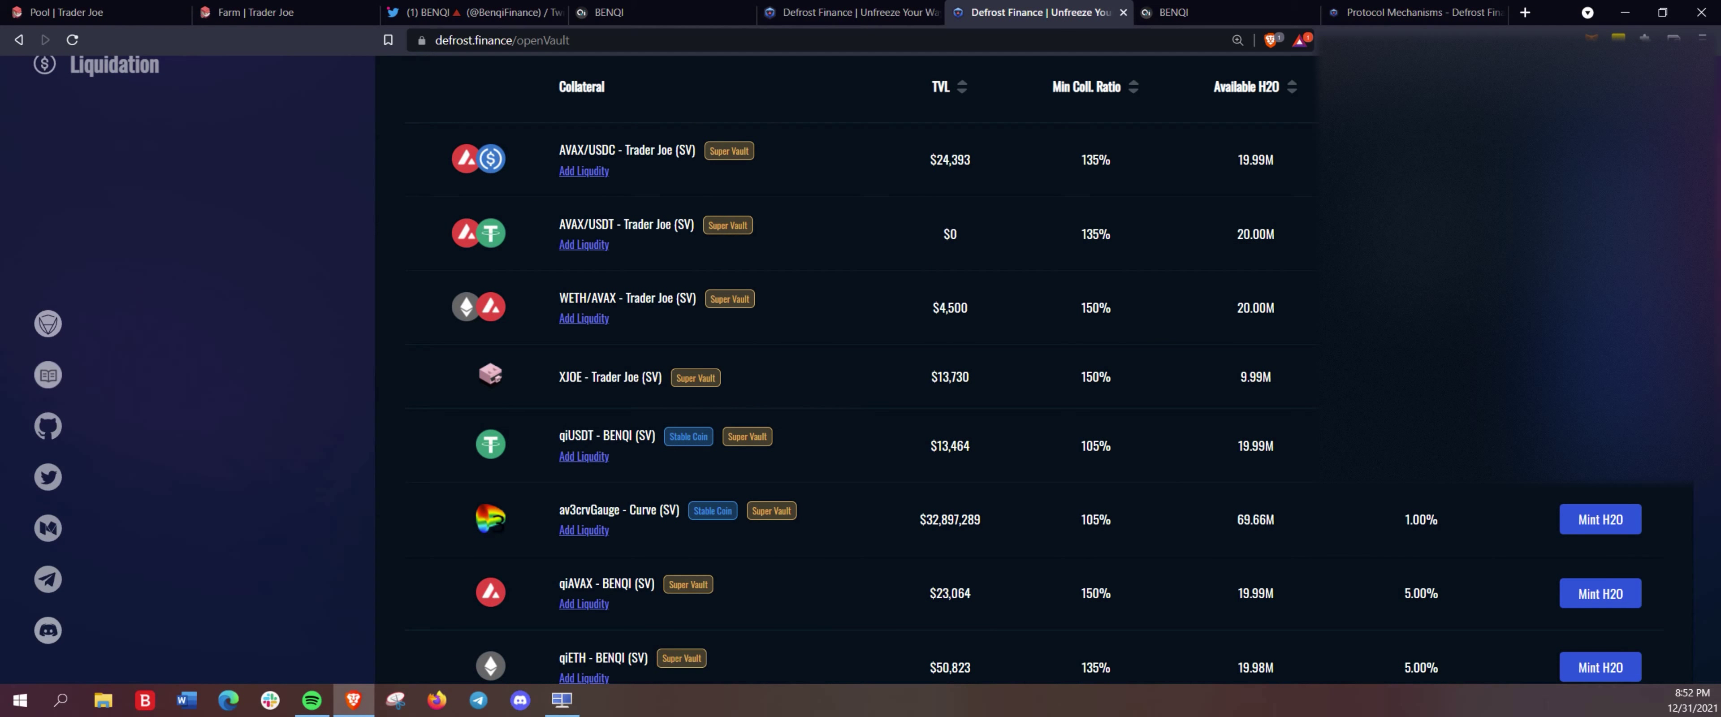
scroll(1369, 473, down, 3)
scroll(1369, 472, up, 10)
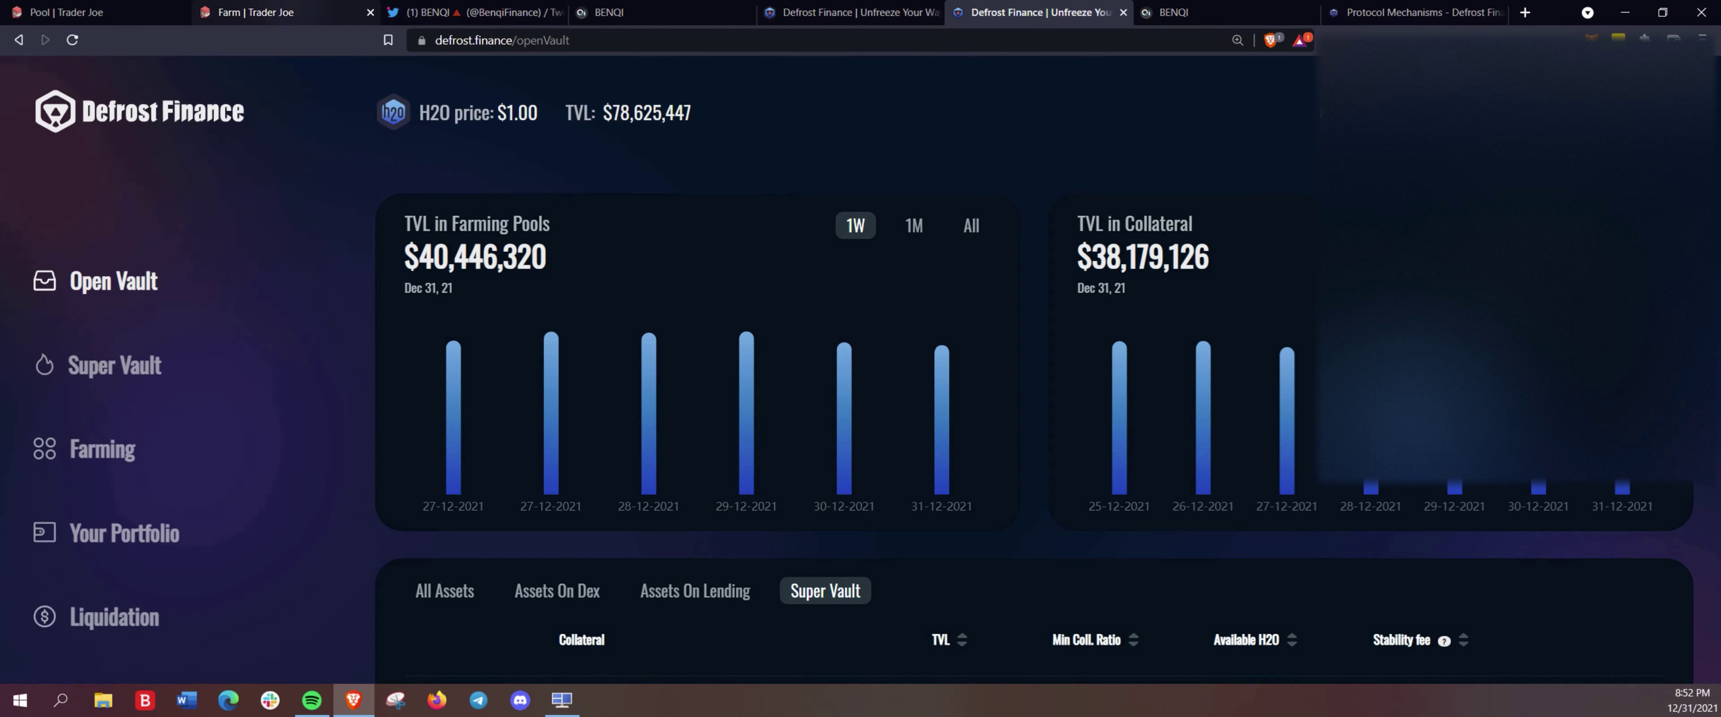
click(281, 12)
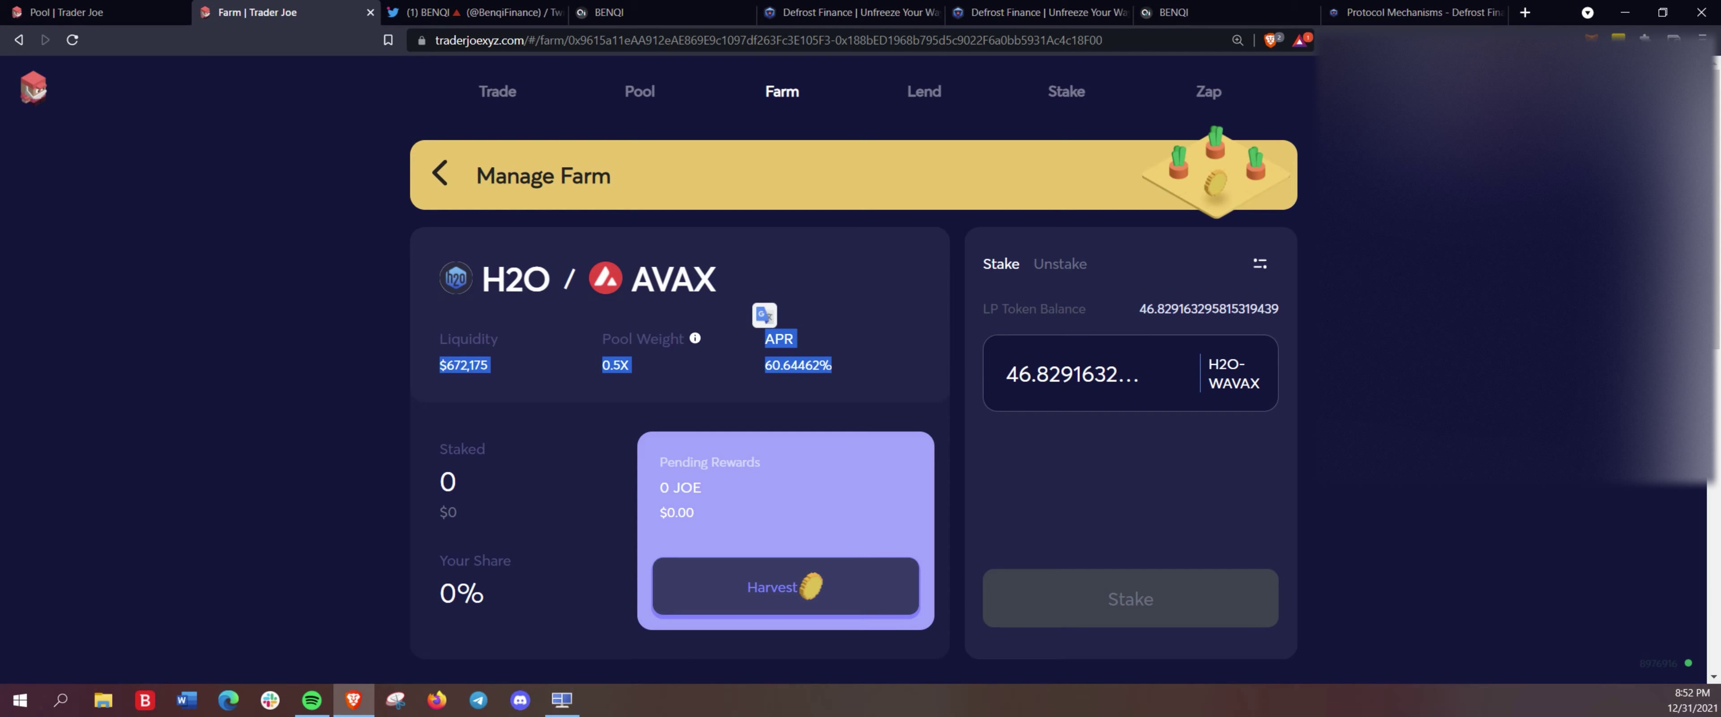
Reload the H2O/AVAX farm page to confirm 46.82916 LP staked ($971.13) and 0.00010 JOE pending
drag(483, 278, 716, 278)
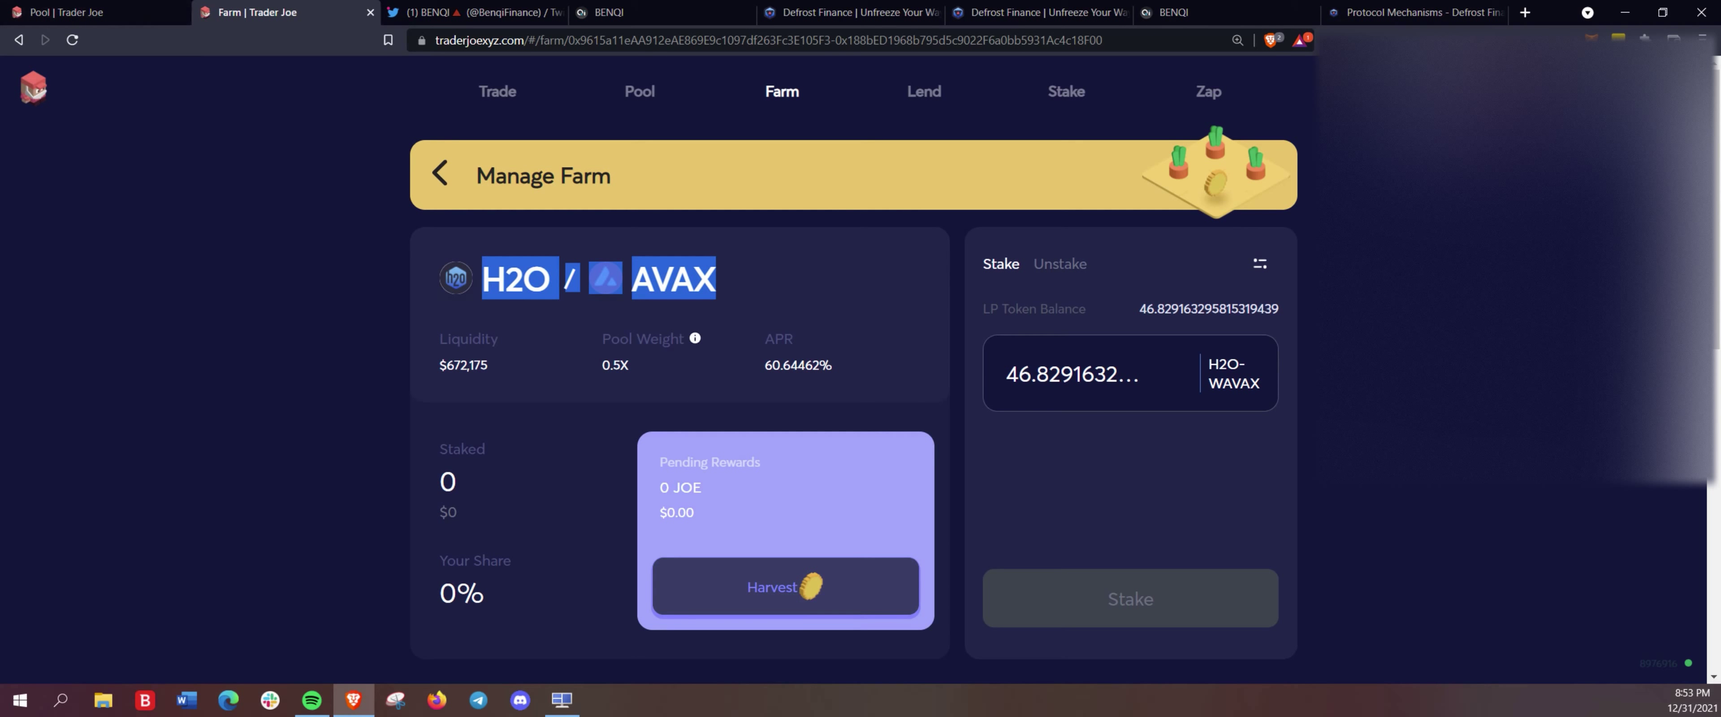
key(F5)
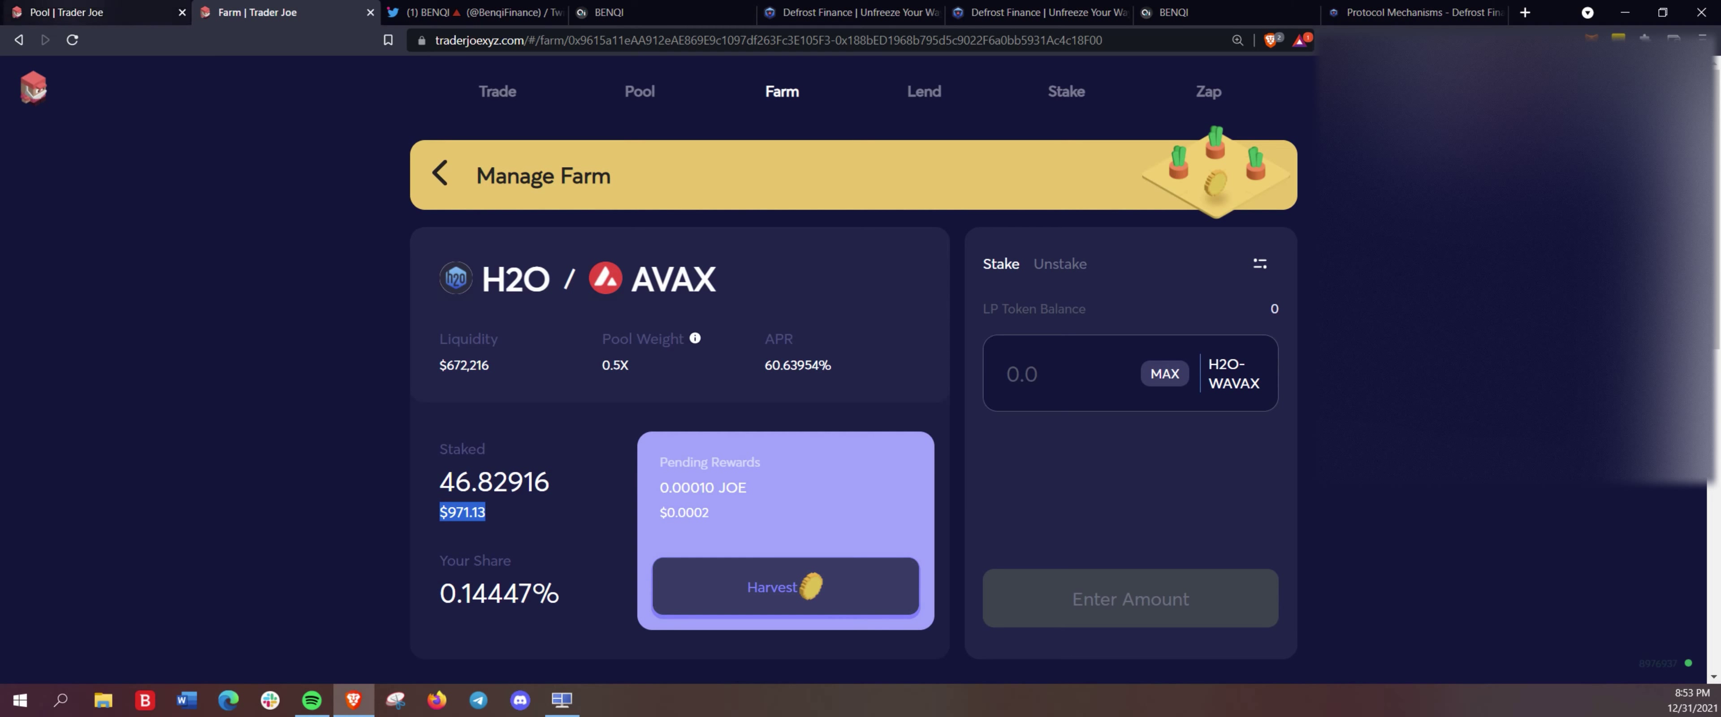
drag(832, 366, 735, 319)
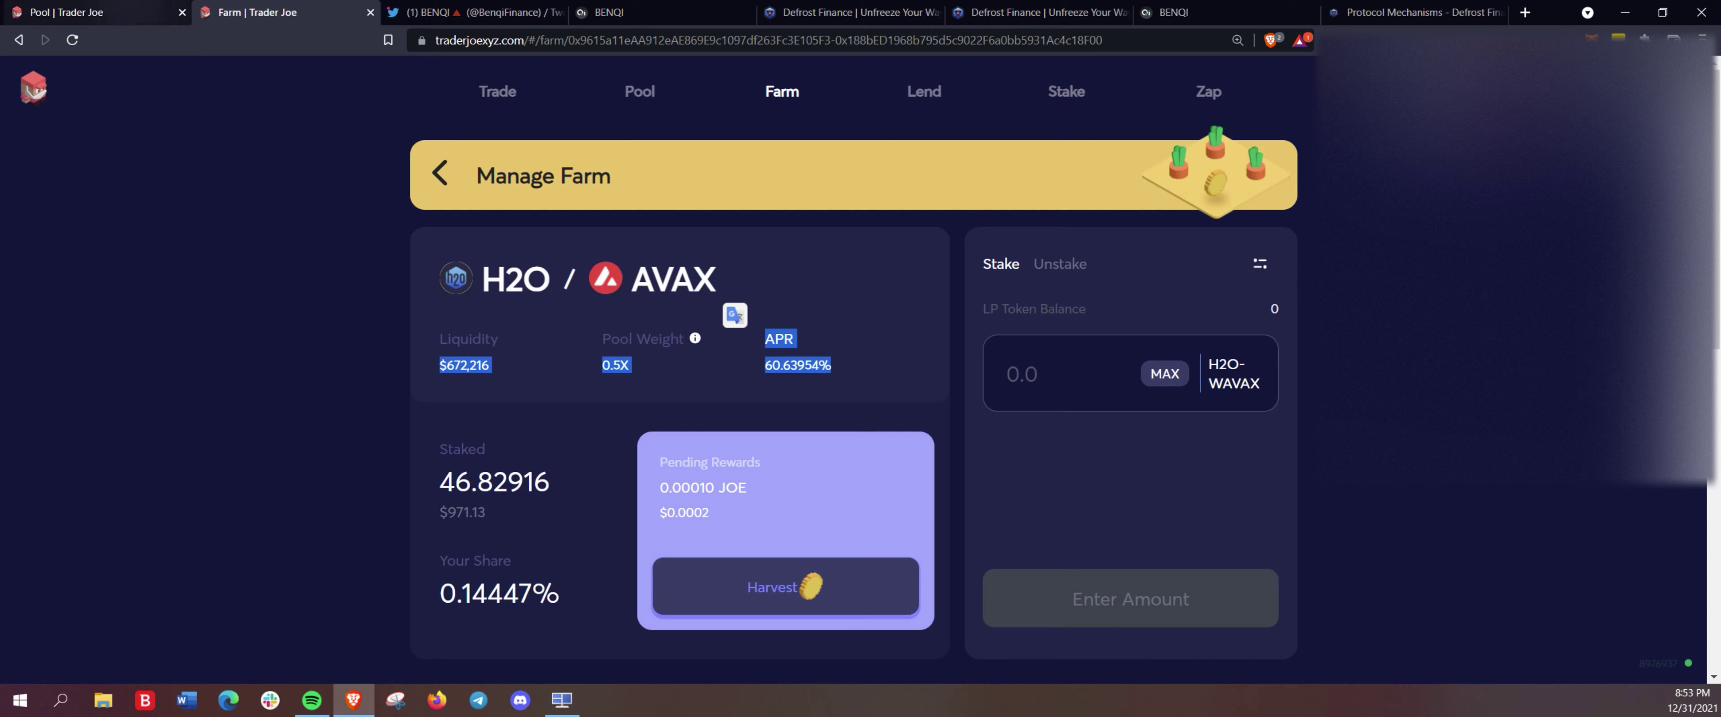
triple_click(674, 277)
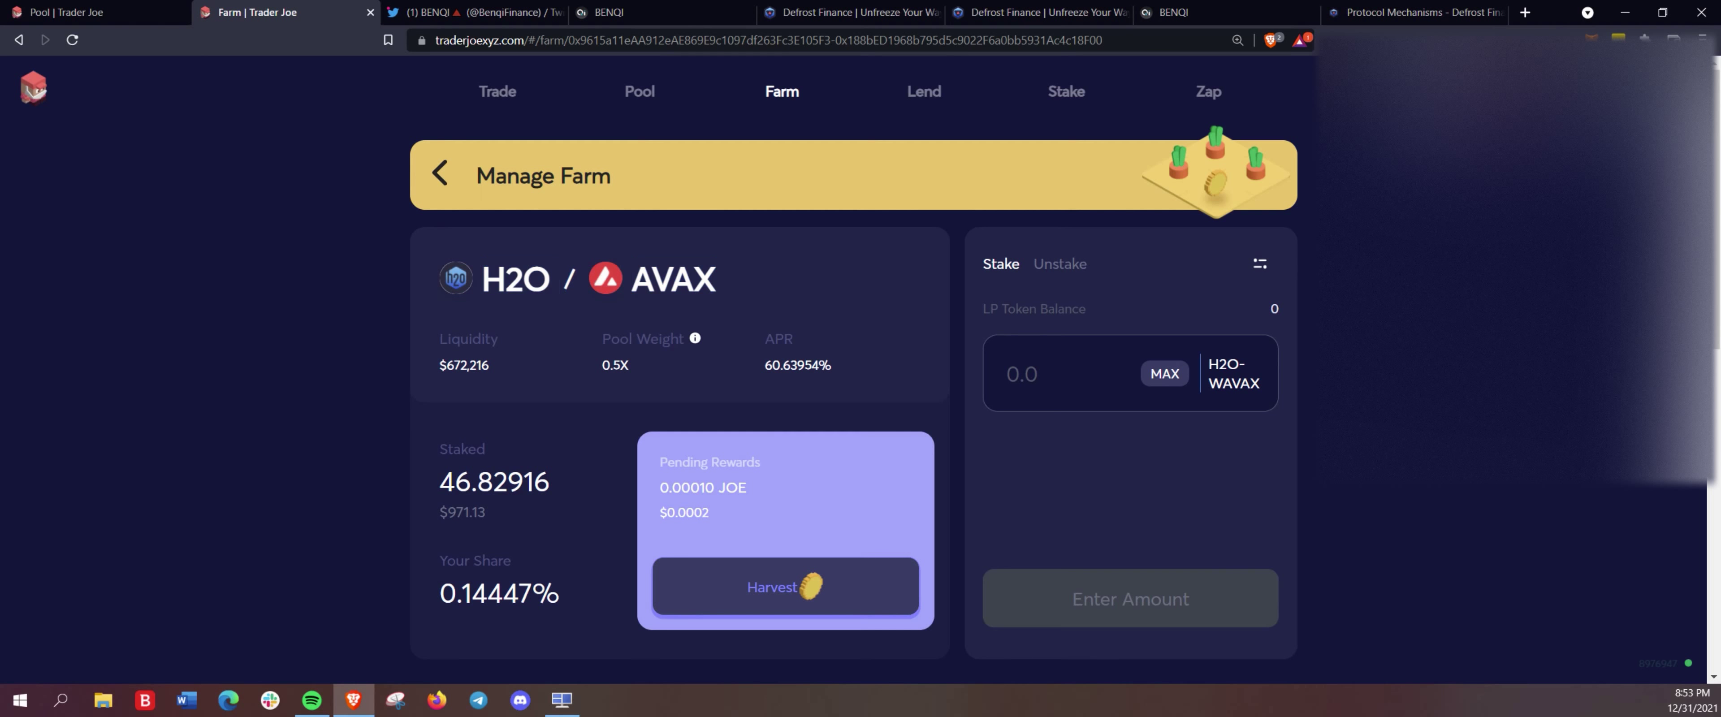
triple_click(703, 488)
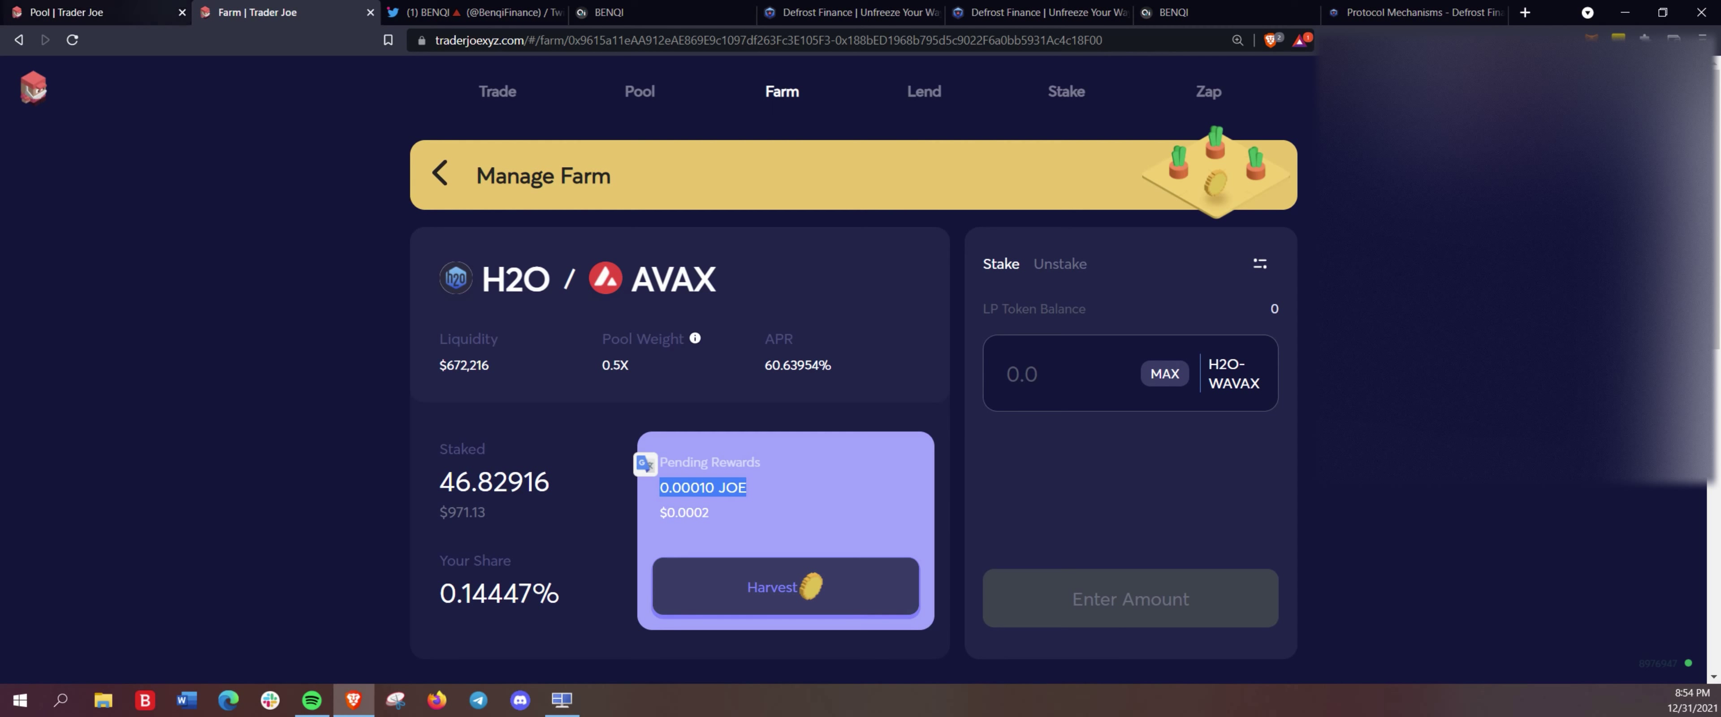
Highlight the pool's 3.79341% APR, then switch to BENQI's supply page showing 0.1511 AVAX available
click(66, 12)
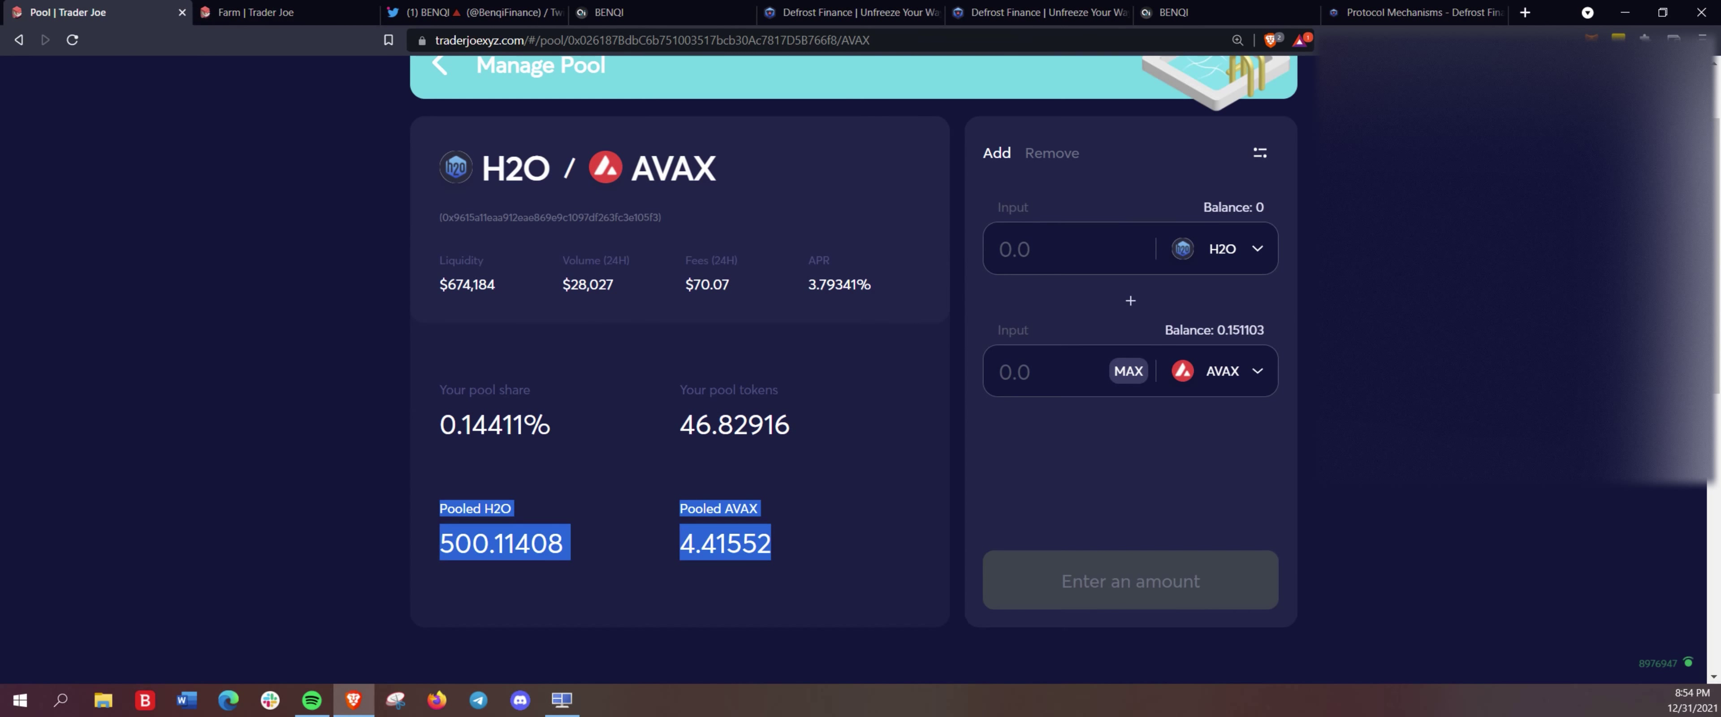
drag(872, 285, 802, 224)
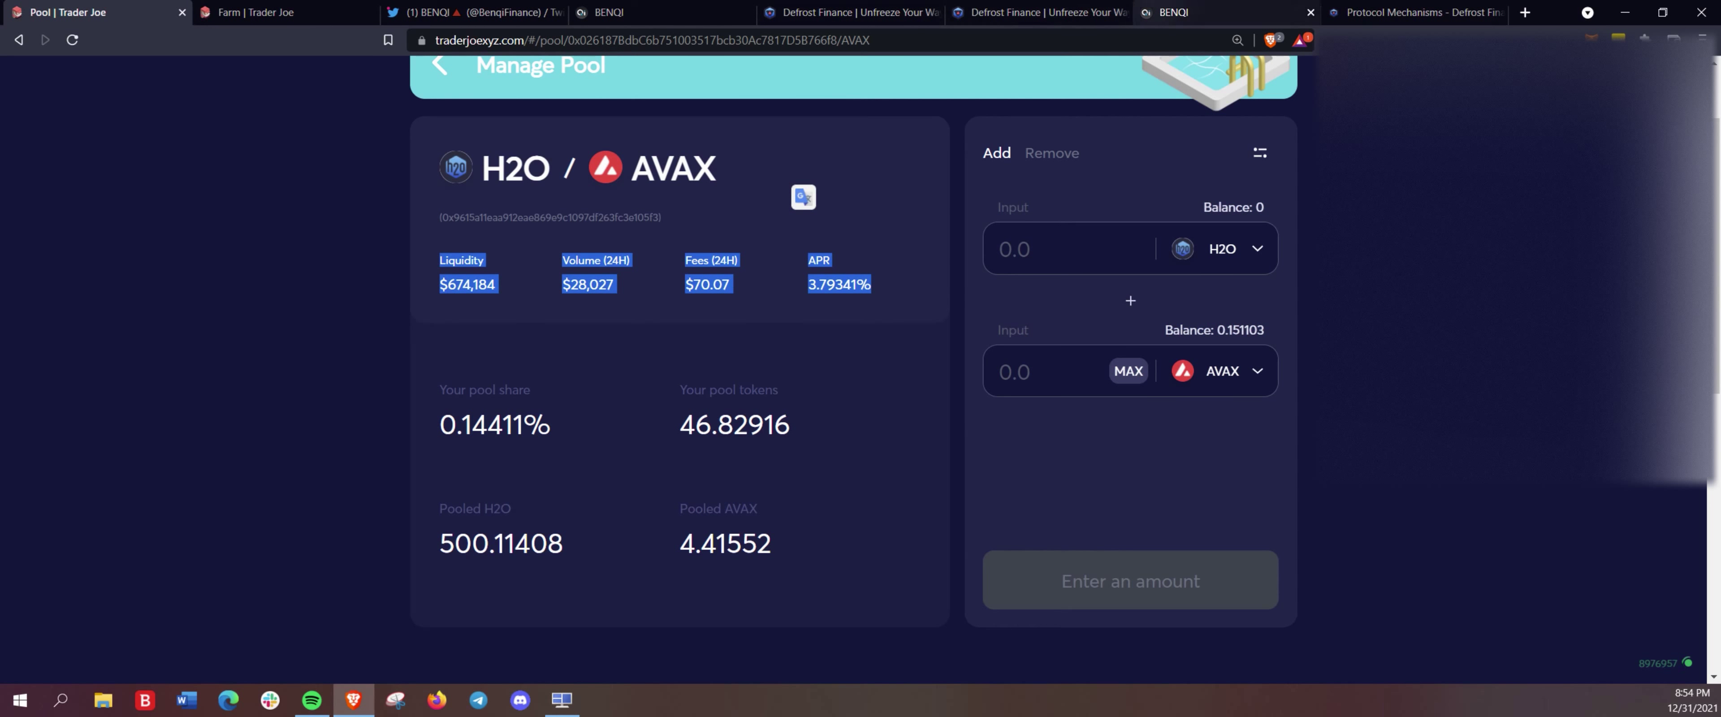
click(1174, 12)
scroll(958, 374, down, 1)
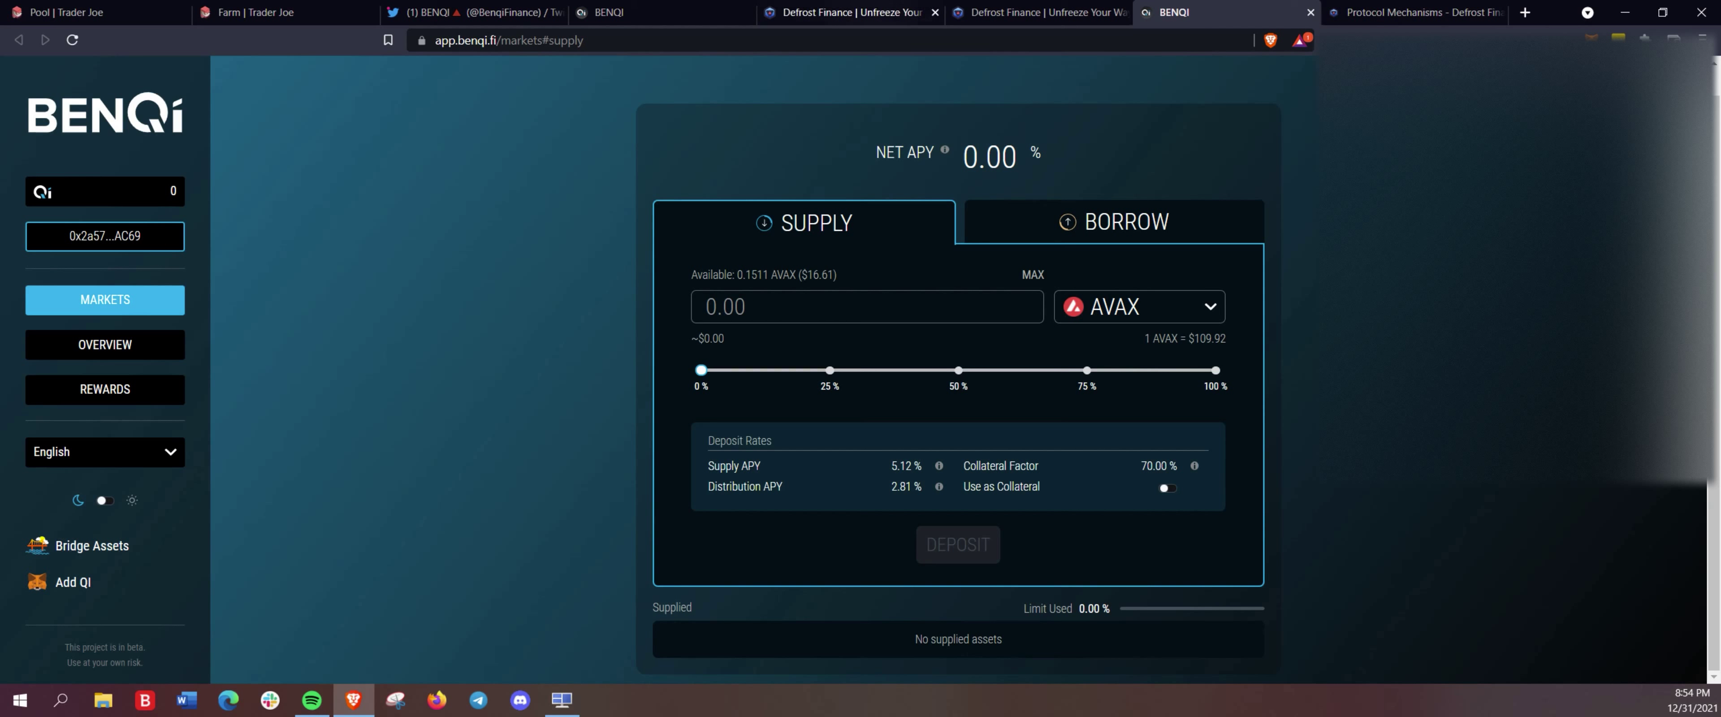
Back on Defrost Finance, highlight the qiUSDT - BENQI, XJOE and WETH/AVAX Super Vault rows
click(1036, 12)
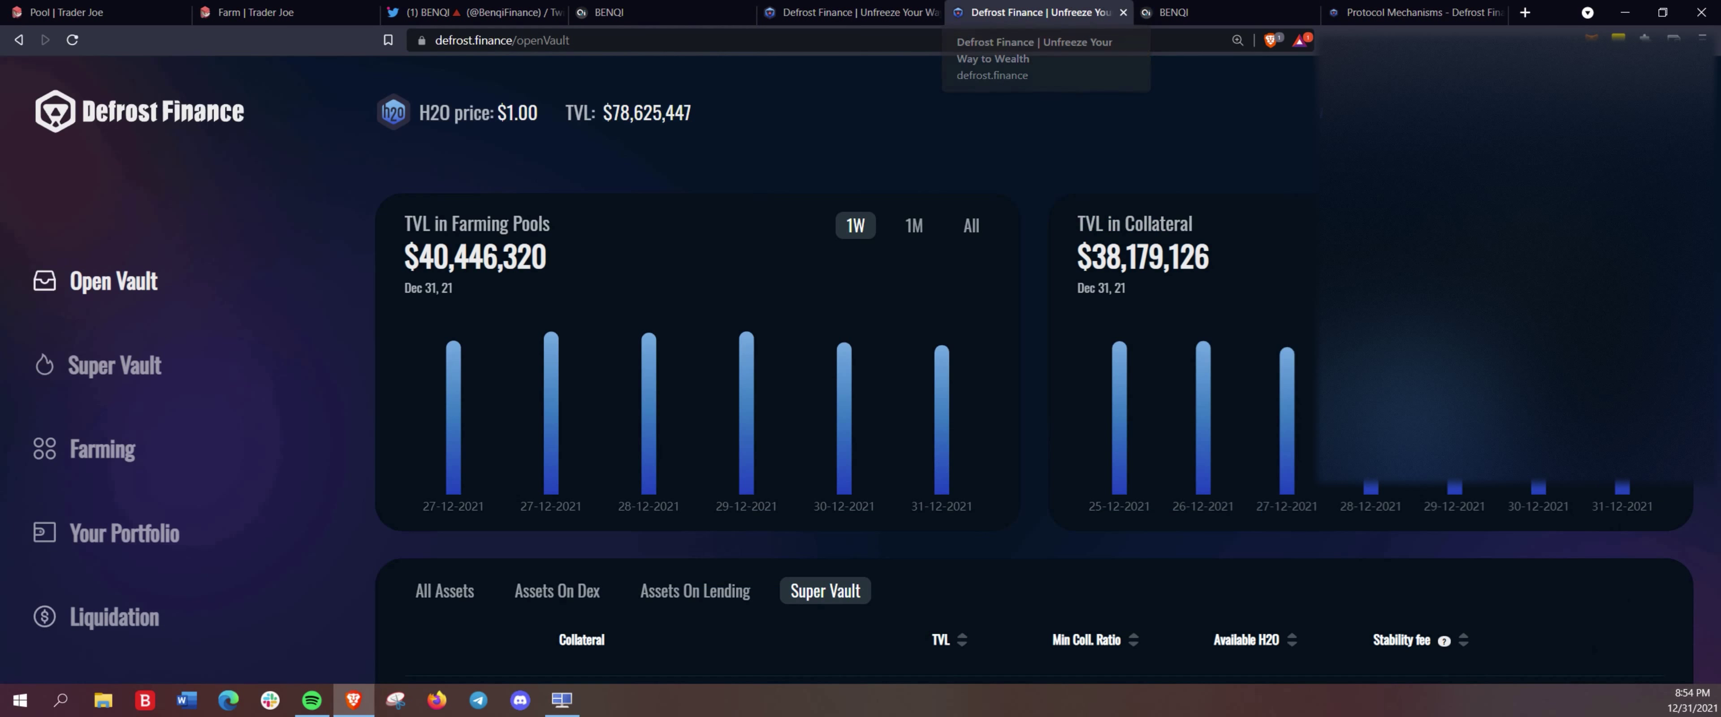
scroll(1369, 472, down, 5)
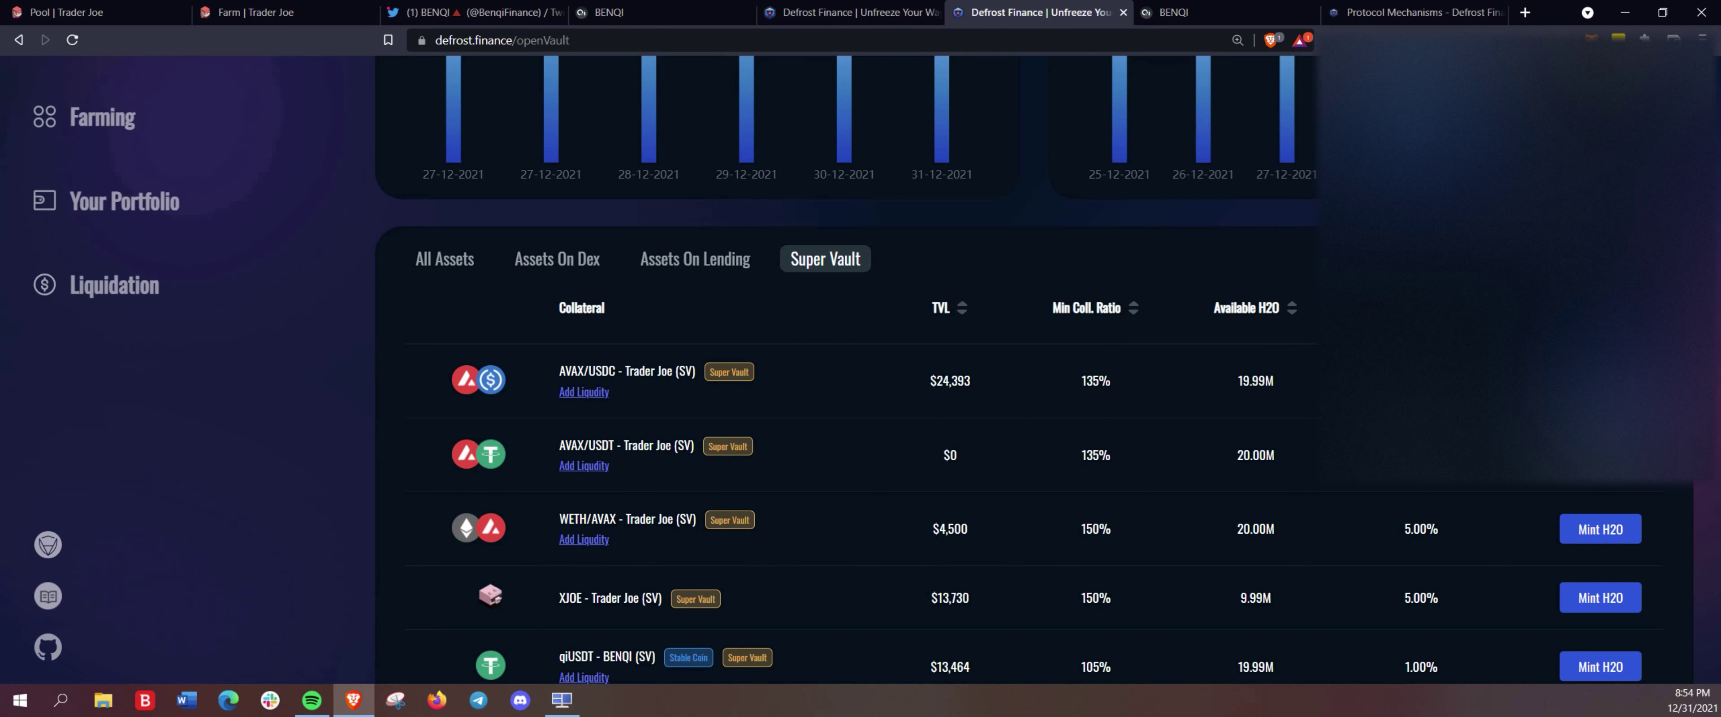
scroll(855, 367, down, 3)
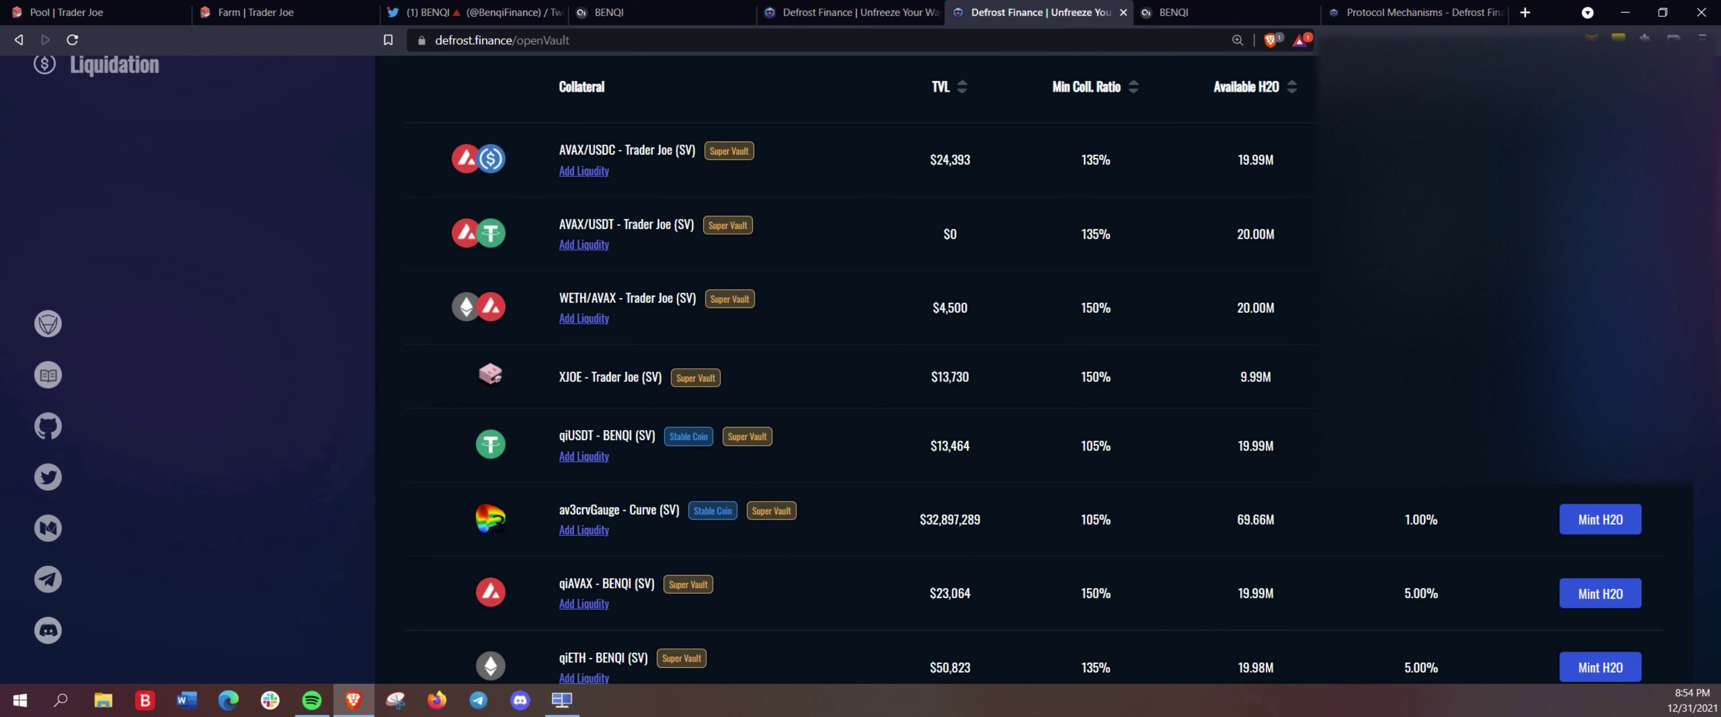
drag(653, 435, 558, 435)
drag(660, 377, 559, 377)
mouse_move(693, 298)
mouse_down()
mouse_move(560, 225)
mouse_move(618, 297)
mouse_move(662, 298)
mouse_up()
click(661, 297)
scroll(855, 367, up, 3)
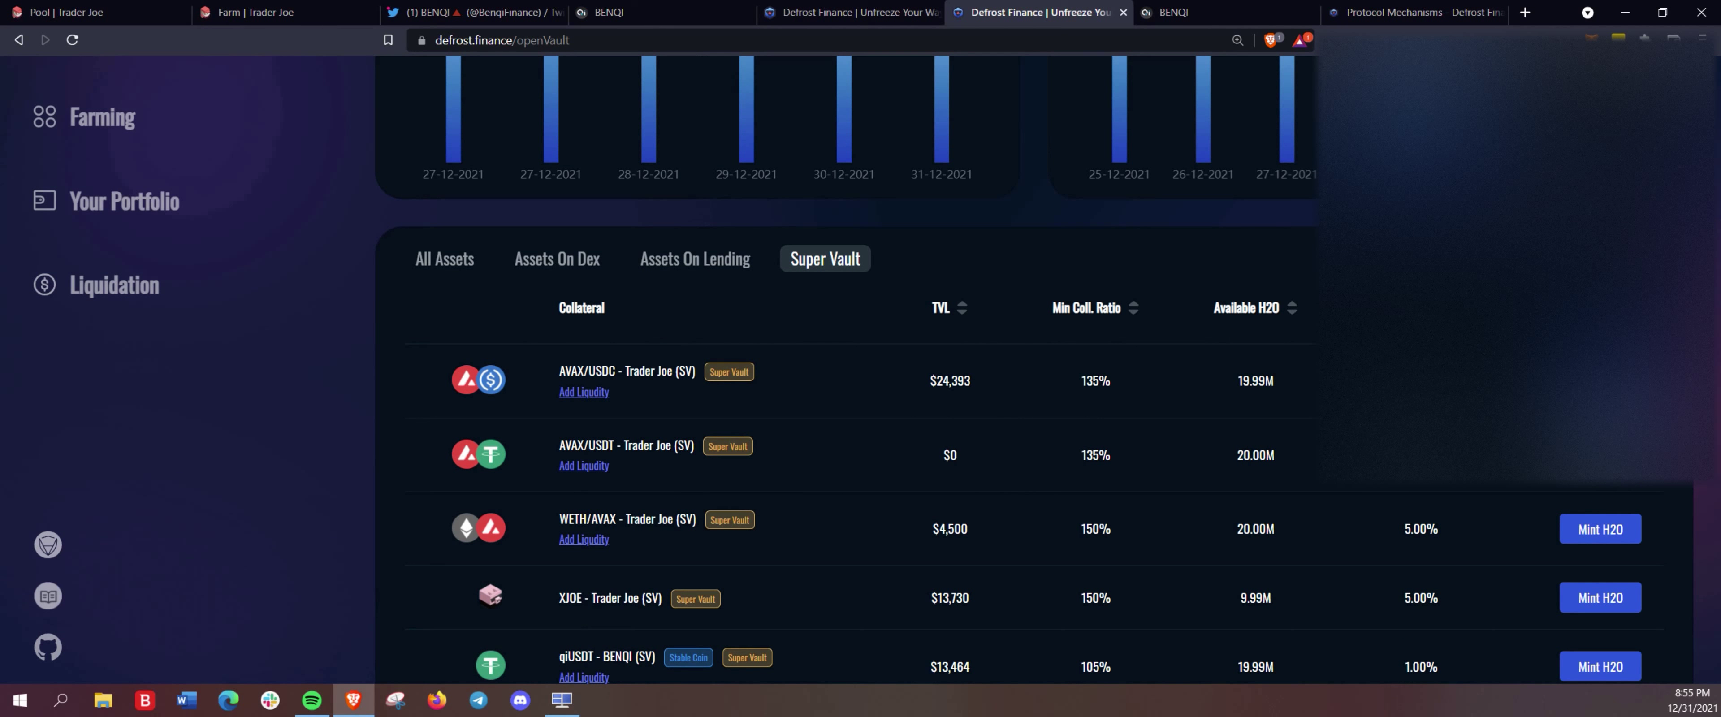